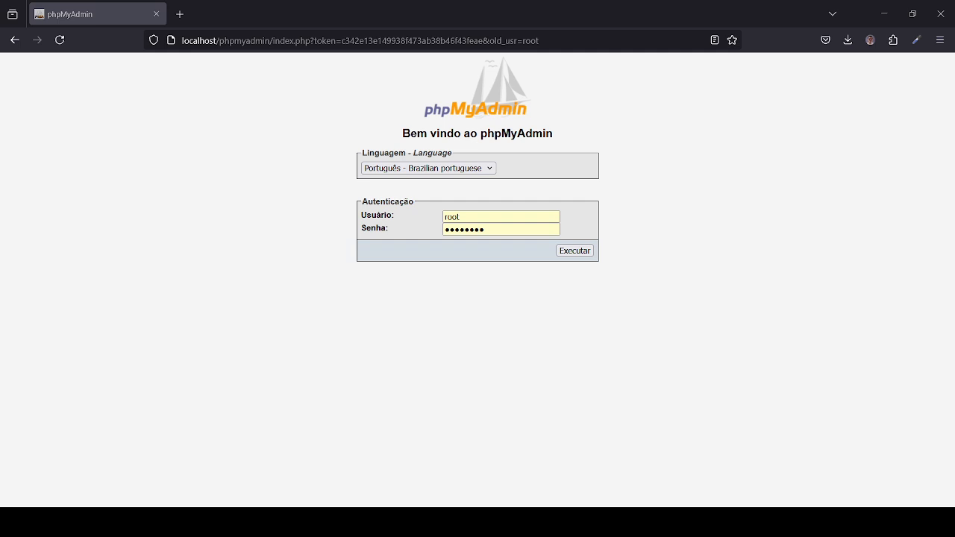
# - Load localhost/phpmyadmin/ and log in with the prefilled root credentials
pyautogui.click(193, 40)
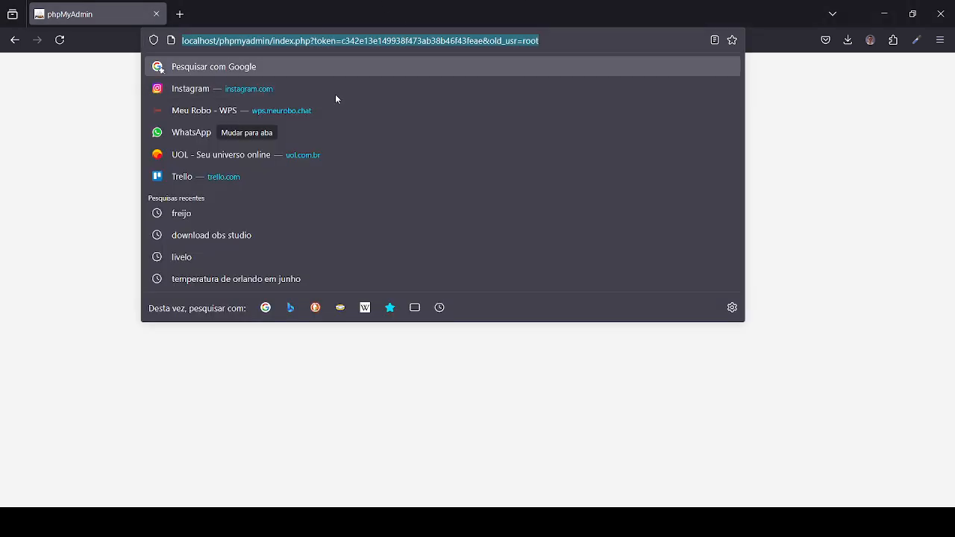
pyautogui.press('BackSpace')
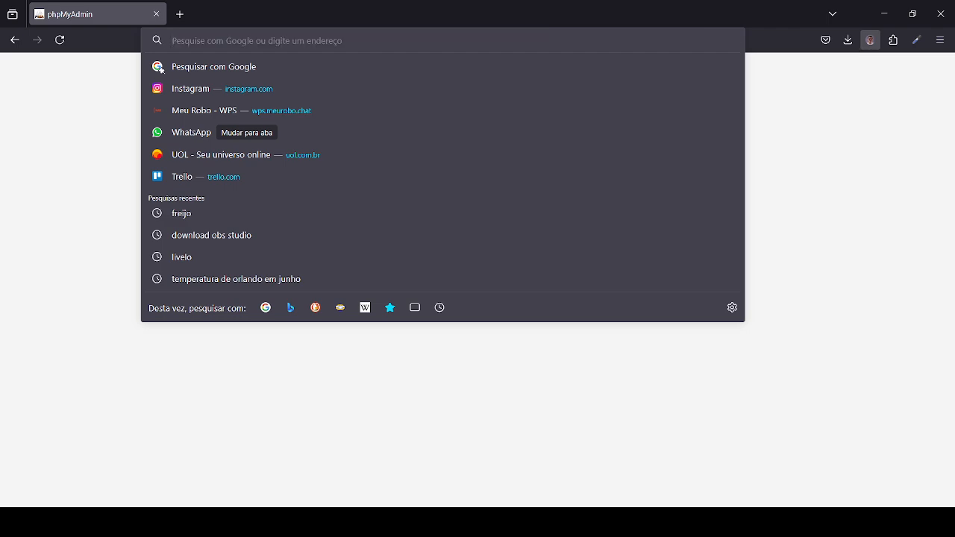
pyautogui.write('local')
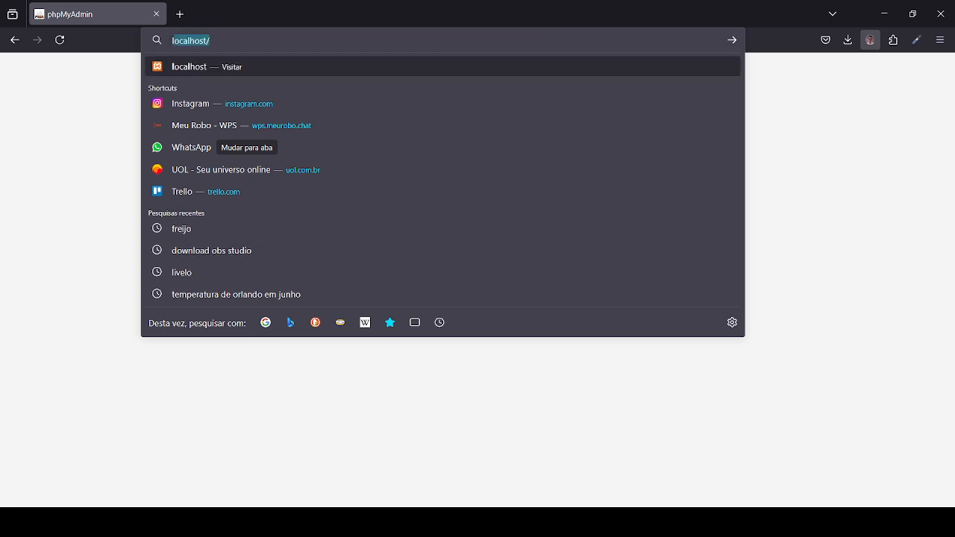
pyautogui.write('host')
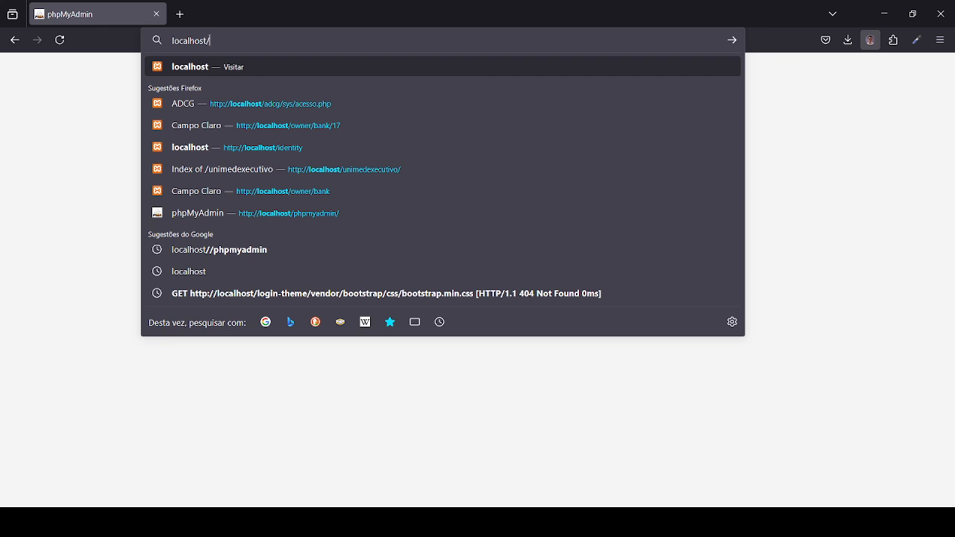
pyautogui.write('phpmyadmin/')
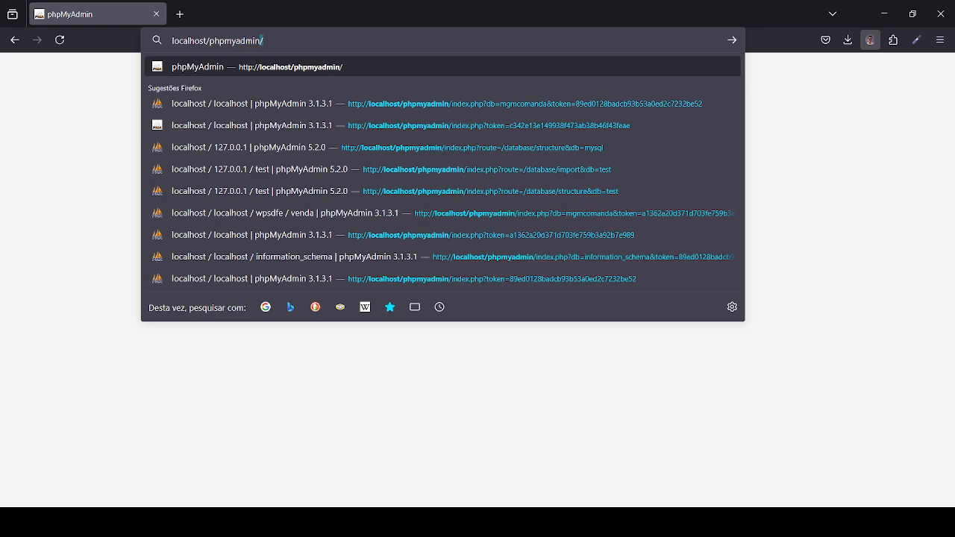
pyautogui.press('Return')
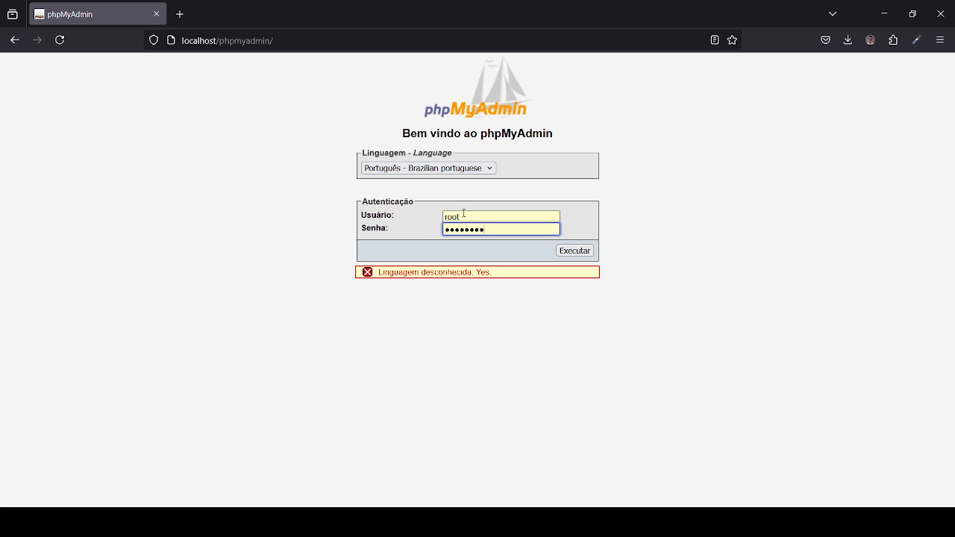
pyautogui.click(575, 251)
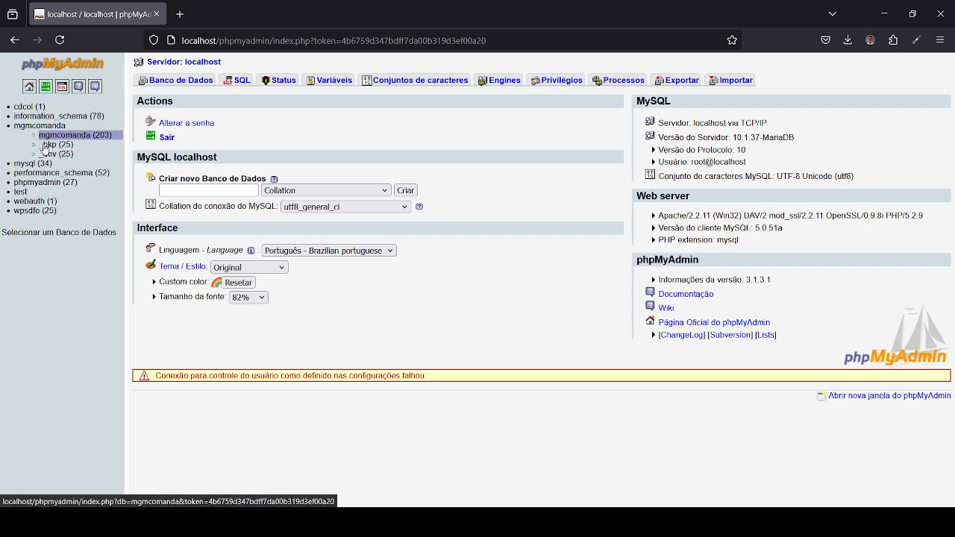
# - Open the mgmcomanda database and look through its full list of tables
pyautogui.click(82, 136)
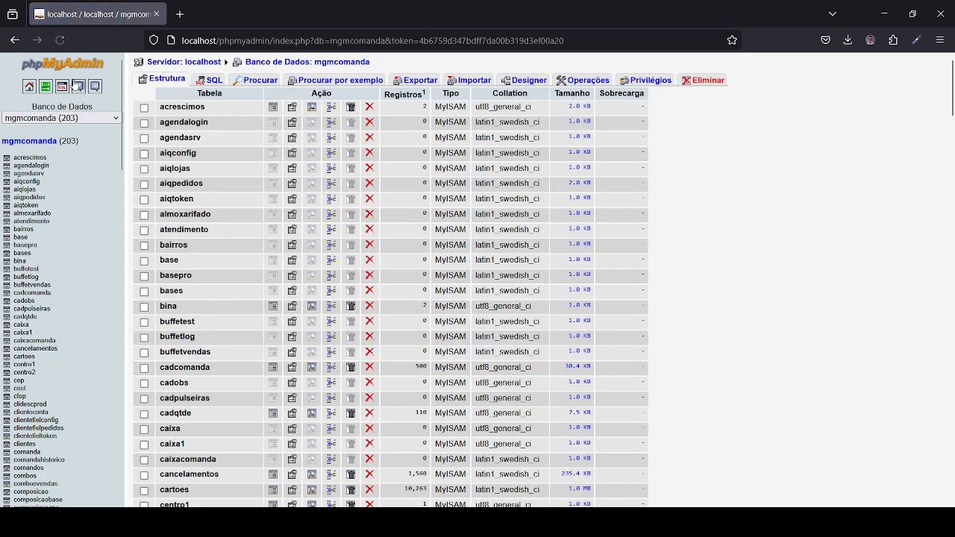
pyautogui.scroll(-12, 44, 299)
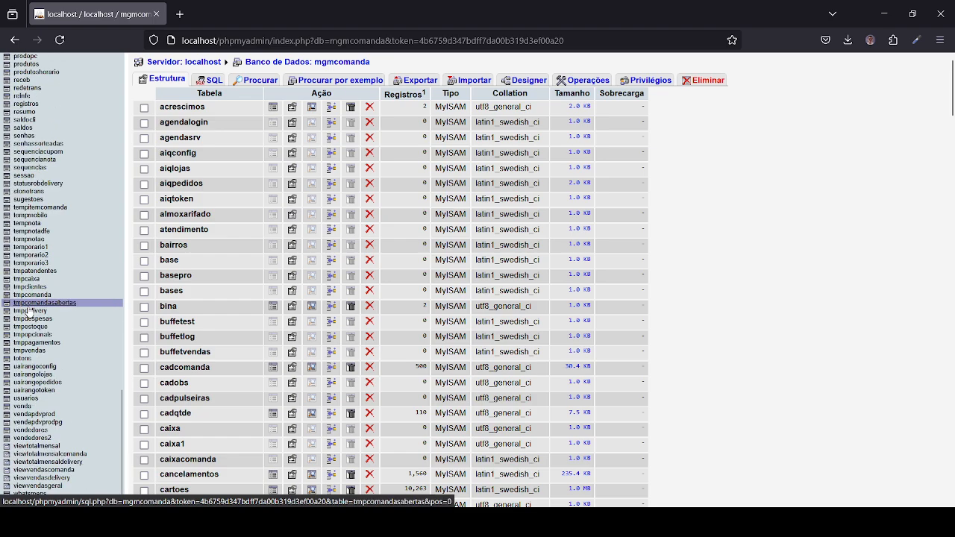
pyautogui.scroll(5, 38, 440)
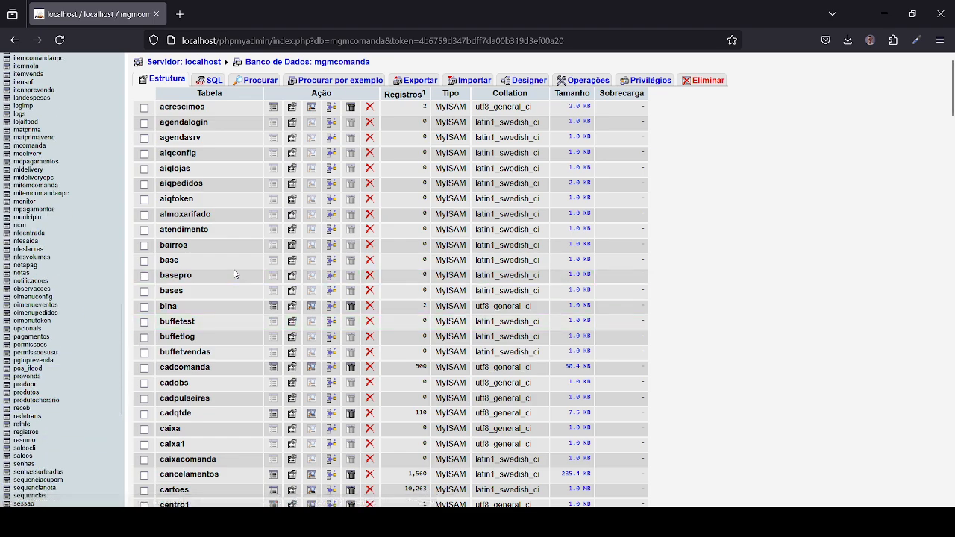
pyautogui.scroll(-15, 336, 224)
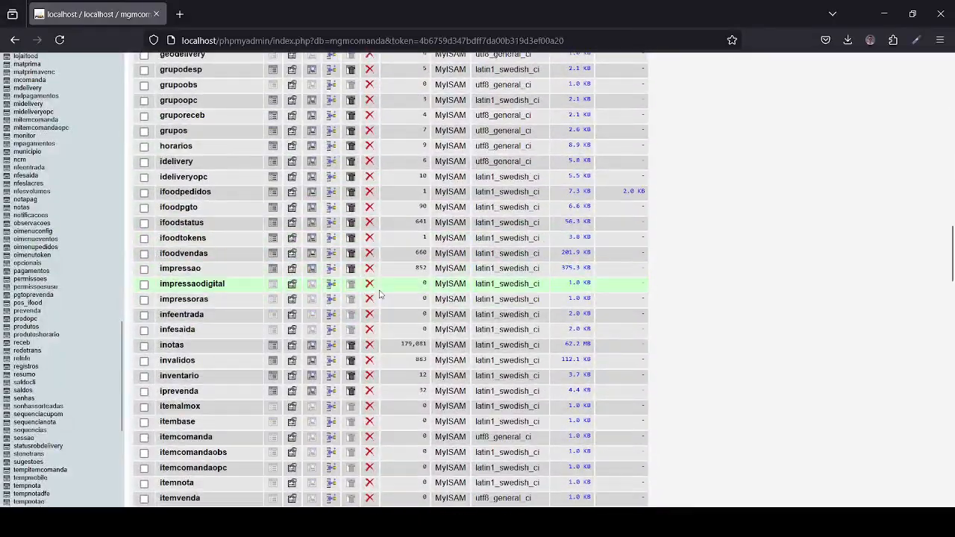
pyautogui.scroll(-15, 379, 295)
pyautogui.scroll(20, 418, 302)
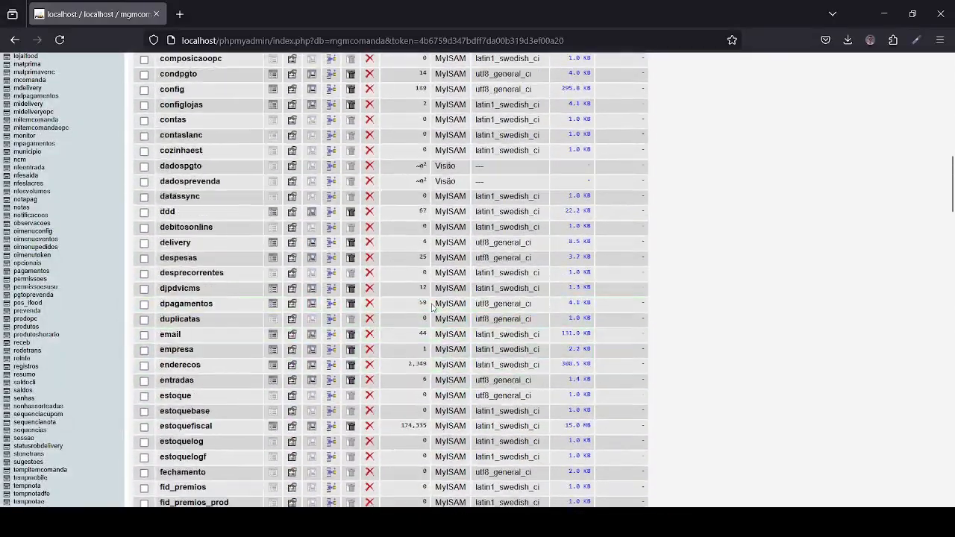
pyautogui.scroll(10, 431, 306)
pyautogui.scroll(15, 105, 194)
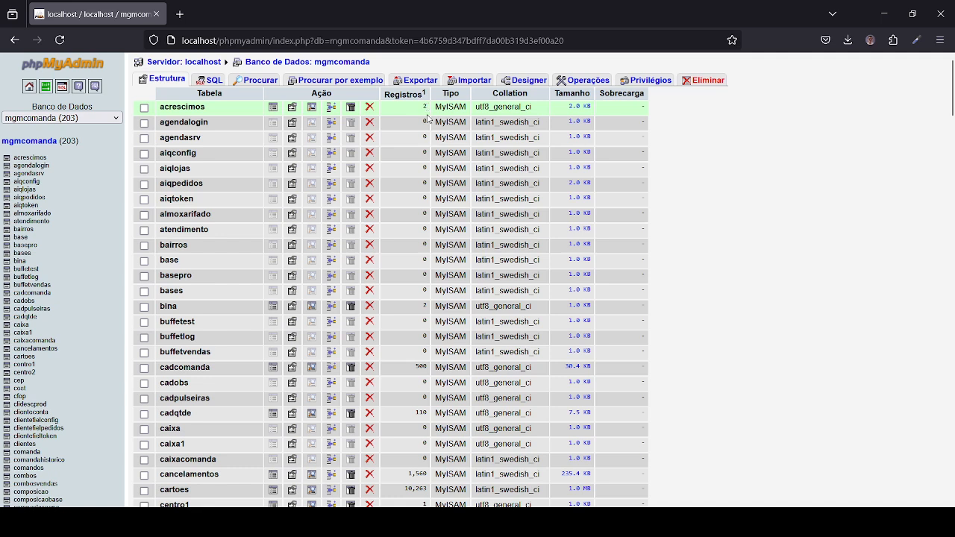
# - Examine the record count, collation and size of the cadcomanda table, leaving its row unmarked
pyautogui.click(416, 368)
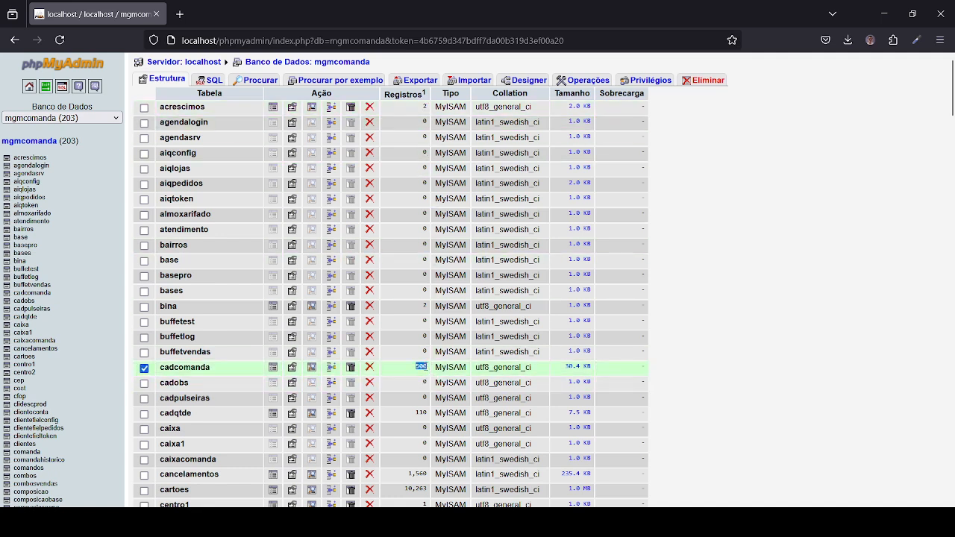
pyautogui.click(415, 373)
pyautogui.moveTo(535, 368); pyautogui.dragTo(477, 370)
pyautogui.click(478, 372)
pyautogui.moveTo(533, 368); pyautogui.dragTo(485, 372)
pyautogui.click(479, 373)
pyautogui.moveTo(593, 368); pyautogui.dragTo(558, 371)
pyautogui.click(558, 371)
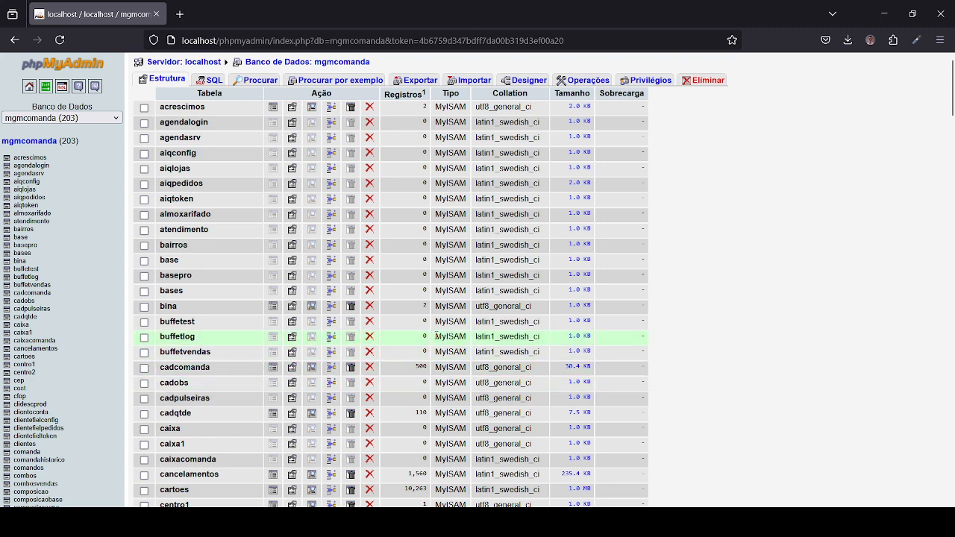
# - Find the clientes table in the database structure list and examine its record count, leaving it unmarked
pyautogui.scroll(-3, 185, 237)
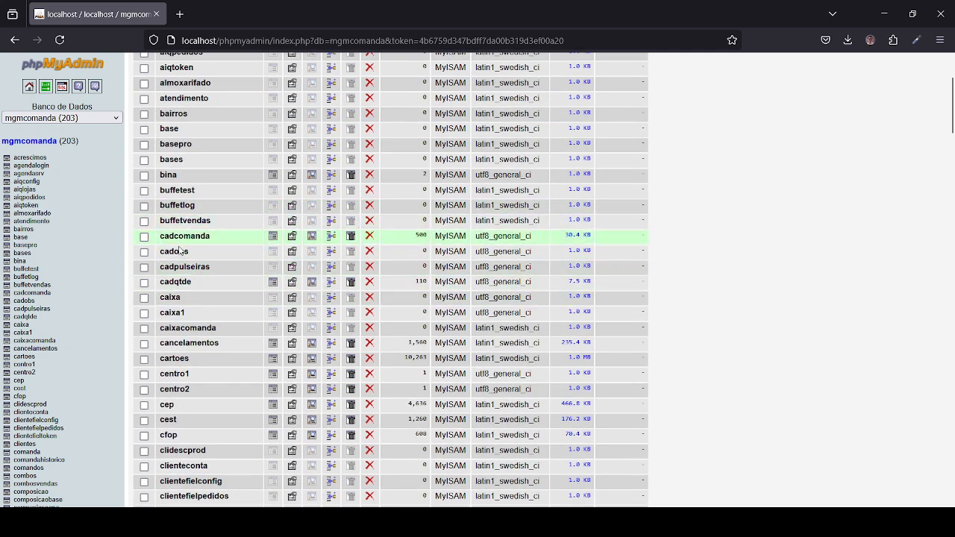
pyautogui.scroll(-3, 179, 251)
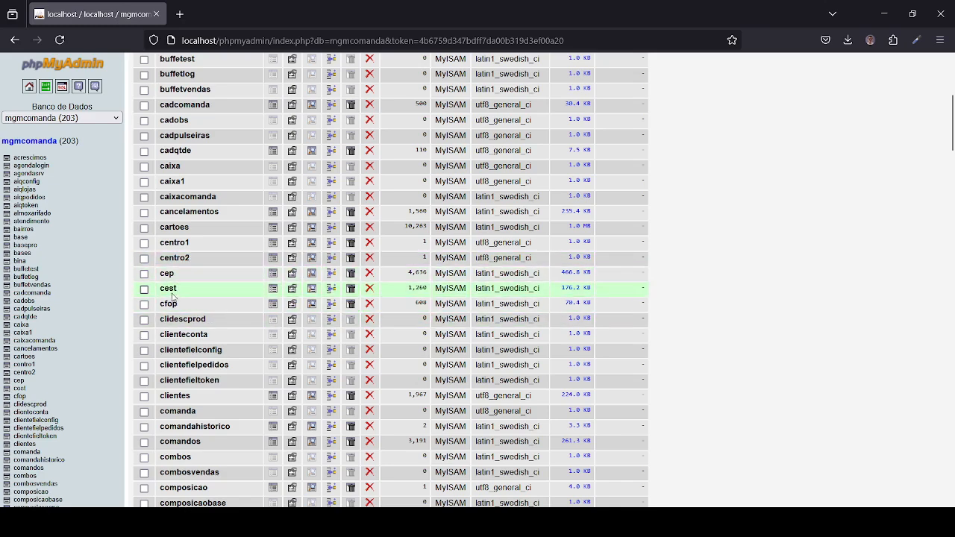
pyautogui.scroll(3, 186, 153)
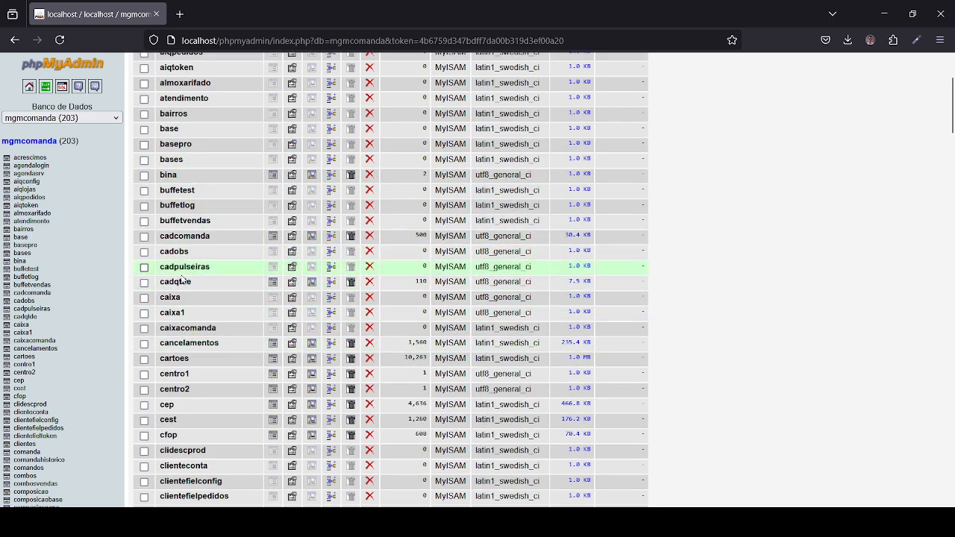
pyautogui.scroll(-3, 182, 279)
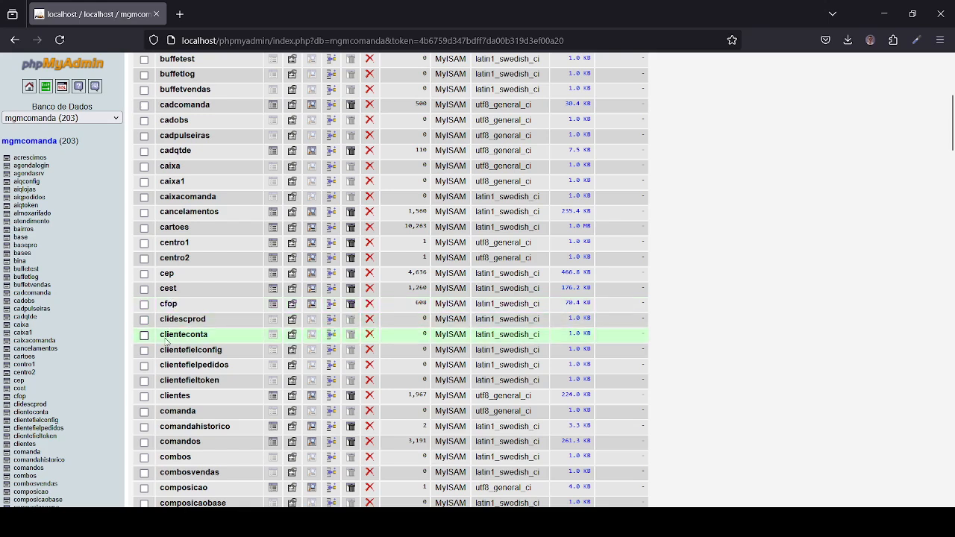
pyautogui.click(177, 399)
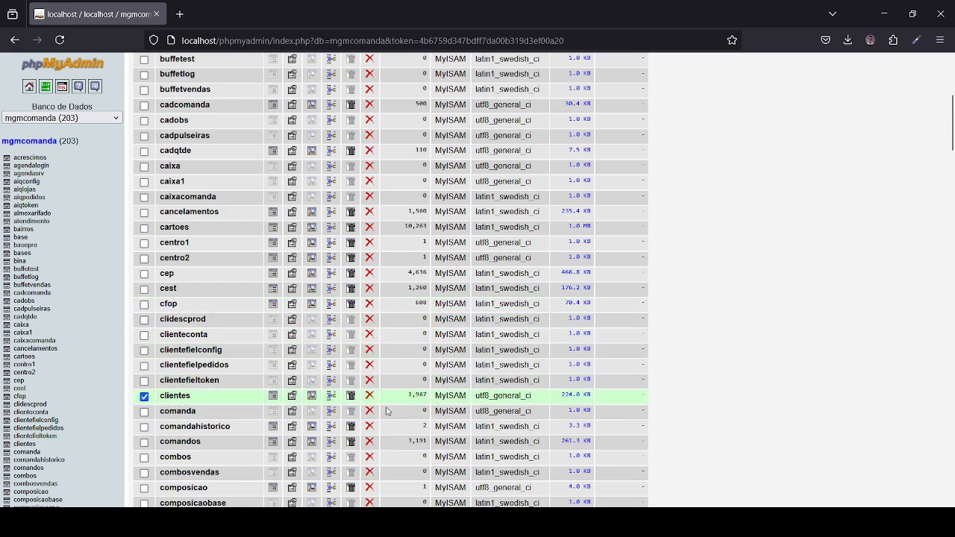
pyautogui.moveTo(407, 395); pyautogui.dragTo(430, 396)
pyautogui.click(177, 400)
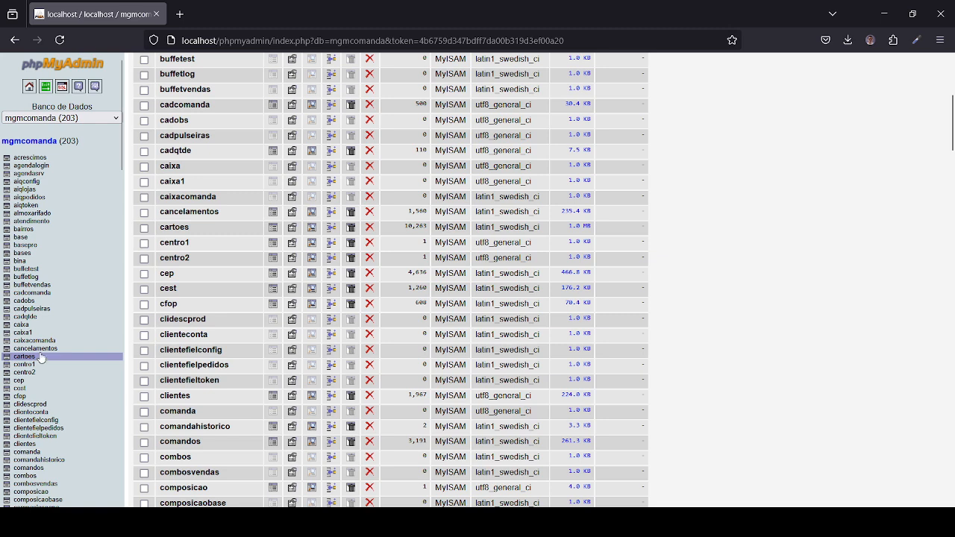
# - Browse the records of the clientes table and look through all its rows and columns
pyautogui.scroll(5, 168, 187)
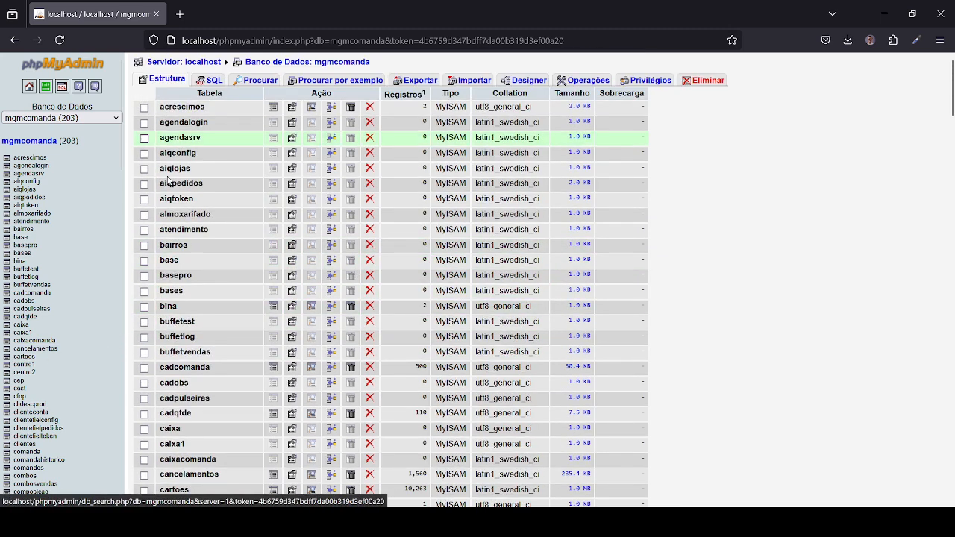
pyautogui.scroll(-4, 45, 384)
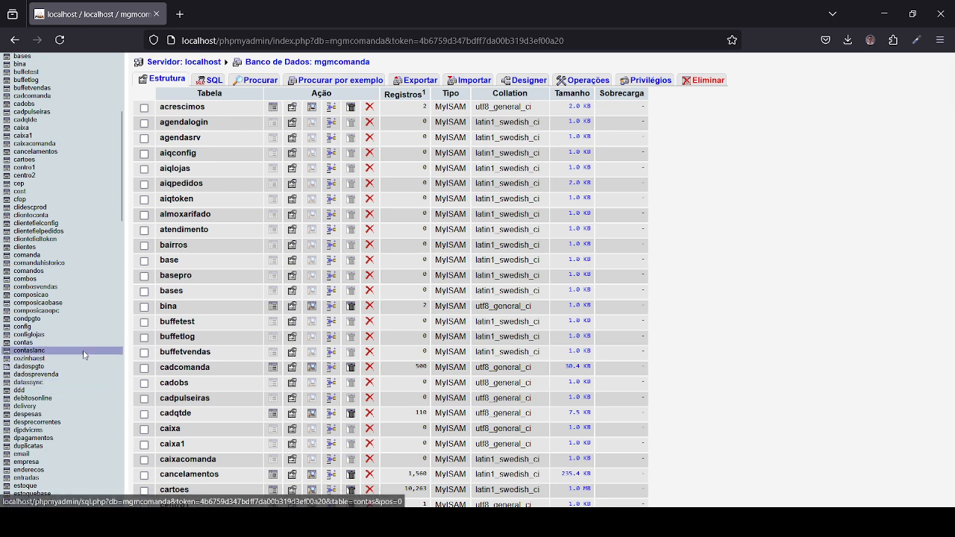
pyautogui.click(28, 249)
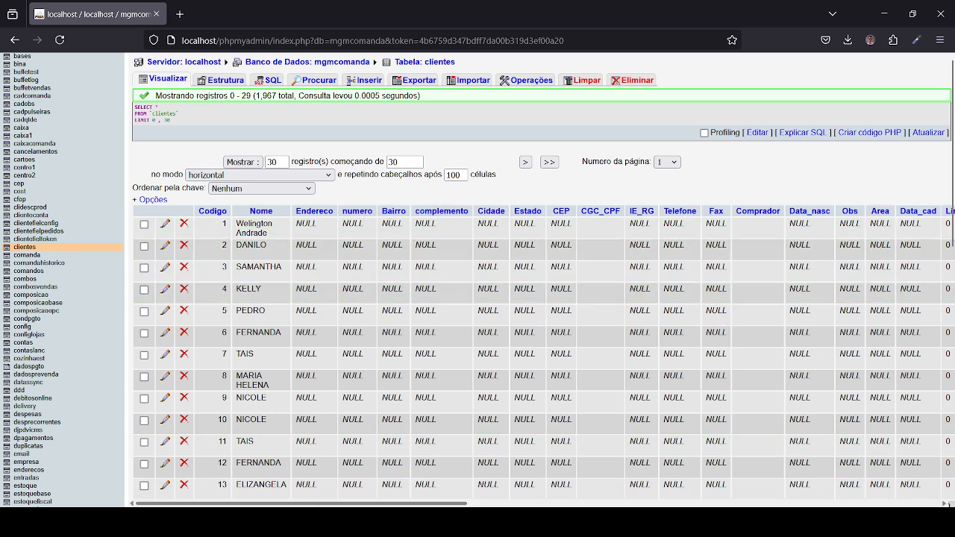
pyautogui.moveTo(370, 504); pyautogui.dragTo(146, 481)
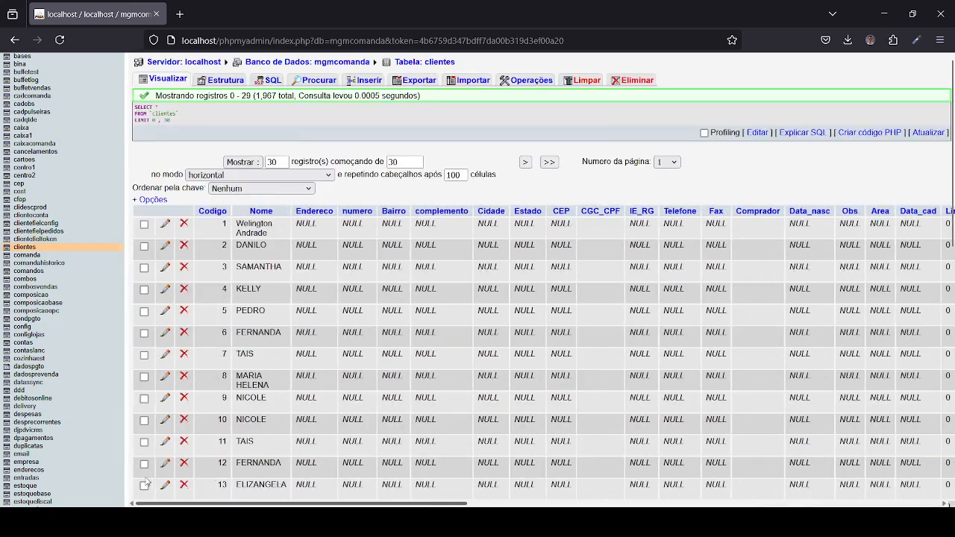
pyautogui.scroll(-7, 325, 199)
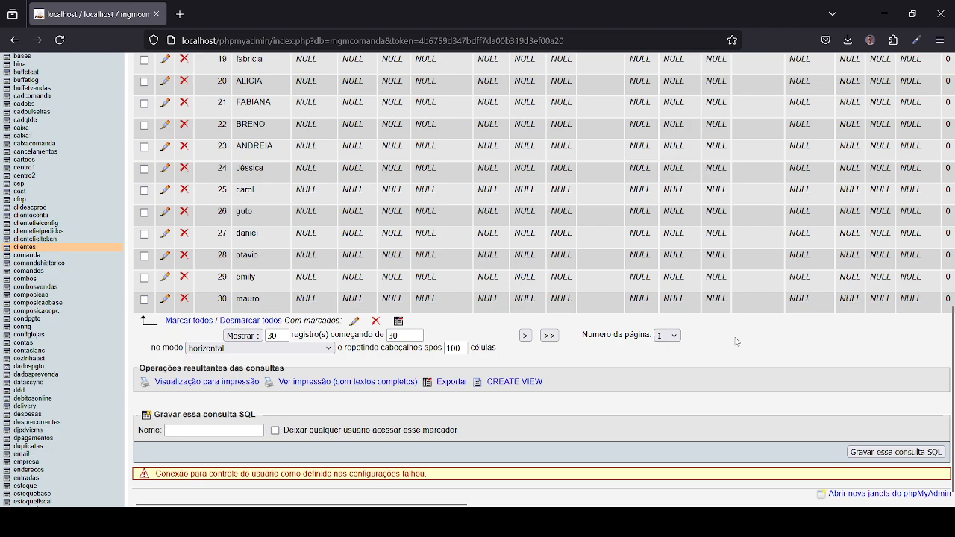
pyautogui.scroll(7, 578, 291)
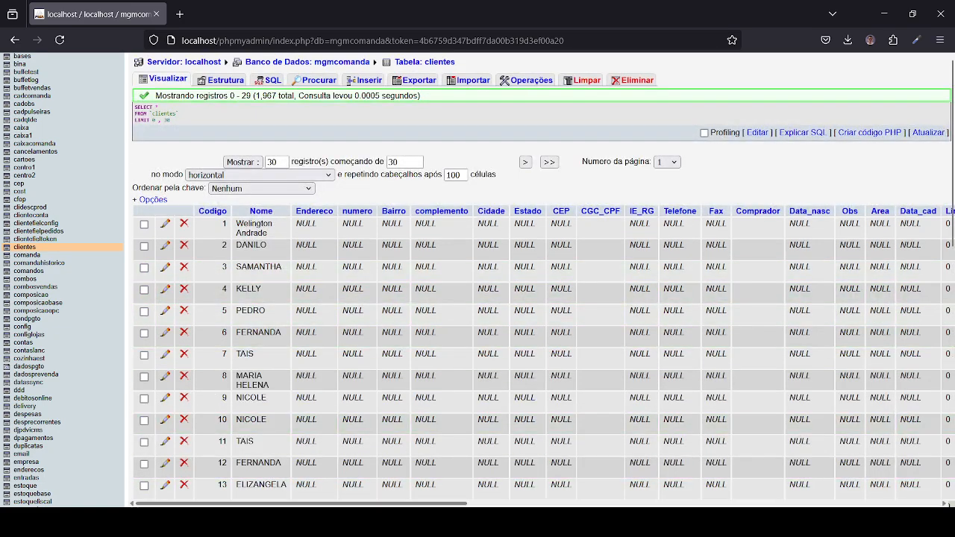
pyautogui.moveTo(333, 504)
pyautogui.mouseDown()
pyautogui.moveTo(348, 504)
pyautogui.moveTo(331, 504)
pyautogui.mouseUp()
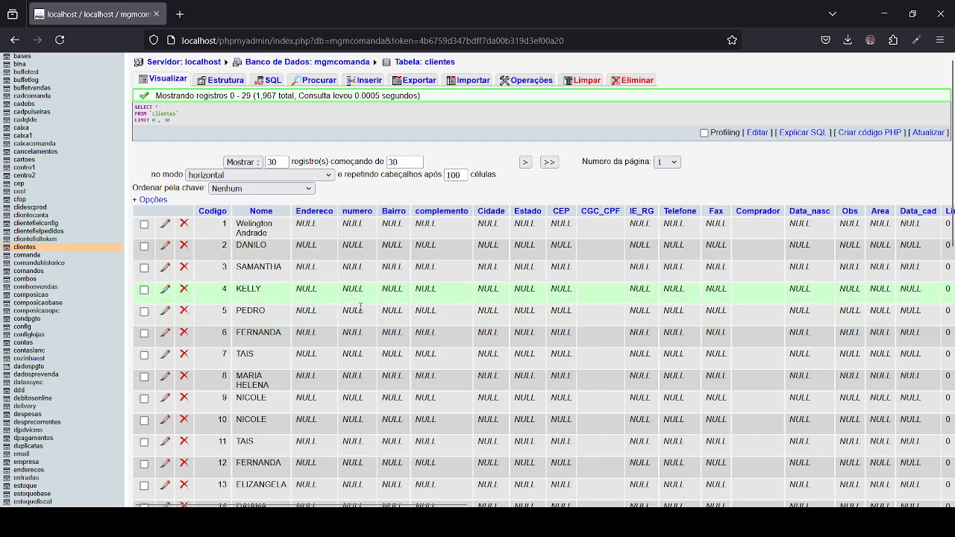
pyautogui.hscroll(10, 948, 505)
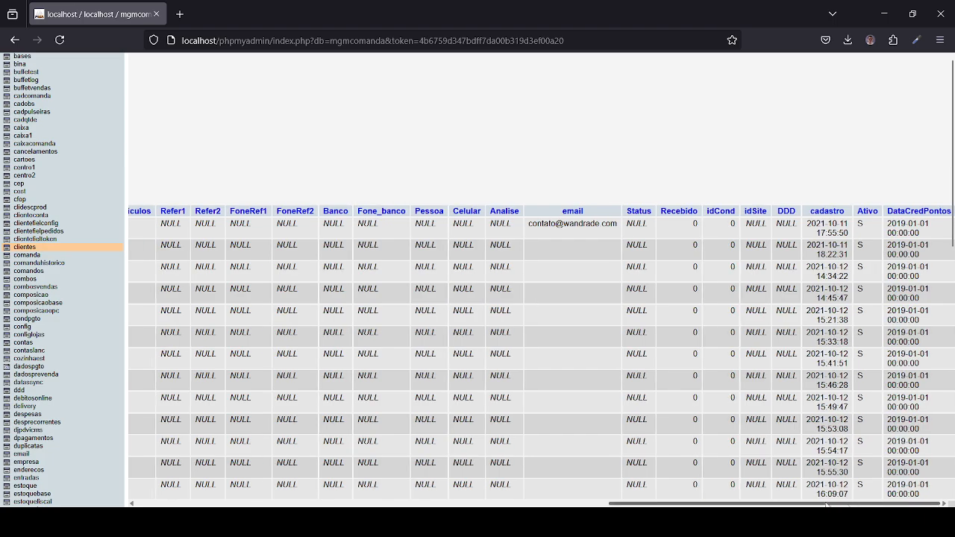
pyautogui.hscroll(-10, 302, 322)
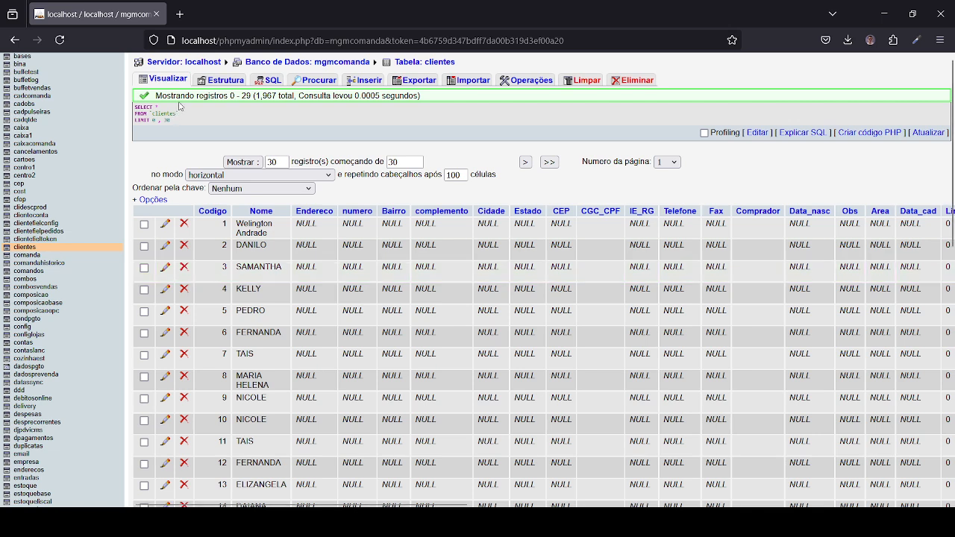
# - Open the structure of the clientes table and examine its fields, including the data type of Bairro
pyautogui.click(224, 80)
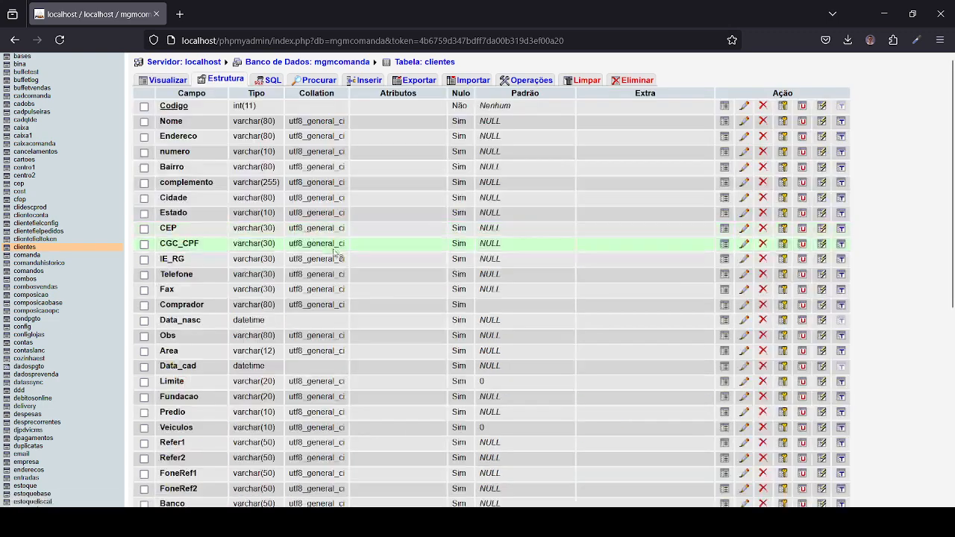
pyautogui.scroll(-5, 211, 217)
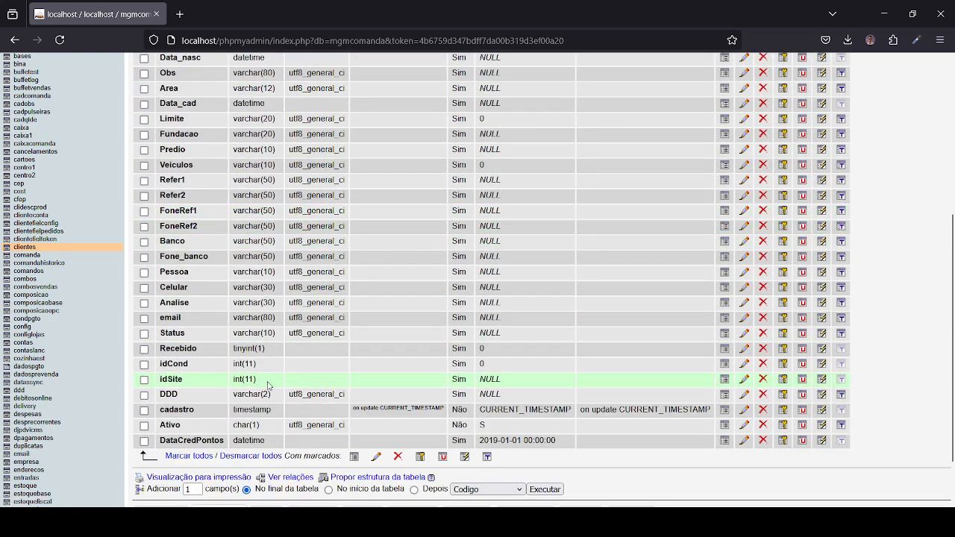
pyautogui.scroll(4, 276, 331)
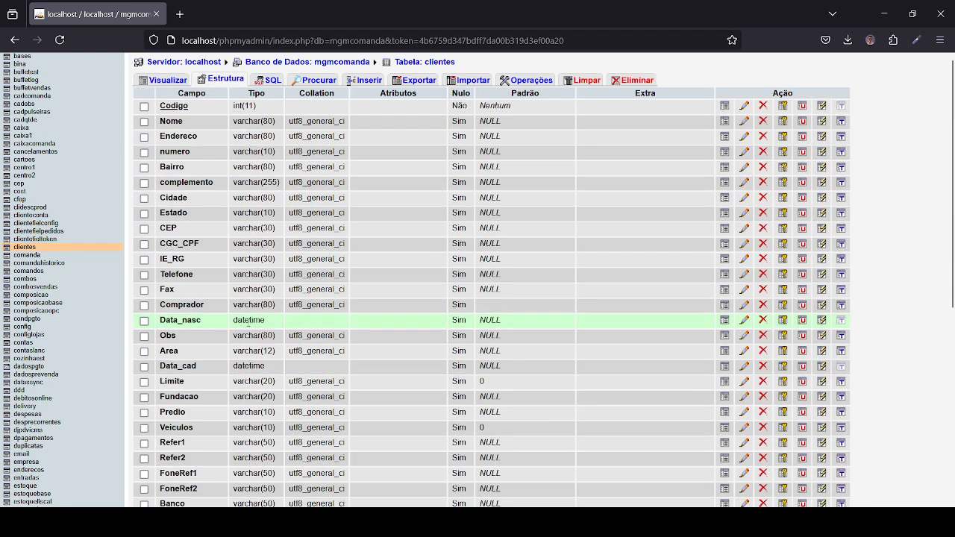
pyautogui.click(280, 171)
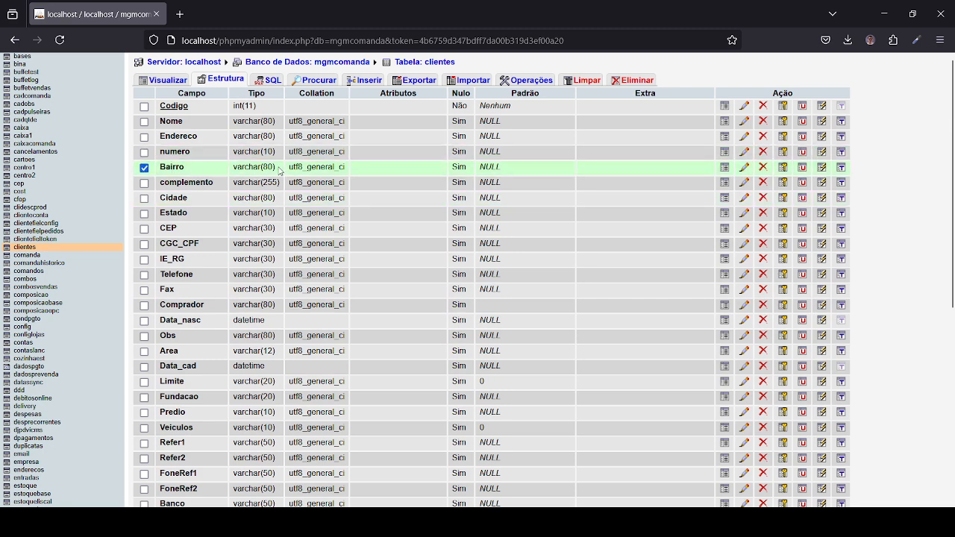
pyautogui.moveTo(280, 171)
pyautogui.mouseDown()
pyautogui.moveTo(234, 171)
pyautogui.moveTo(274, 167)
pyautogui.mouseUp()
pyautogui.click(234, 172)
pyautogui.click(275, 167)
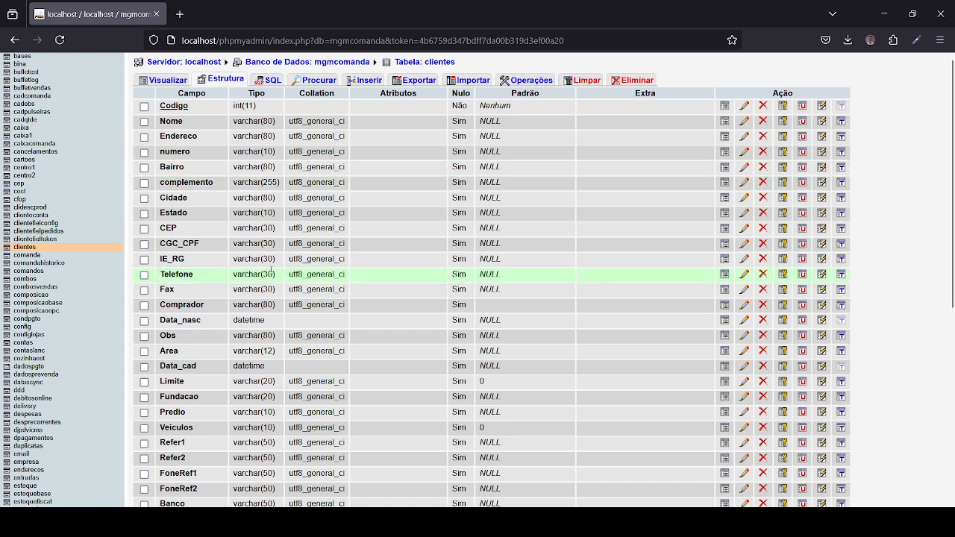
# - Examine the data types of the clientes fields, including Data_nasc and idSite, down to the end of the list
pyautogui.moveTo(173, 321); pyautogui.dragTo(203, 323)
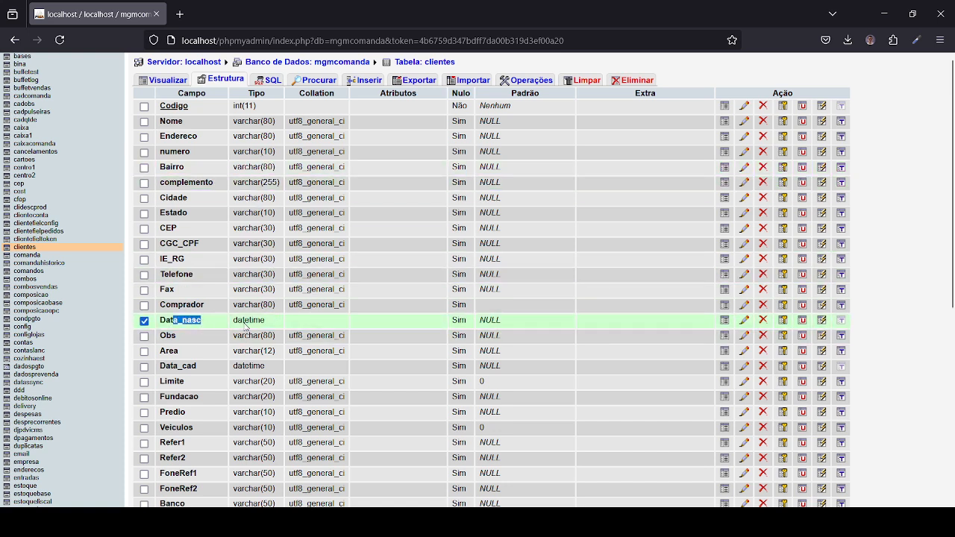
pyautogui.click(248, 326)
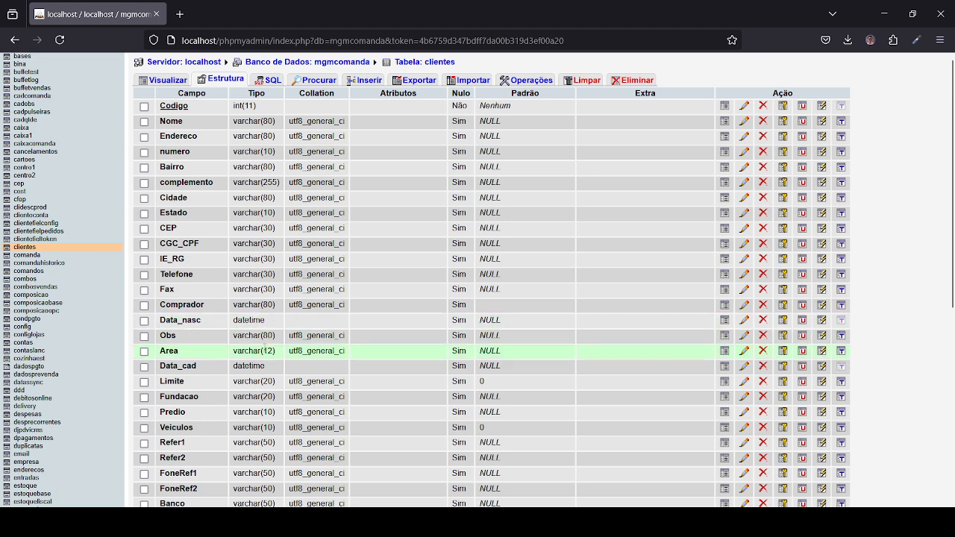
pyautogui.scroll(-3, 246, 349)
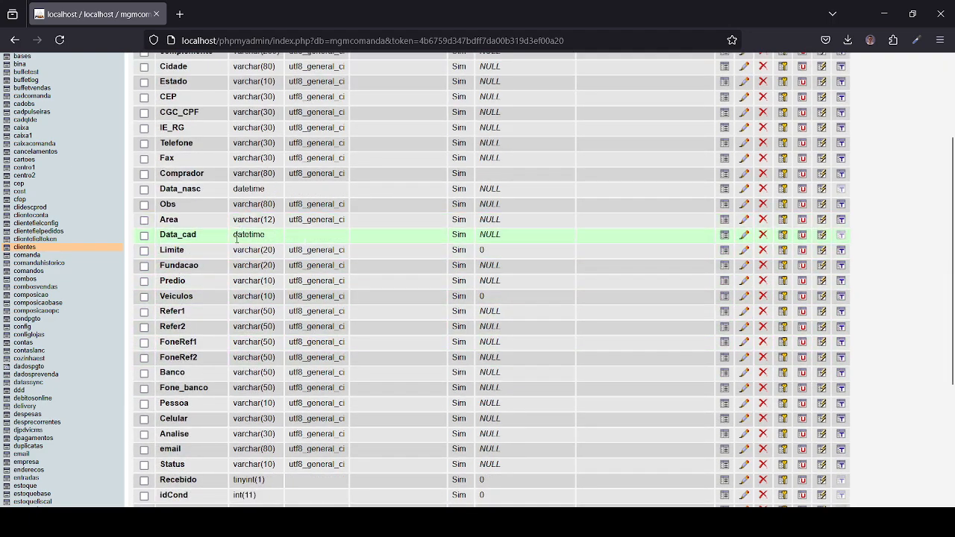
pyautogui.scroll(-3, 234, 250)
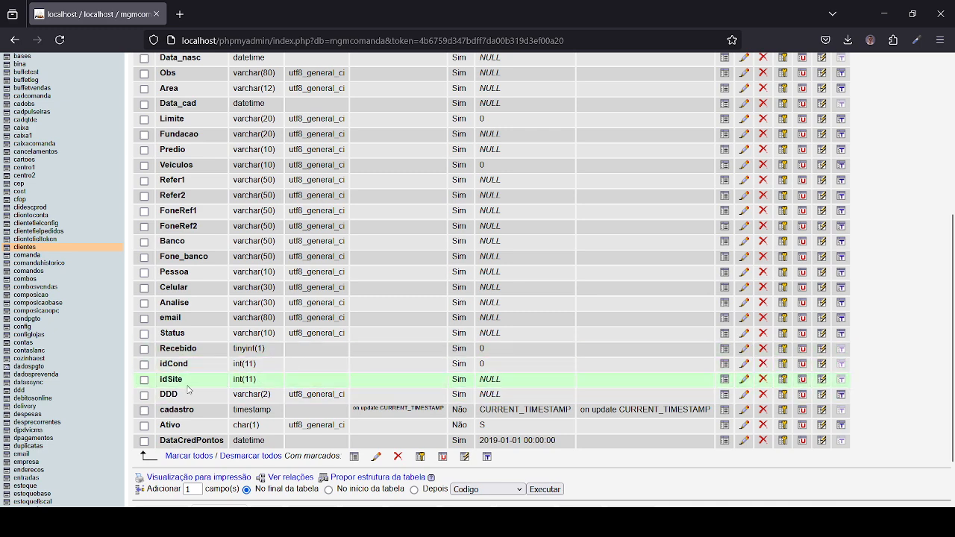
pyautogui.moveTo(272, 383); pyautogui.dragTo(237, 378)
pyautogui.click(236, 378)
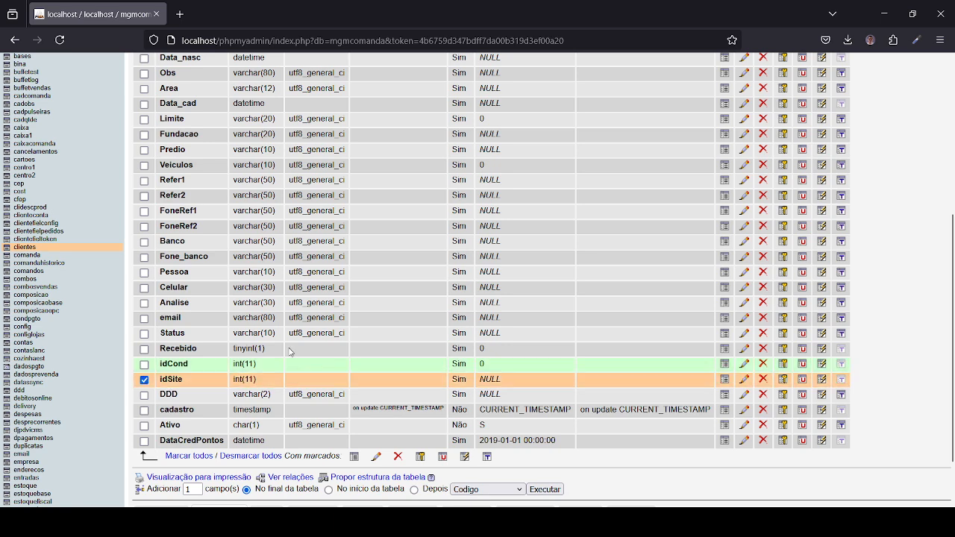
pyautogui.scroll(5, 424, 208)
pyautogui.scroll(-1, 399, 124)
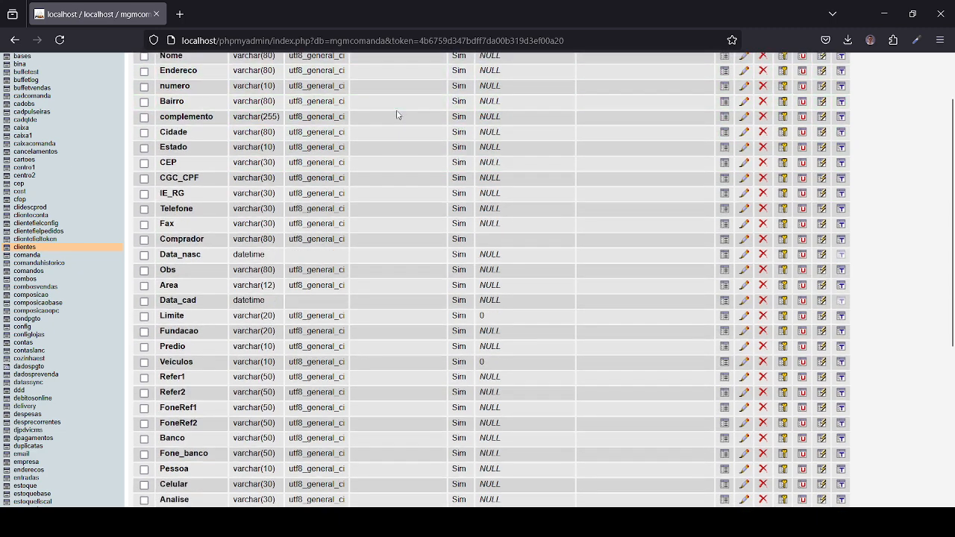
pyautogui.scroll(1, 448, 141)
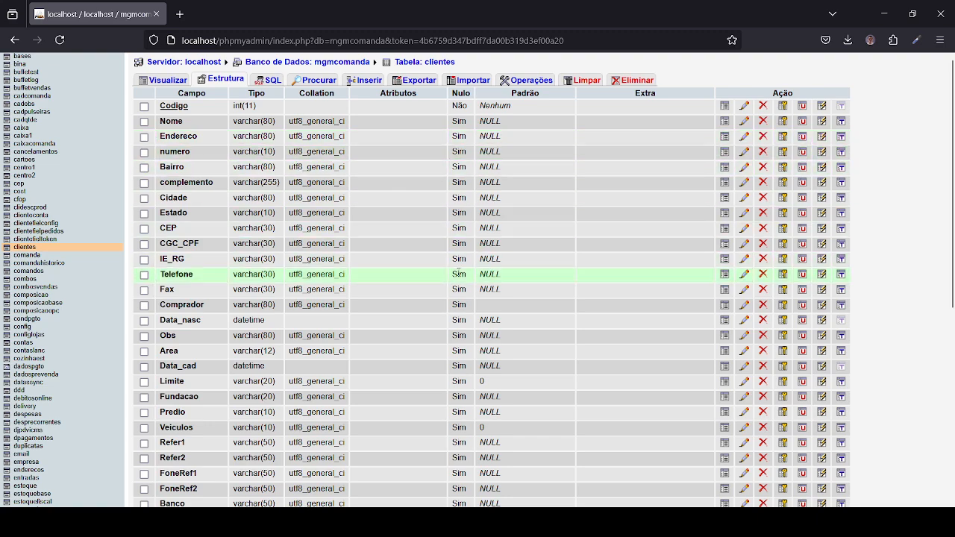
# - Examine the data type and default value of the Limite field and the defaults of the remaining clientes fields
pyautogui.scroll(-3, 450, 276)
pyautogui.scroll(1, 450, 276)
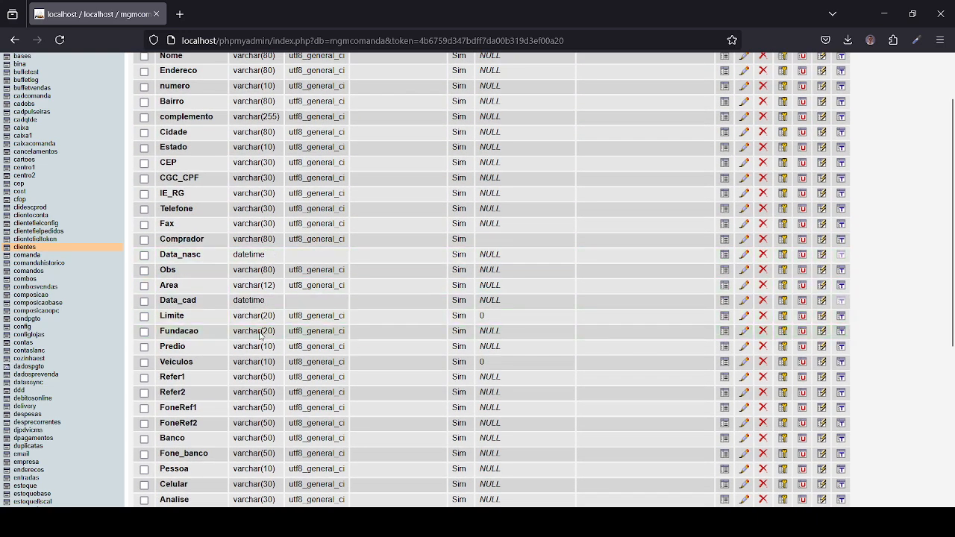
pyautogui.moveTo(276, 319); pyautogui.dragTo(232, 322)
pyautogui.click(232, 322)
pyautogui.click(503, 319)
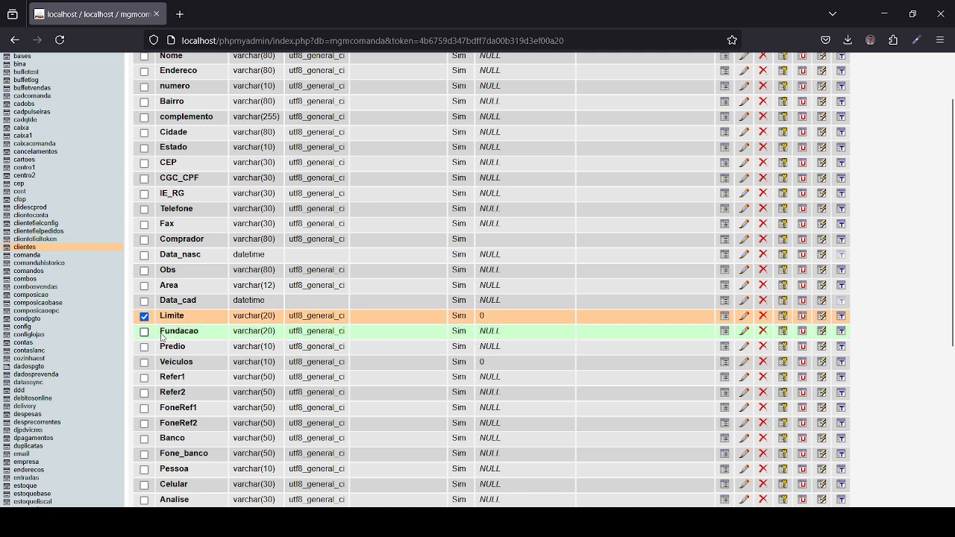
pyautogui.click(515, 321)
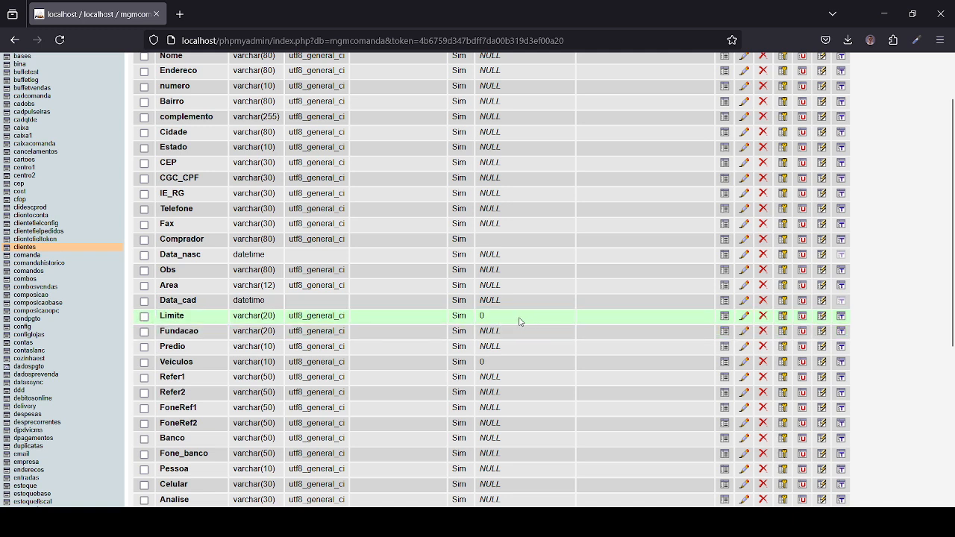
pyautogui.scroll(-5, 518, 320)
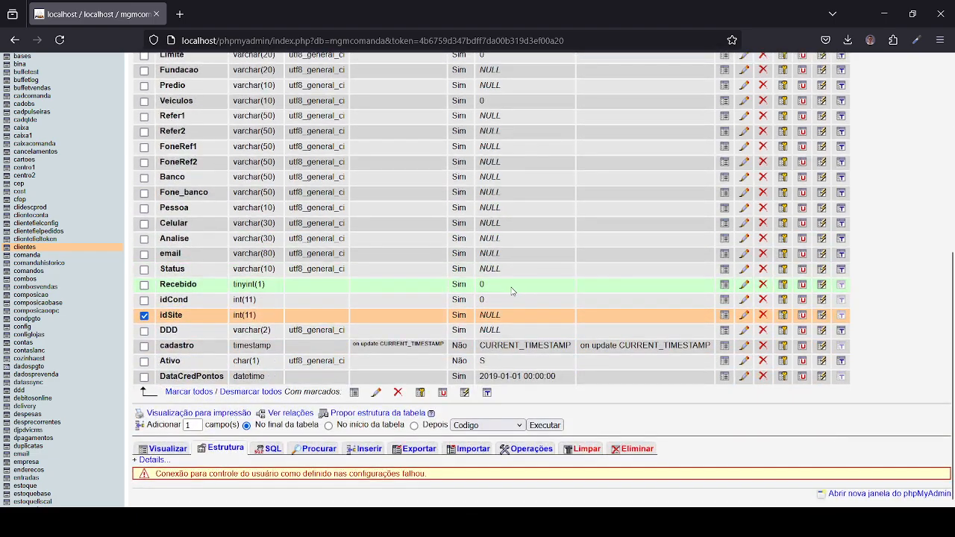
pyautogui.scroll(5, 511, 292)
pyautogui.scroll(2, 508, 246)
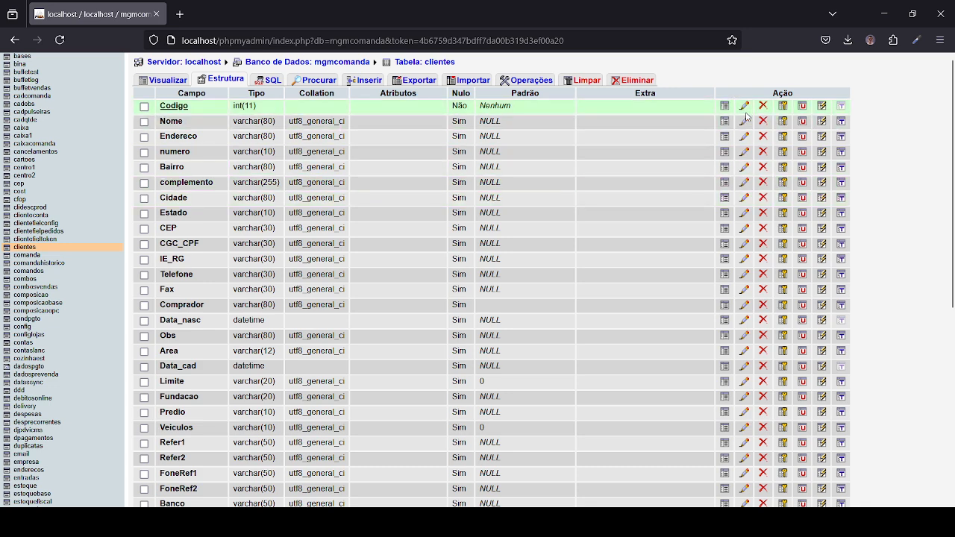
# - Open the SQL query editor for the clientes table, enlarging the page to 140% and the query text area slightly
pyautogui.click(262, 80)
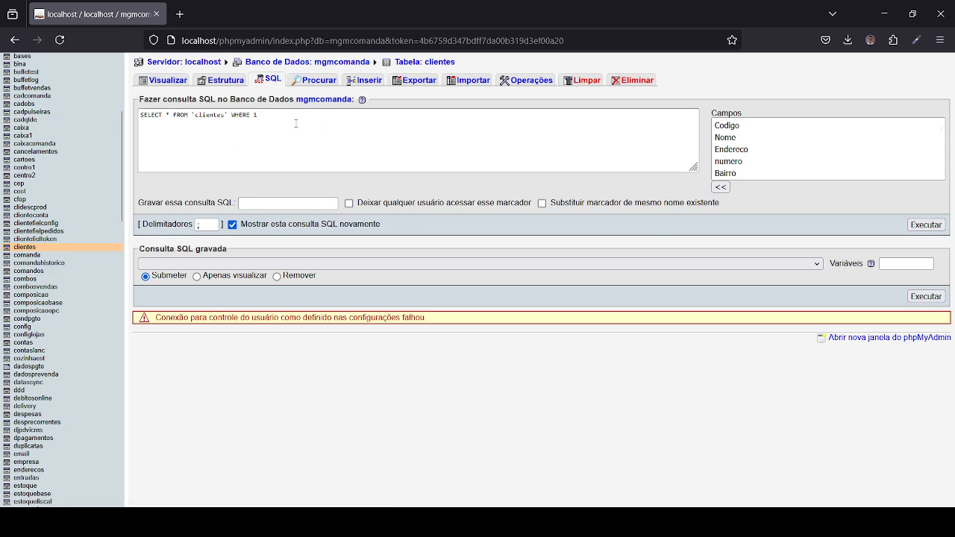
pyautogui.hotkey('ctrl', '+')
pyautogui.hotkey('ctrl', '+')
pyautogui.hotkey('ctrl', '+')
pyautogui.hotkey('ctrl', '+')
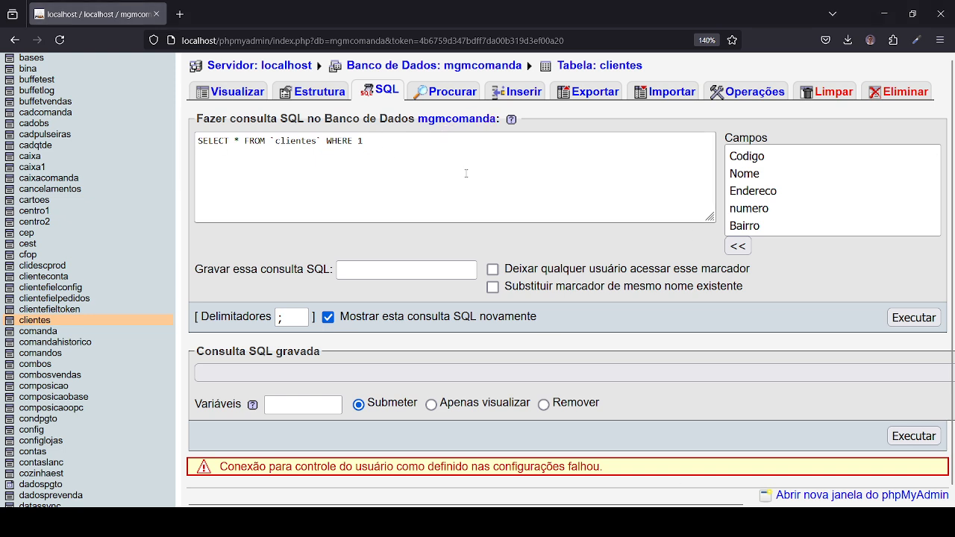
pyautogui.moveTo(710, 218)
pyautogui.mouseDown()
pyautogui.moveTo(713, 245)
pyautogui.moveTo(712, 231)
pyautogui.mouseUp()
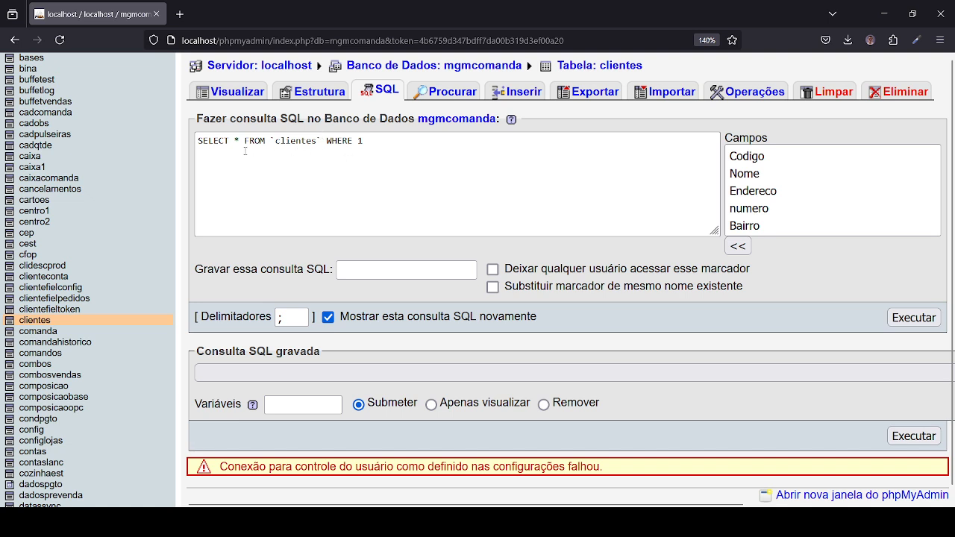
# - Shorten the default query to SELECT * FROM cliente, removing the backquotes and the WHERE condition
pyautogui.tripleClick(397, 143)
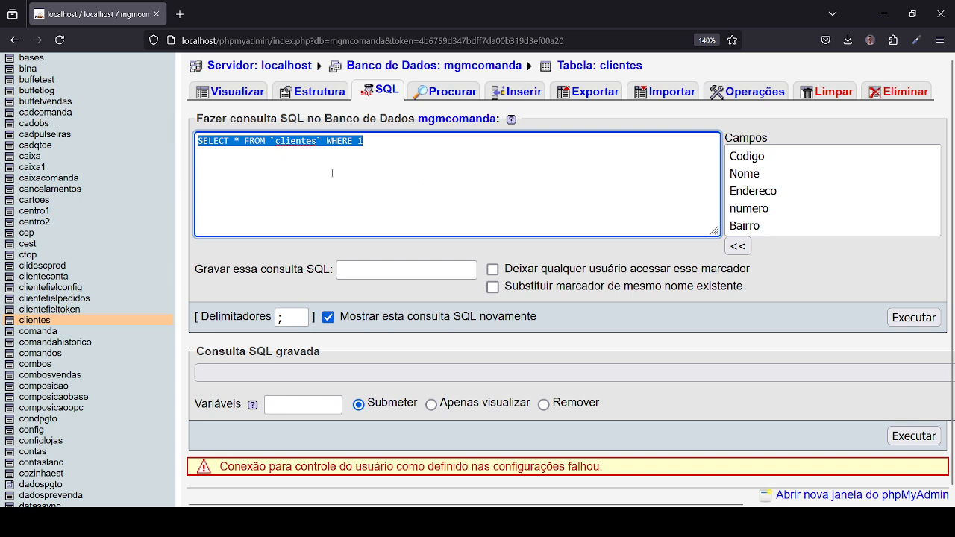
pyautogui.click(392, 143)
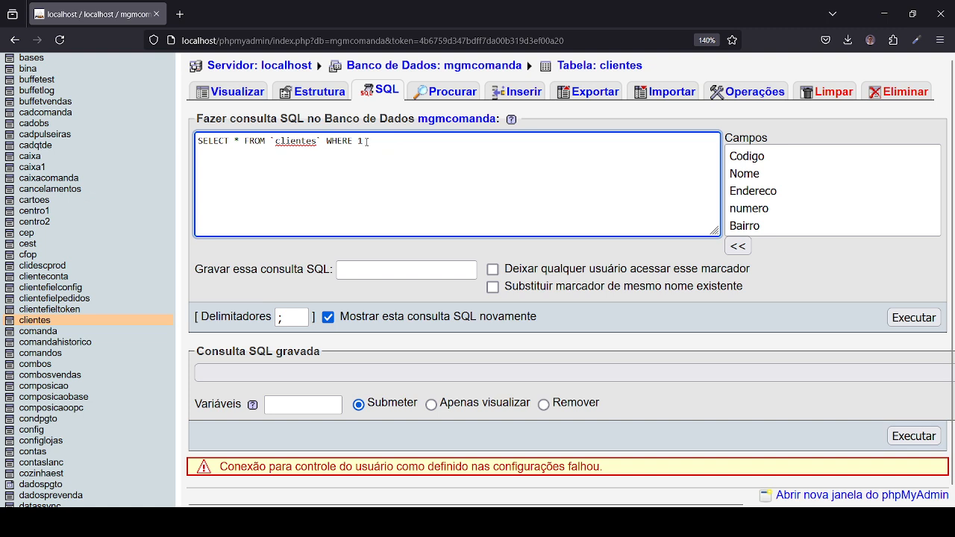
pyautogui.moveTo(322, 141); pyautogui.dragTo(559, 141)
pyautogui.press('BackSpace')
pyautogui.press('BackSpace')
pyautogui.press('BackSpace')
pyautogui.write('nte')
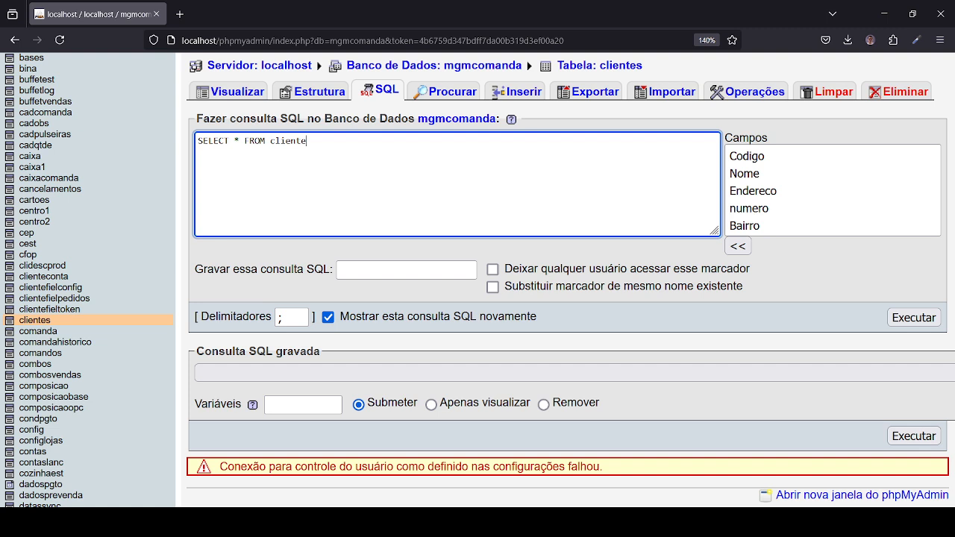
# - Complete the query as SELECT * FROM clientes, execute it and look through the returned records
pyautogui.doubleClick(212, 140)
pyautogui.click(230, 140)
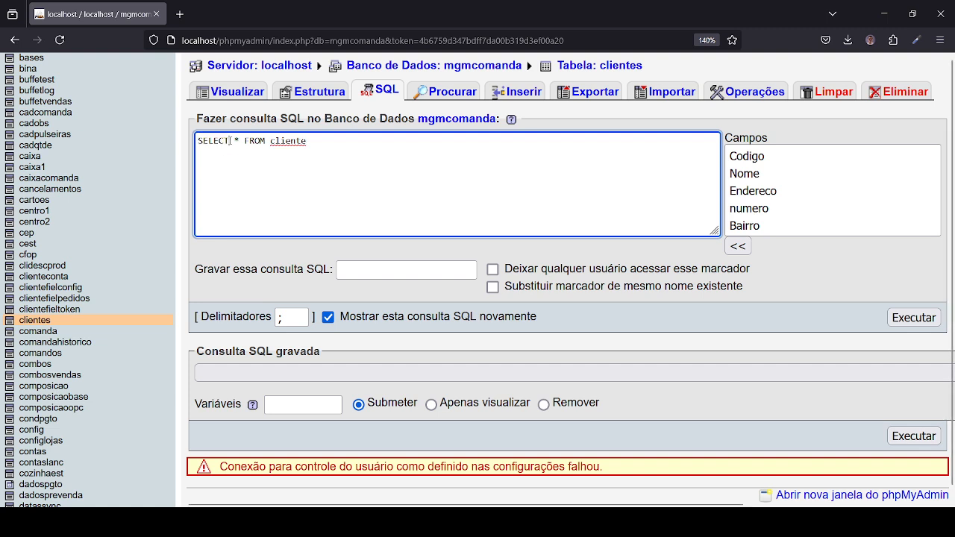
pyautogui.moveTo(230, 140)
pyautogui.mouseDown()
pyautogui.moveTo(198, 140)
pyautogui.moveTo(236, 140)
pyautogui.mouseUp()
pyautogui.doubleClick(251, 141)
pyautogui.click(245, 142)
pyautogui.moveTo(246, 142); pyautogui.dragTo(307, 142)
pyautogui.click(265, 143)
pyautogui.click(307, 141)
pyautogui.write('s')
pyautogui.click(911, 321)
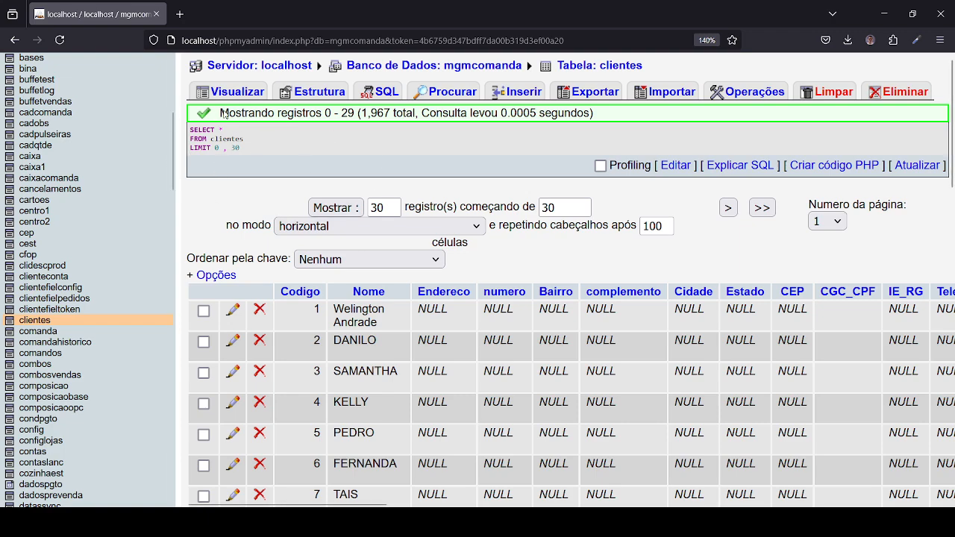
pyautogui.scroll(-10, 423, 293)
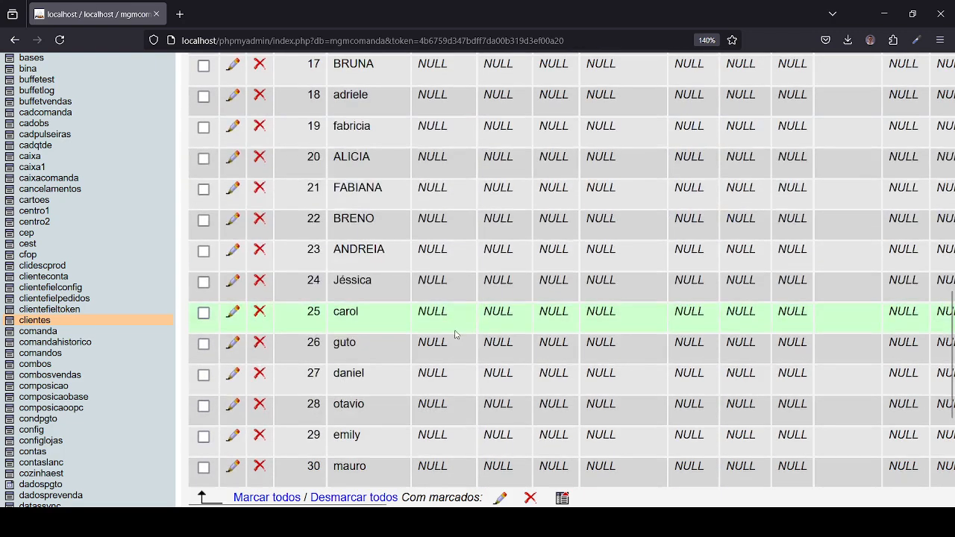
pyautogui.scroll(10, 454, 334)
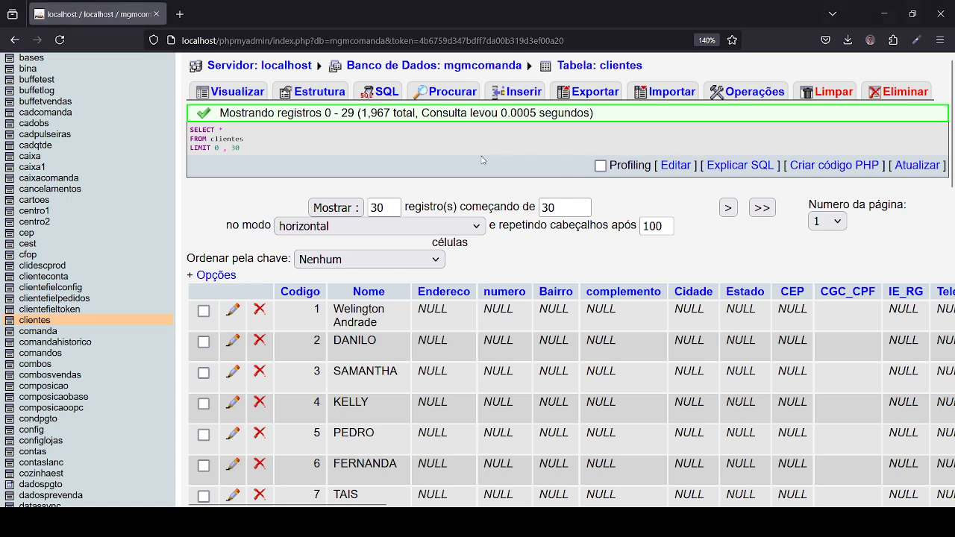
pyautogui.click(365, 87)
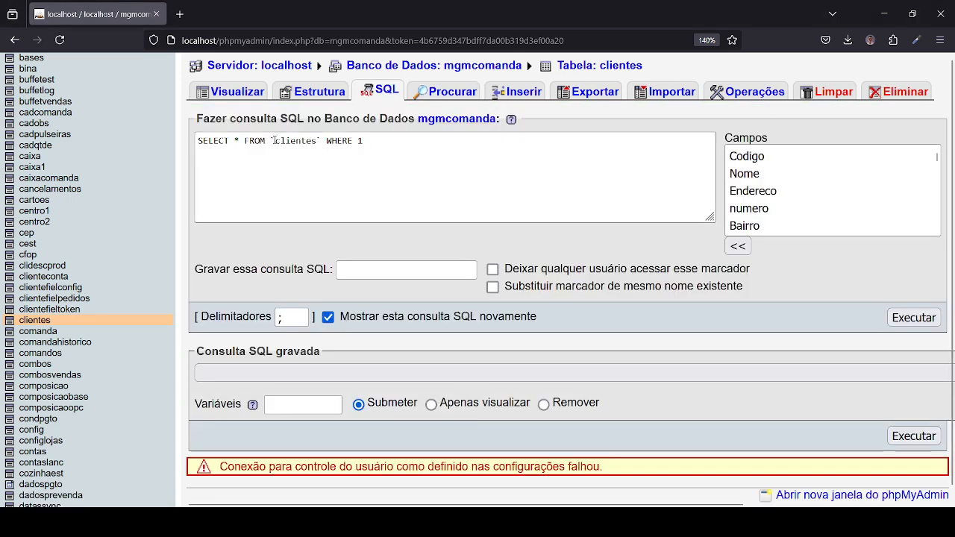
pyautogui.moveTo(267, 141); pyautogui.dragTo(366, 140)
pyautogui.press('BackSpace')
pyautogui.write('clietne')
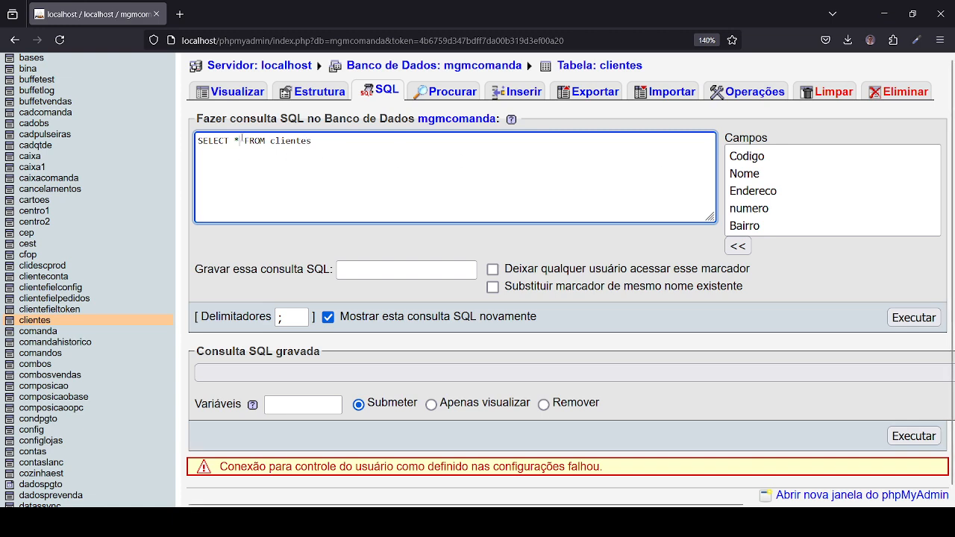
pyautogui.doubleClick(236, 140)
pyautogui.click(319, 91)
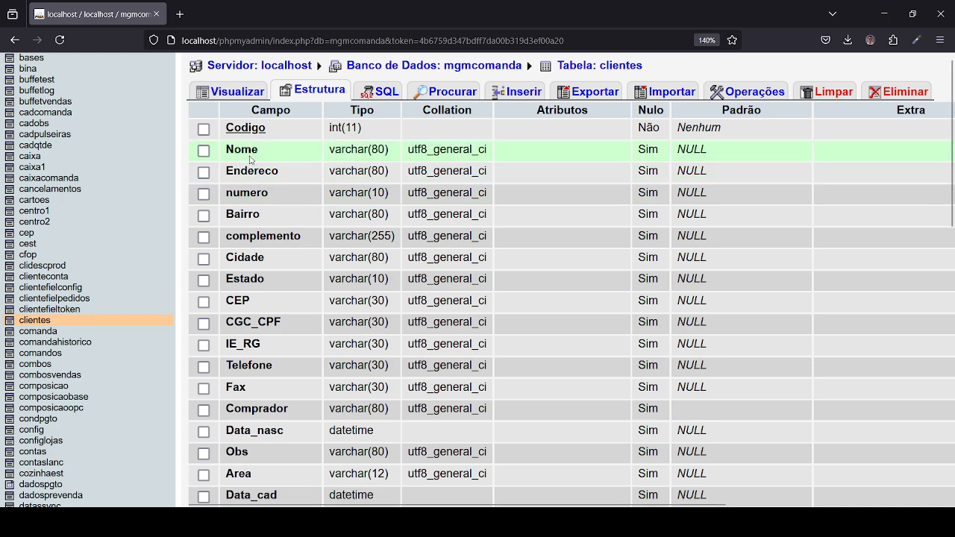
# - Open the SQL query editor for clientes and replace the asterisk in the default query with "clientes."
pyautogui.click(381, 91)
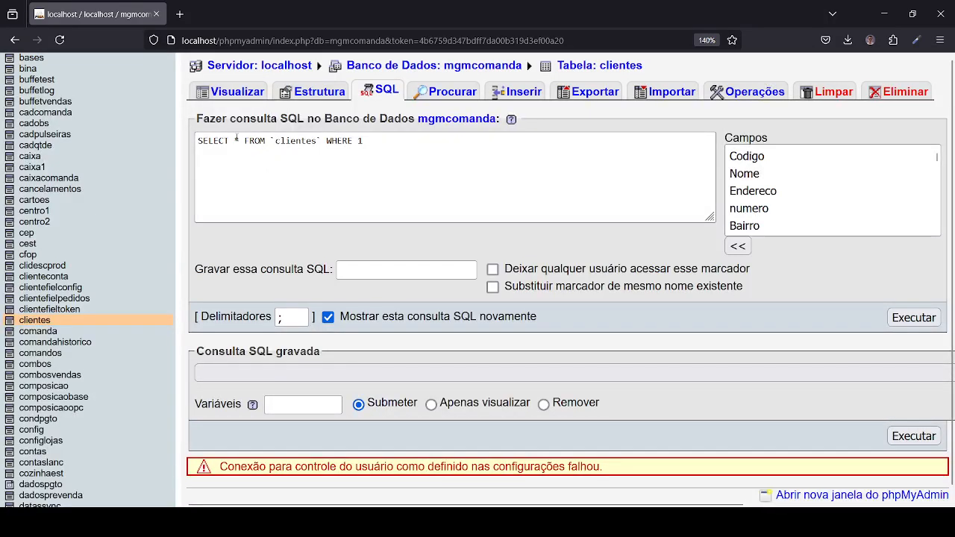
pyautogui.click(241, 141)
pyautogui.press('BackSpace')
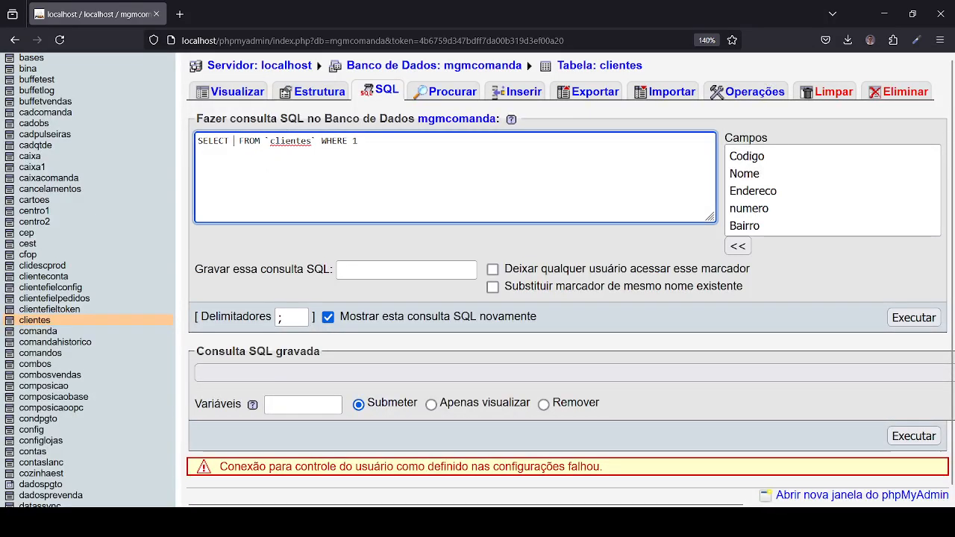
pyautogui.write('c')
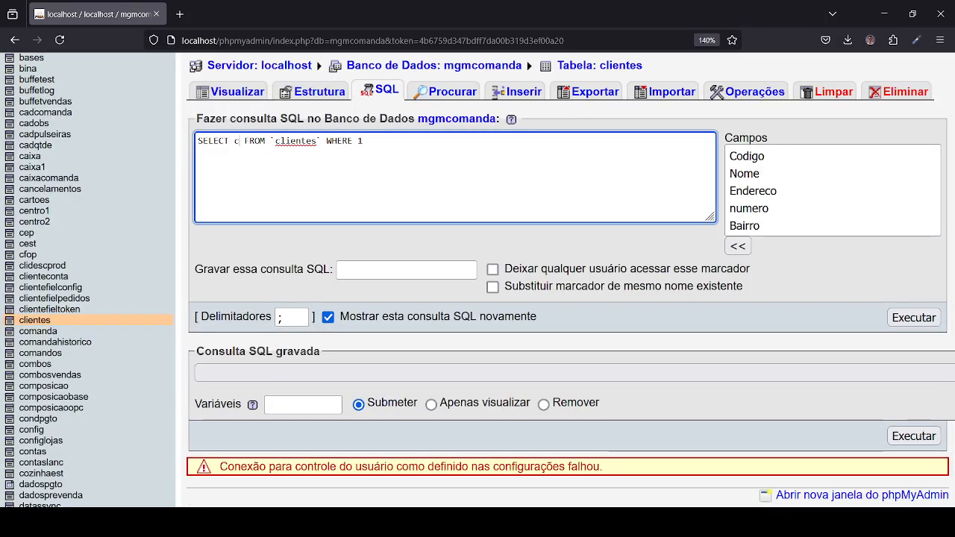
pyautogui.write('lientes.')
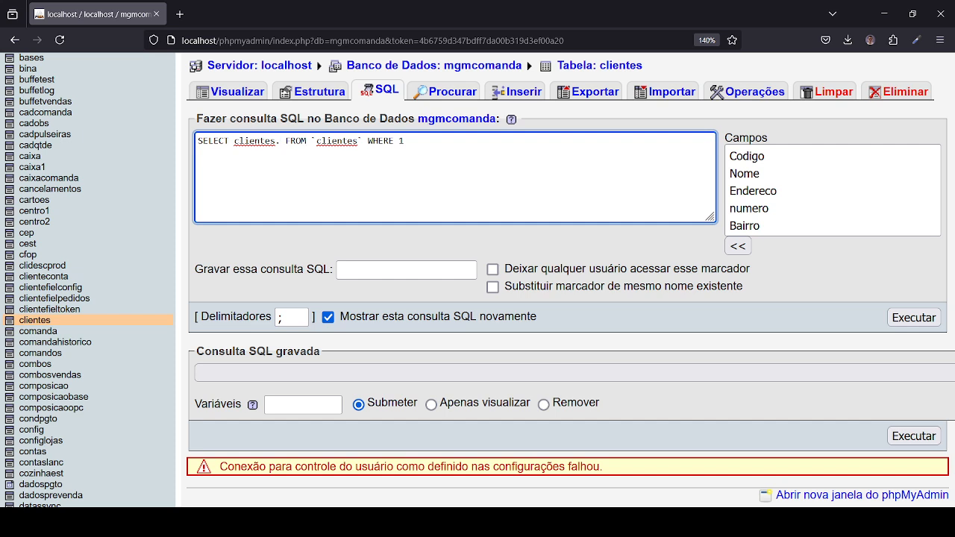
# - Reduce the rest of the query to FROM clientes, without backquotes or WHERE condition, keeping "clientes." after SELECT
pyautogui.press('BackSpace')
pyautogui.press('BackSpace')
pyautogui.press('BackSpace')
pyautogui.press('BackSpace')
pyautogui.press('BackSpace')
pyautogui.press('BackSpace')
pyautogui.press('BackSpace')
pyautogui.write('.')
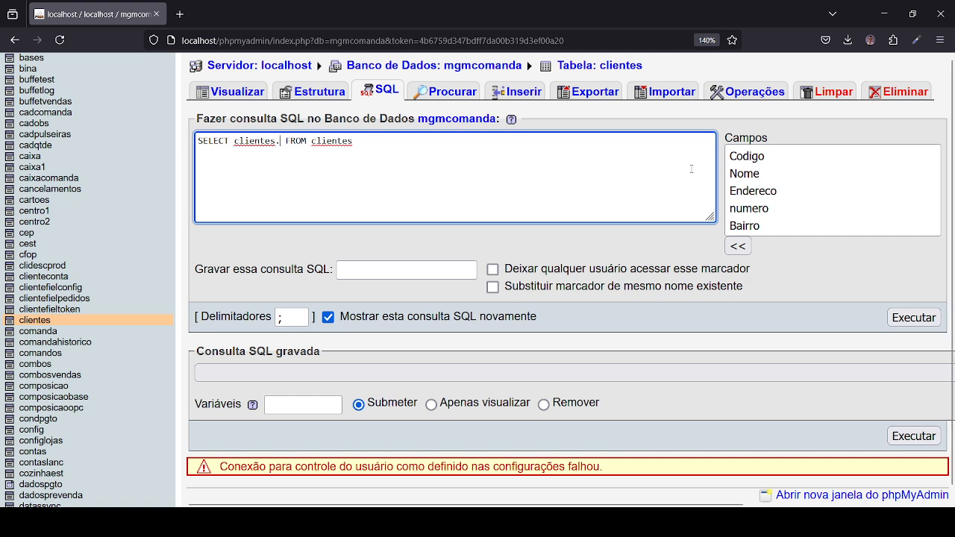
# - Insert the Nome field after SELECT and remove the "clientes." prefix in front of it
pyautogui.click(754, 179)
pyautogui.click(738, 245)
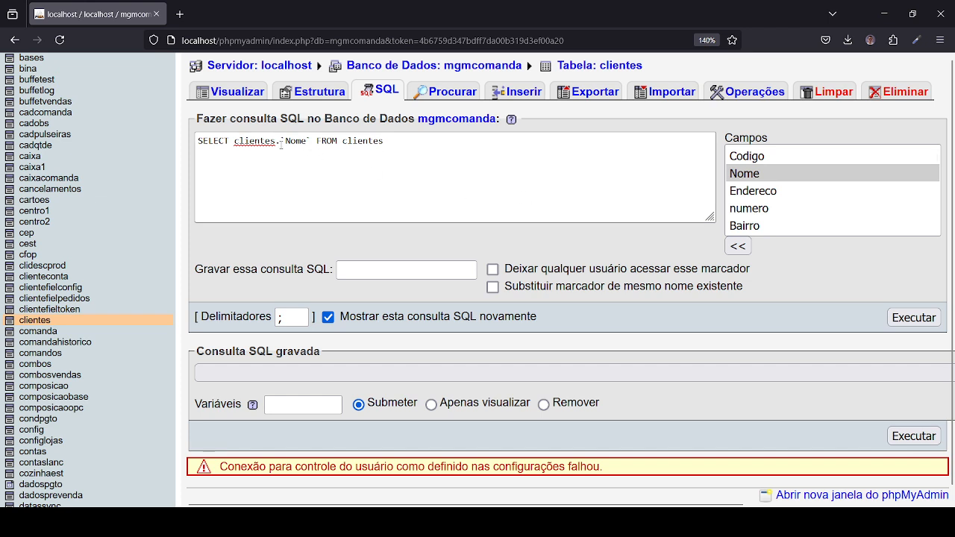
pyautogui.moveTo(282, 140); pyautogui.dragTo(234, 141)
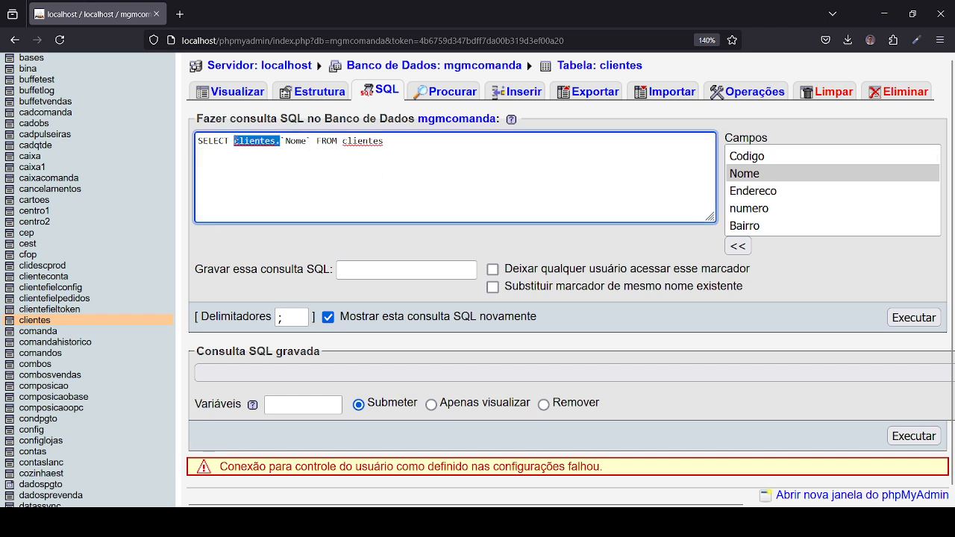
pyautogui.press('BackSpace')
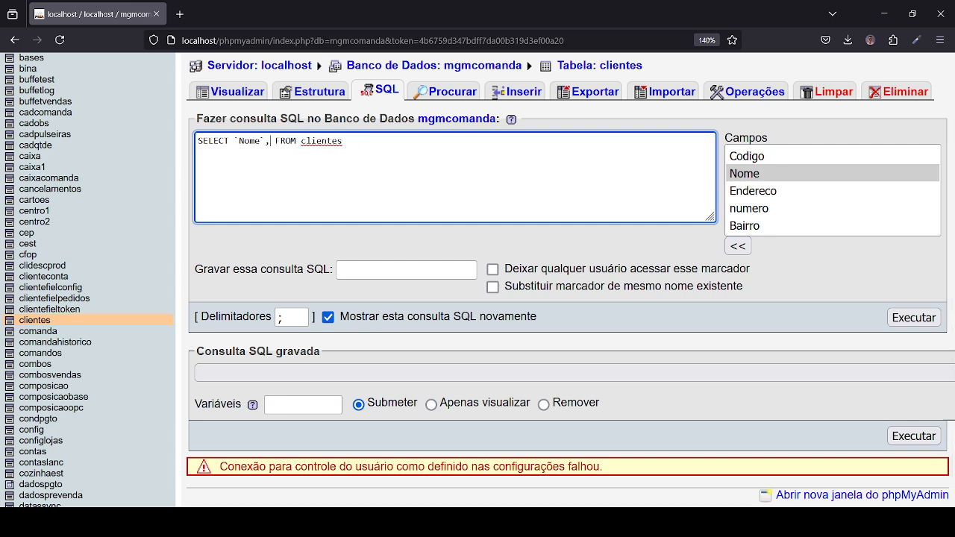
# - Add Endereco as a second column after Nome, separated by a comma, giving SELECT `Nome`, `Endereco` FROM clientes
pyautogui.write(',')
pyautogui.click(776, 192)
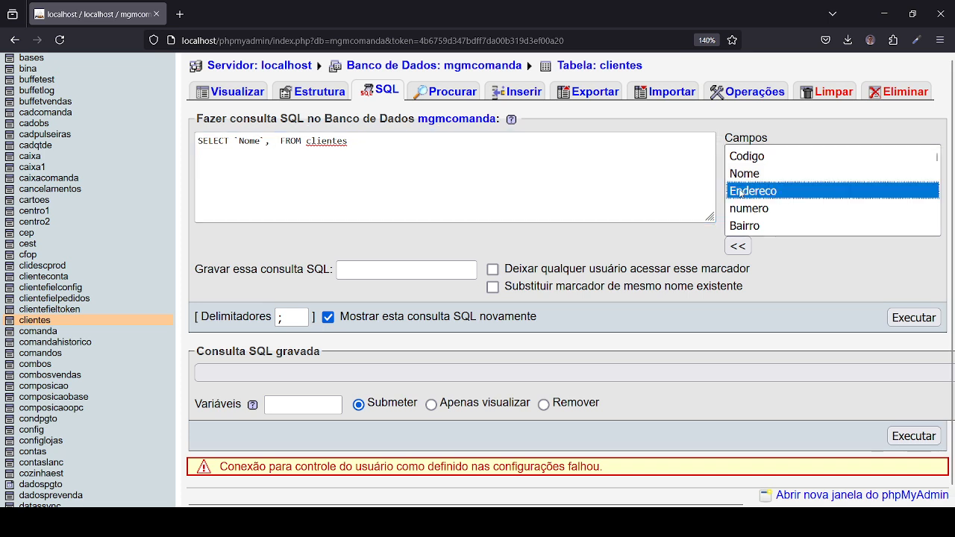
pyautogui.click(737, 246)
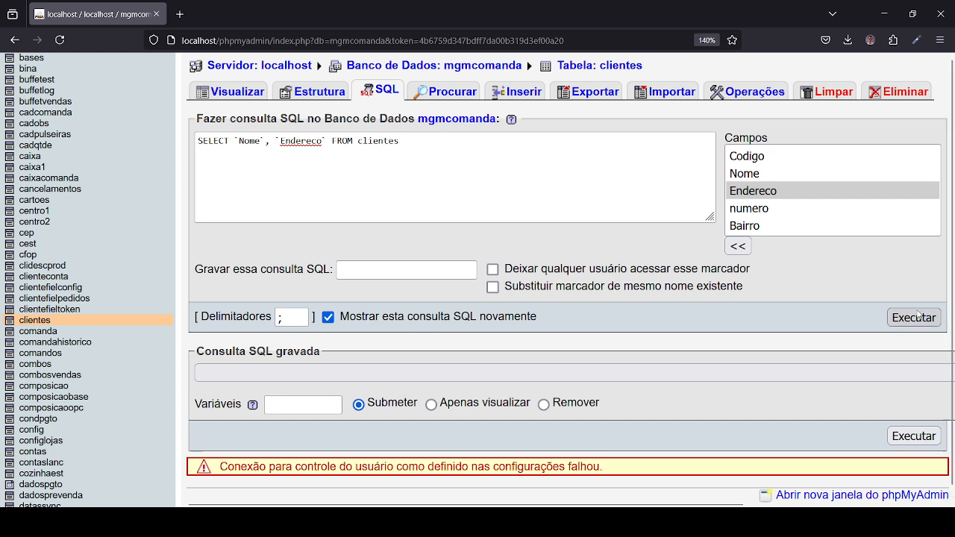
# - Copy the whole query text, run the query and look through the returned Nome and Endereco rows
pyautogui.tripleClick(433, 158)
pyautogui.hotkey('ctrl', 'c')
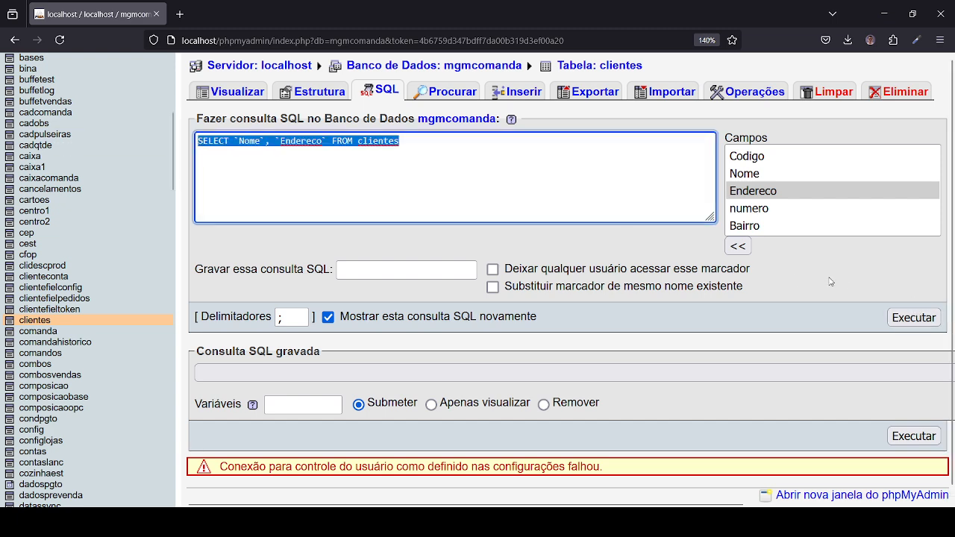
pyautogui.click(917, 318)
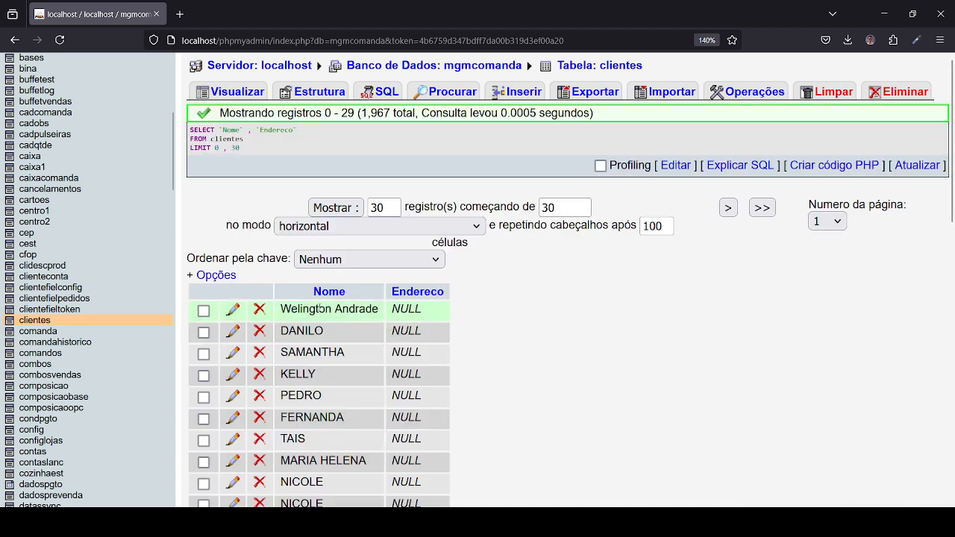
pyautogui.scroll(-8, 375, 210)
pyautogui.scroll(10, 375, 210)
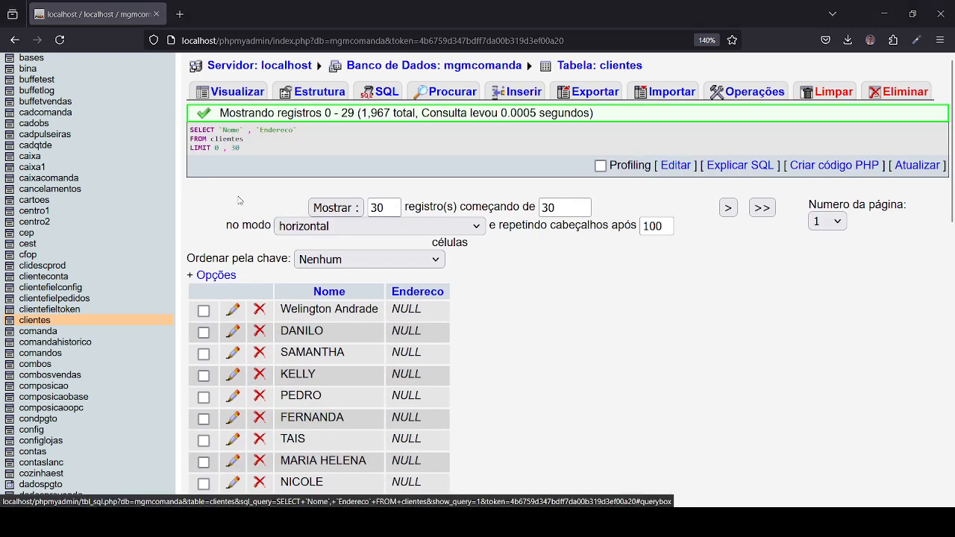
# - Open the SQL query editor for clientes and replace the default query with the copied statement
pyautogui.click(380, 91)
pyautogui.click(312, 174)
pyautogui.hotkey('ctrl', 'v')
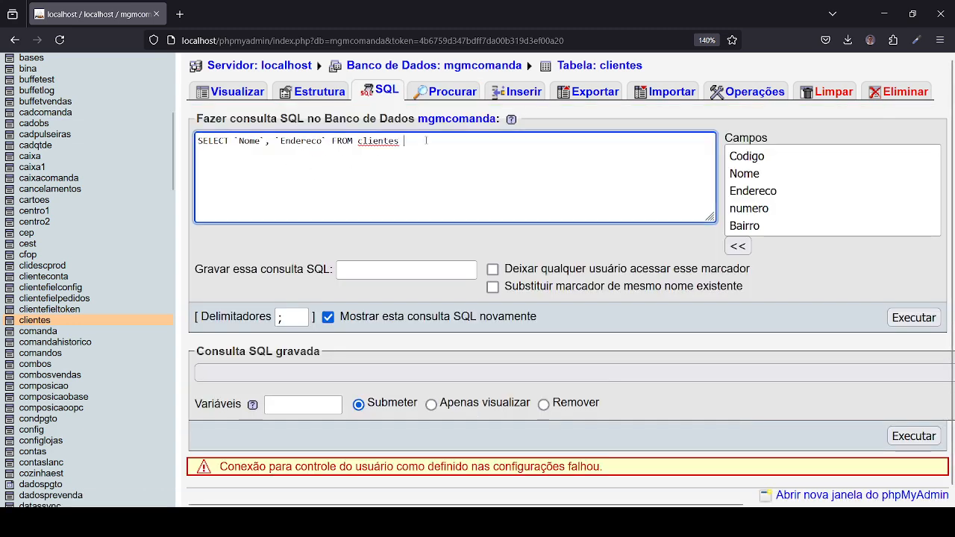
# - Append the keyword WHERE in capital letters after clientes at the end of the query
pyautogui.press('Tab')
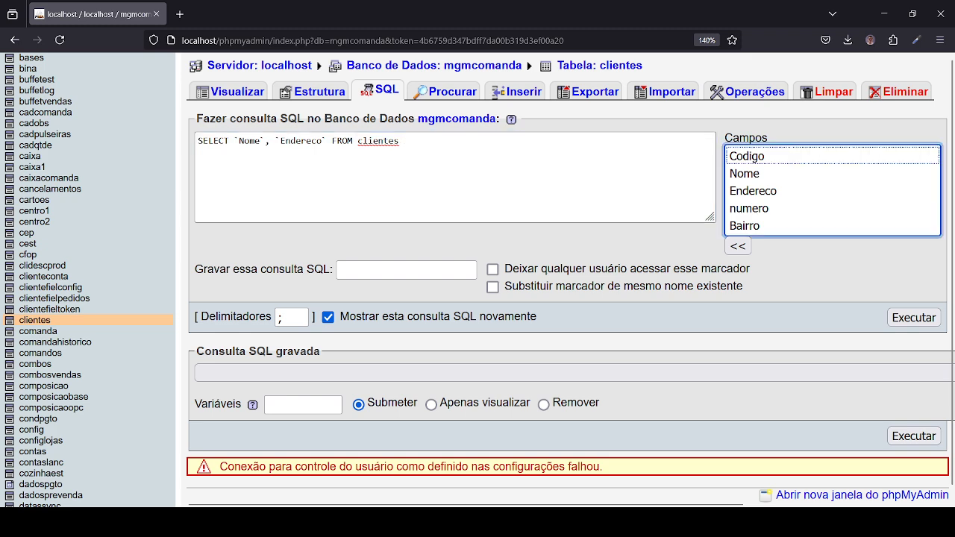
pyautogui.click(443, 148)
pyautogui.write('wher')
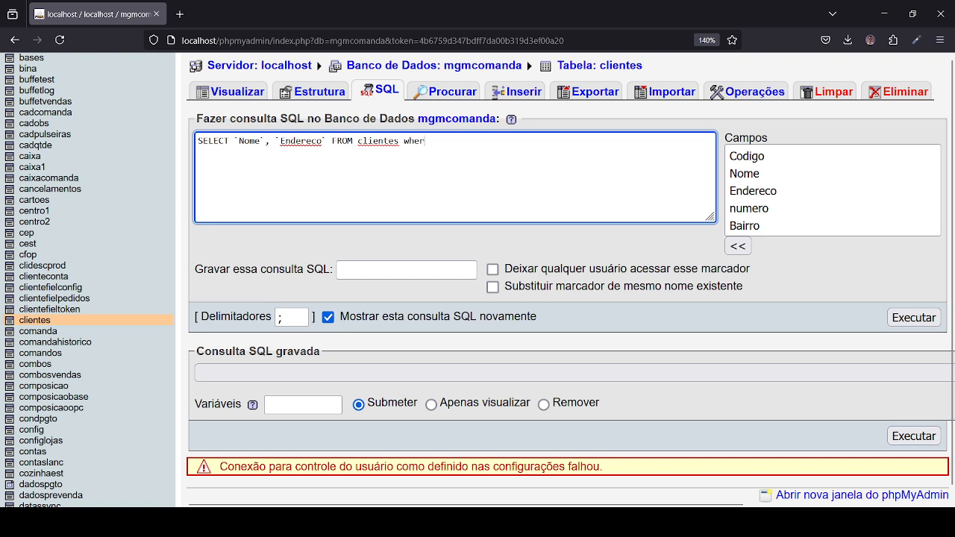
pyautogui.write('e')
pyautogui.press('BackSpace')
pyautogui.press('BackSpace')
pyautogui.press('BackSpace')
pyautogui.press('BackSpace')
pyautogui.press('BackSpace')
pyautogui.write('WHE')
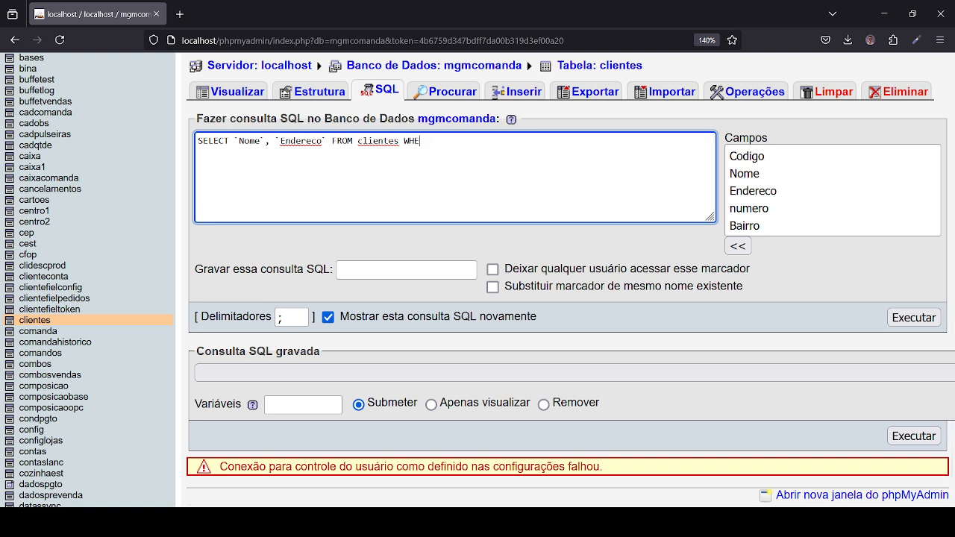
pyautogui.write('RE')
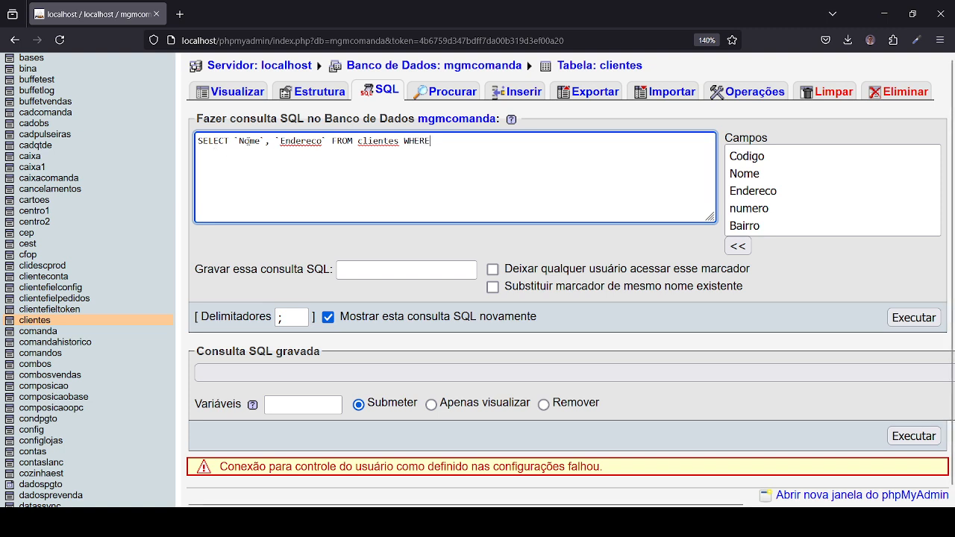
# - Insert the Nome field after WHERE and set it equal to the customer's first name in single quotes
pyautogui.doubleClick(249, 140)
pyautogui.click(475, 143)
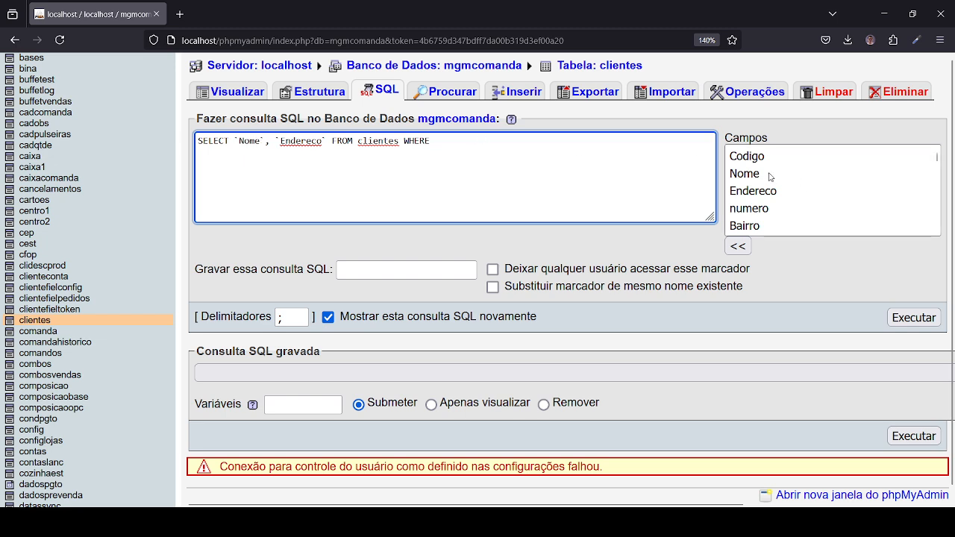
pyautogui.click(799, 175)
pyautogui.click(738, 249)
pyautogui.click(523, 145)
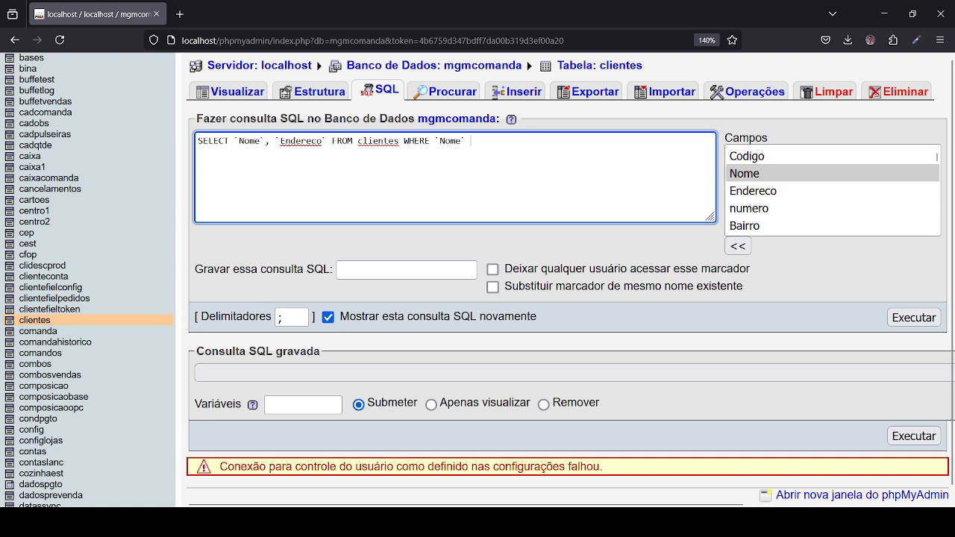
pyautogui.write("= 'PEDRO")
# - Remove the backquotes around Nome and Endereco in the column list and around Nome in the WHERE condition
pyautogui.click(264, 141)
pyautogui.press('BackSpace')
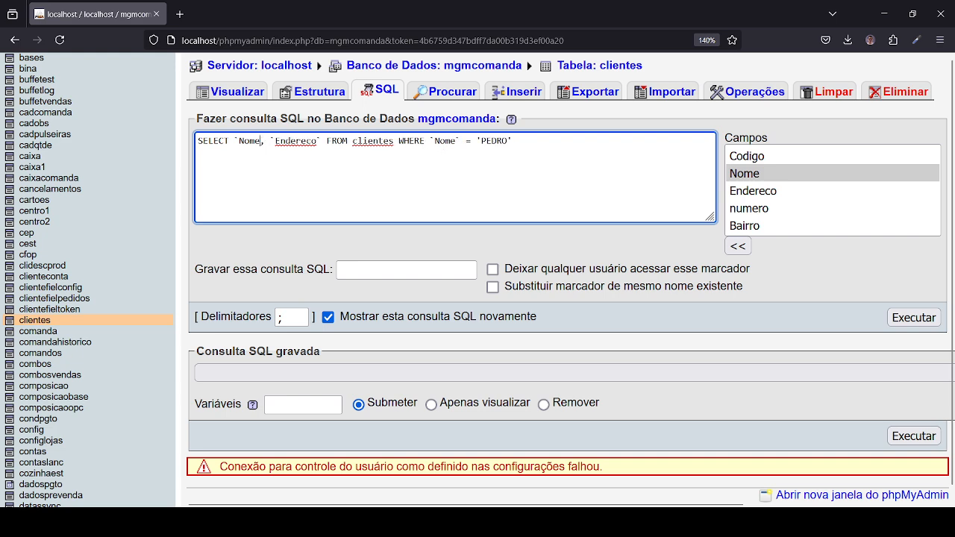
pyautogui.click(237, 141)
pyautogui.press('BackSpace')
pyautogui.click(271, 141)
pyautogui.press('BackSpace')
pyautogui.click(311, 141)
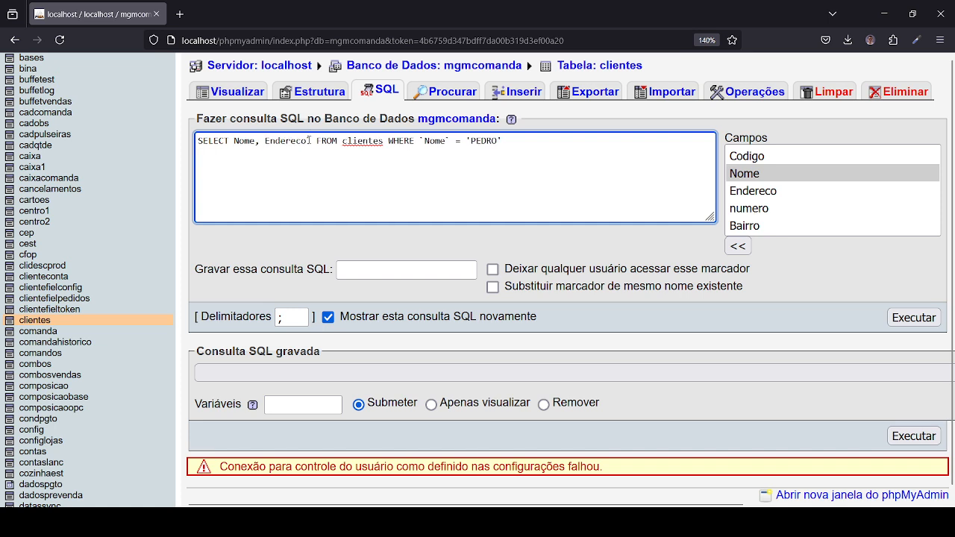
pyautogui.press('BackSpace')
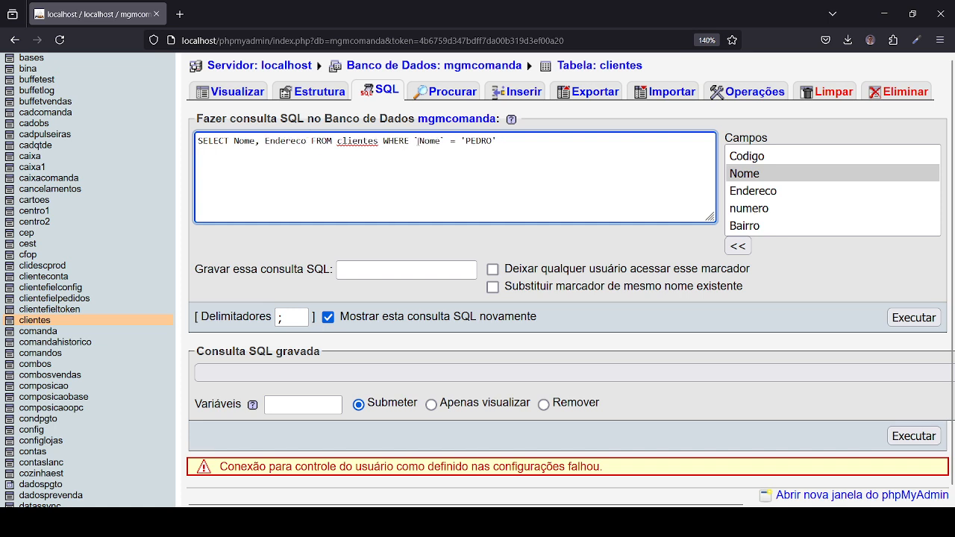
pyautogui.click(446, 141)
pyautogui.press('BackSpace')
pyautogui.click(420, 140)
pyautogui.press('BackSpace')
# - Copy the complete query including its WHERE condition and run it
pyautogui.moveTo(487, 141); pyautogui.dragTo(196, 141)
pyautogui.hotkey('ctrl', 'c')
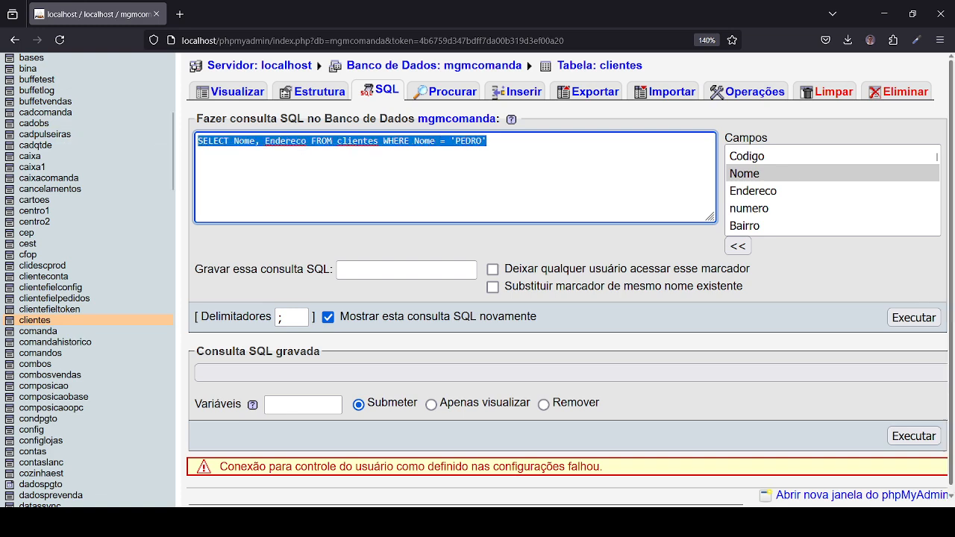
pyautogui.click(913, 317)
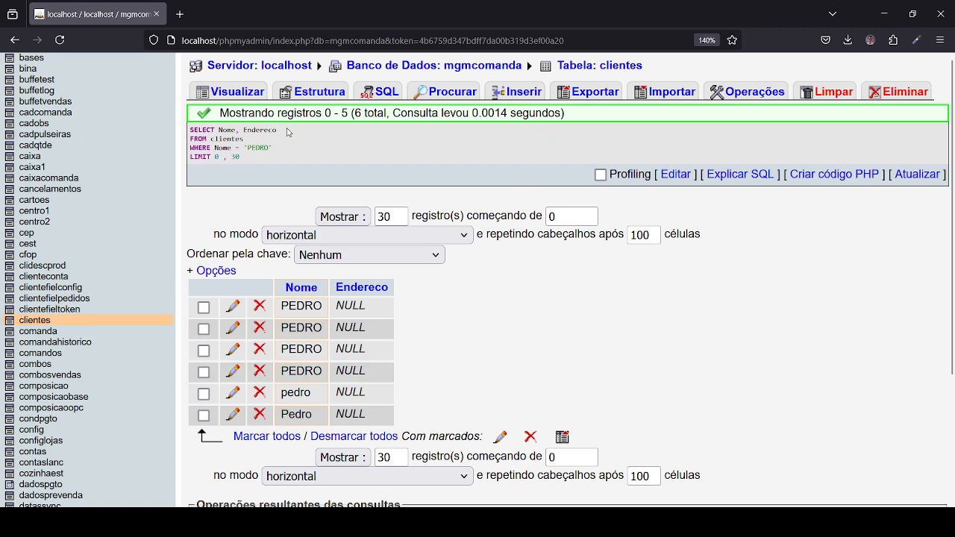
# - Replace the default query in the clientes SQL editor with the copied one and place the insertion point before Nome after SELECT
pyautogui.click(317, 97)
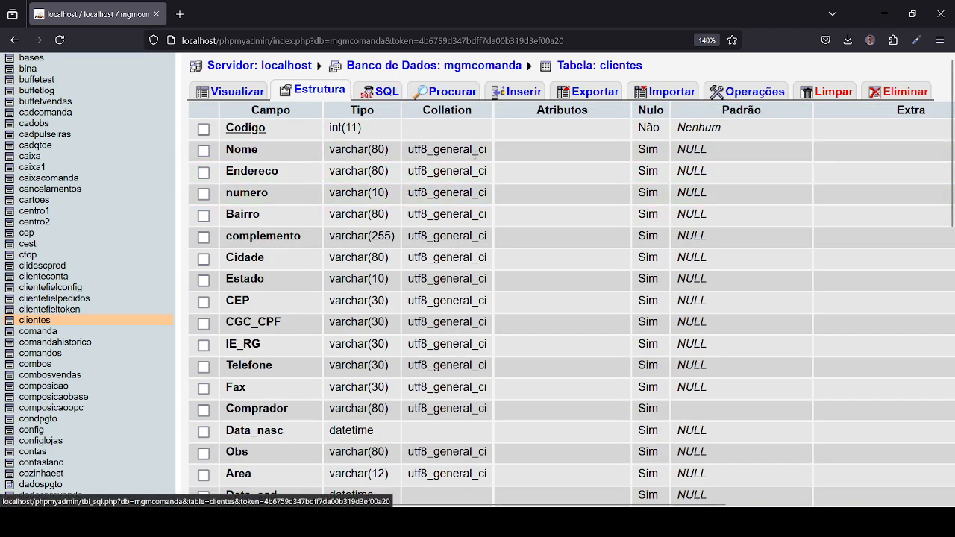
pyautogui.click(382, 91)
pyautogui.hotkey('ctrl', 'a')
pyautogui.hotkey('ctrl', 'v')
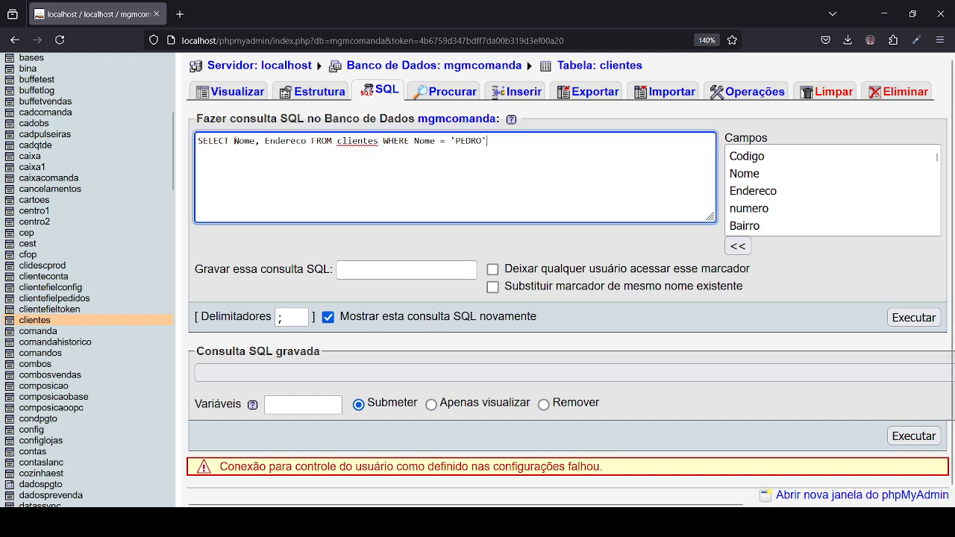
pyautogui.click(234, 141)
pyautogui.write('ID,')
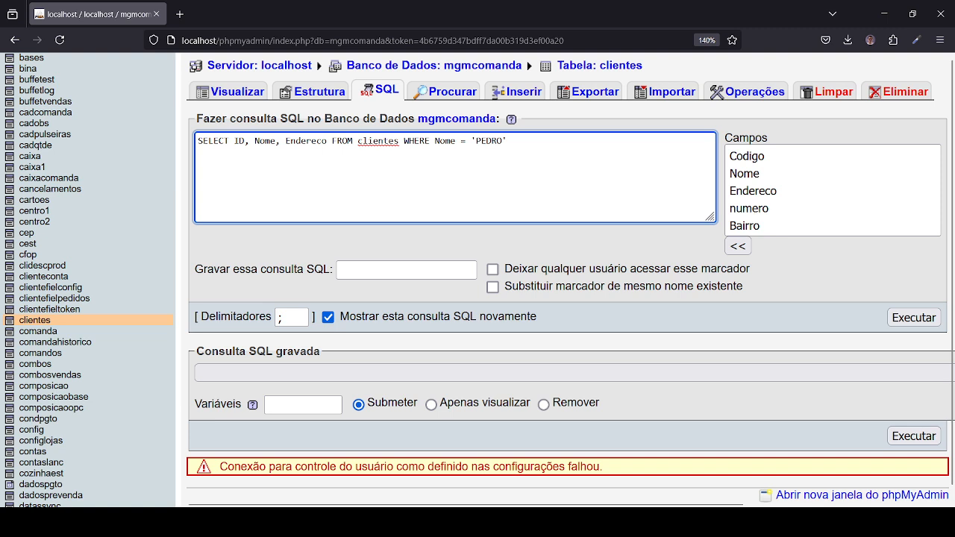
pyautogui.press('BackSpace')
pyautogui.press('BackSpace')
pyautogui.press('BackSpace')
pyautogui.press('BackSpace')
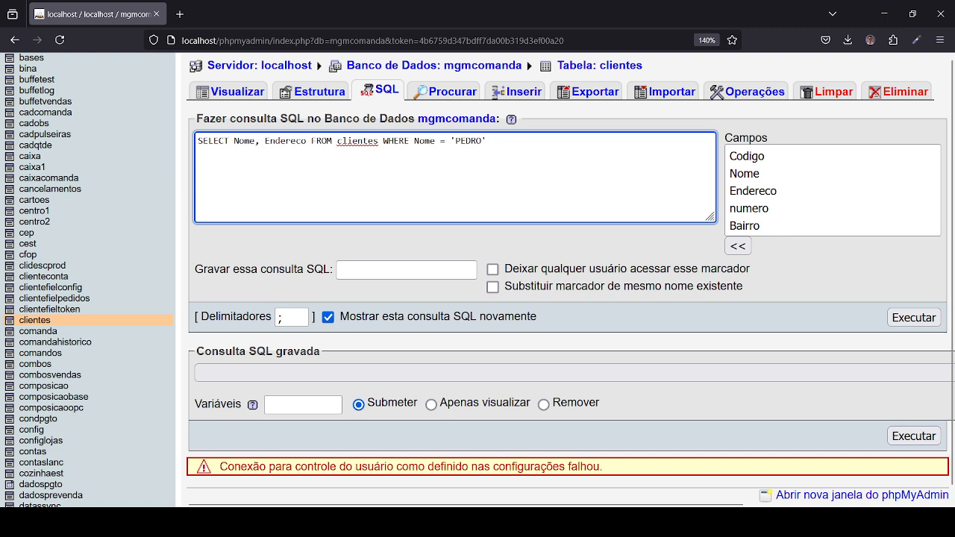
# - Insert the Codigo field before Nome, without backquotes and followed by a comma, and run the query
pyautogui.click(732, 162)
pyautogui.click(737, 246)
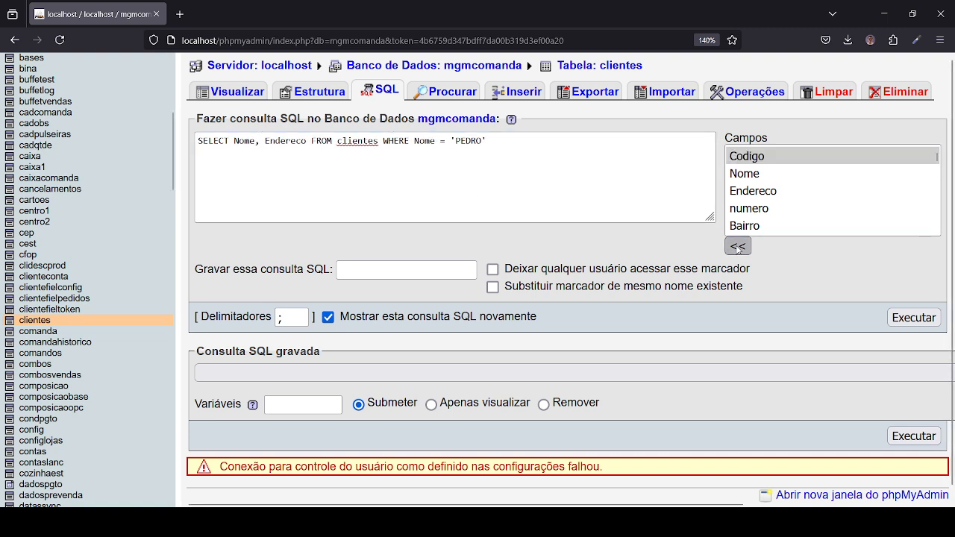
pyautogui.click(273, 140)
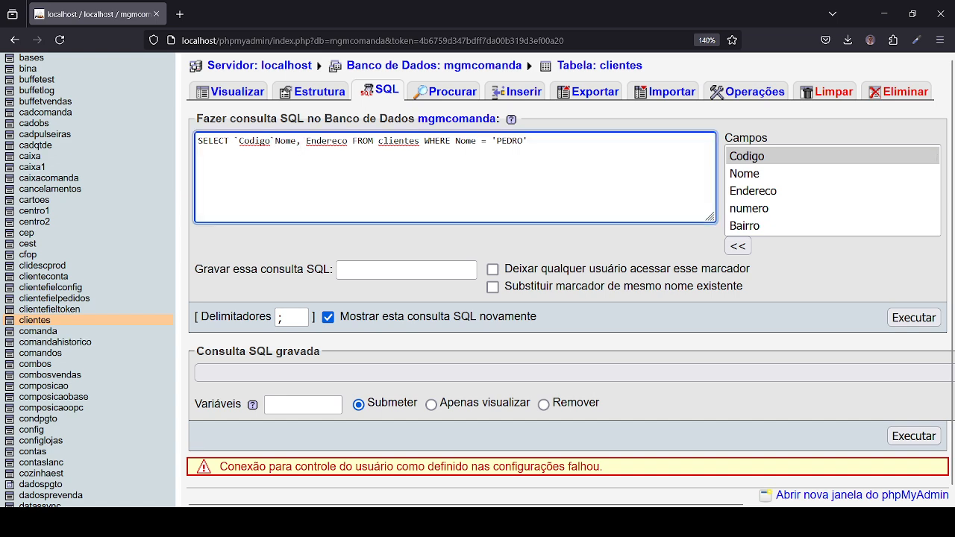
pyautogui.press('BackSpace')
pyautogui.write(',')
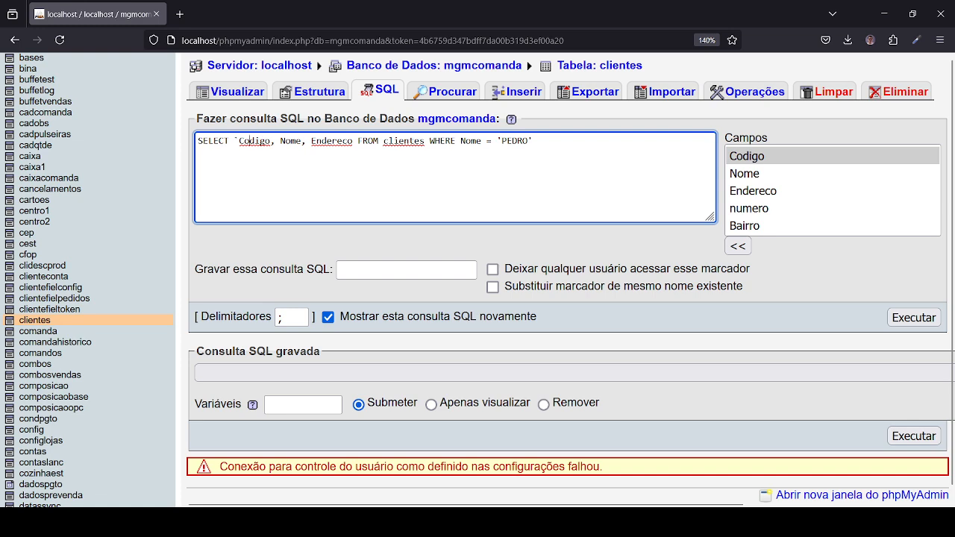
pyautogui.click(239, 140)
pyautogui.press('BackSpace')
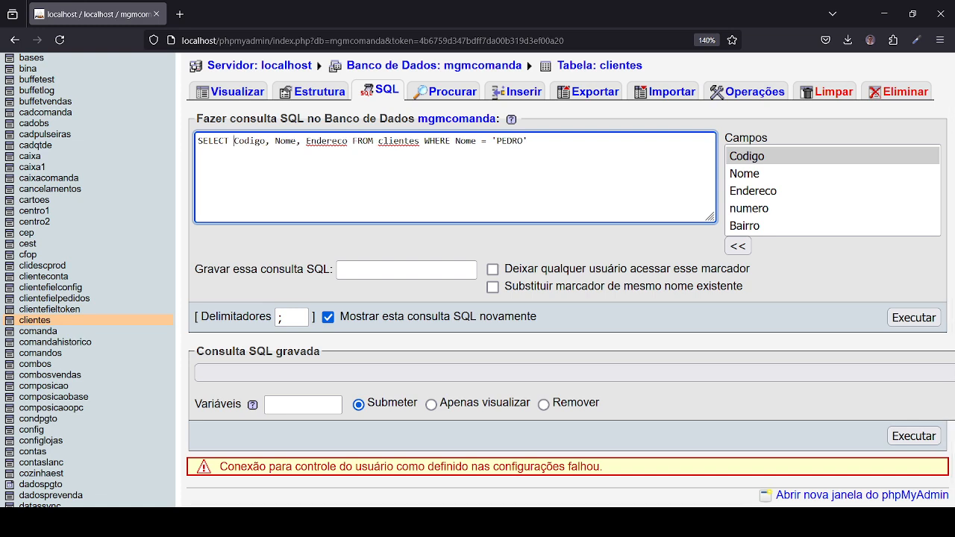
pyautogui.click(910, 316)
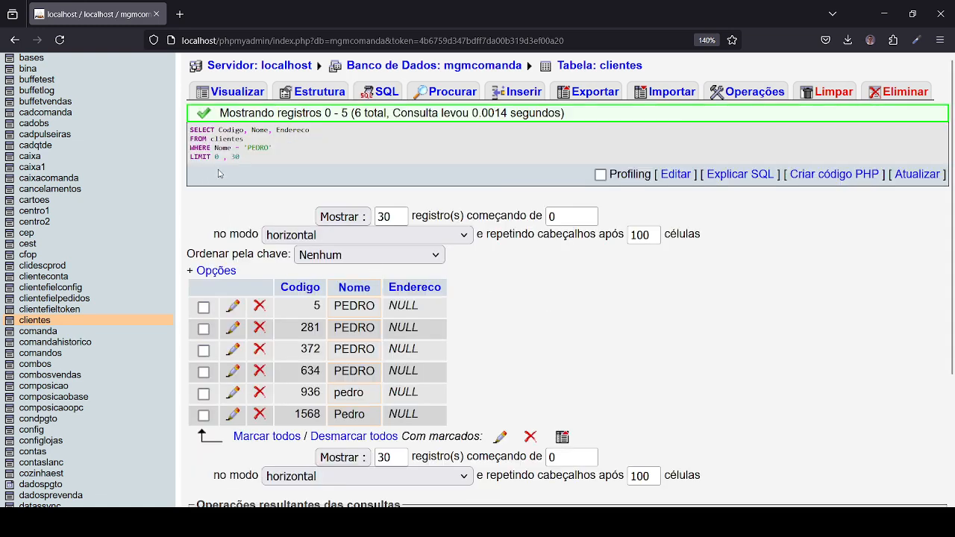
# - Copy the executed statement without its LIMIT clause and paste it over the default query in the SQL editor
pyautogui.moveTo(273, 148); pyautogui.dragTo(187, 134)
pyautogui.hotkey('ctrl', 'c')
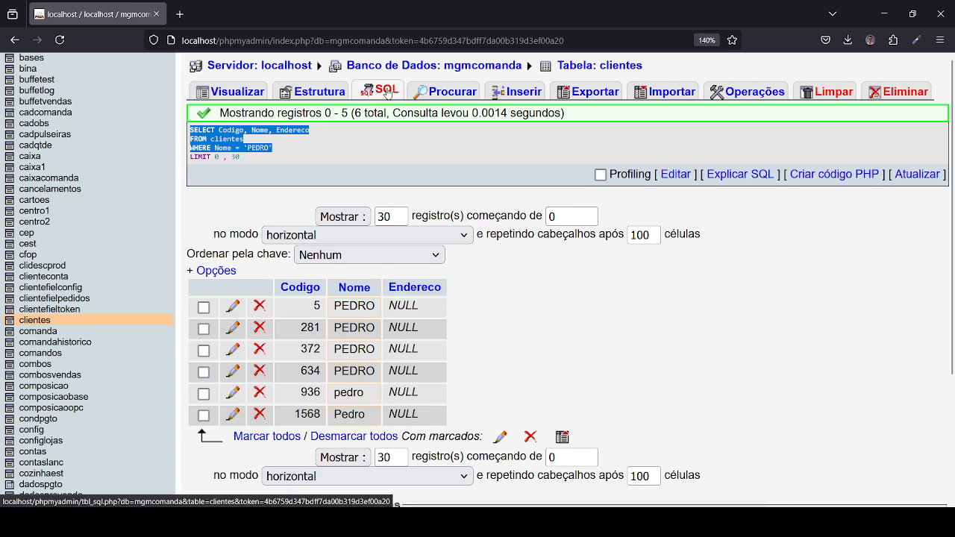
pyautogui.click(384, 91)
pyautogui.click(418, 164)
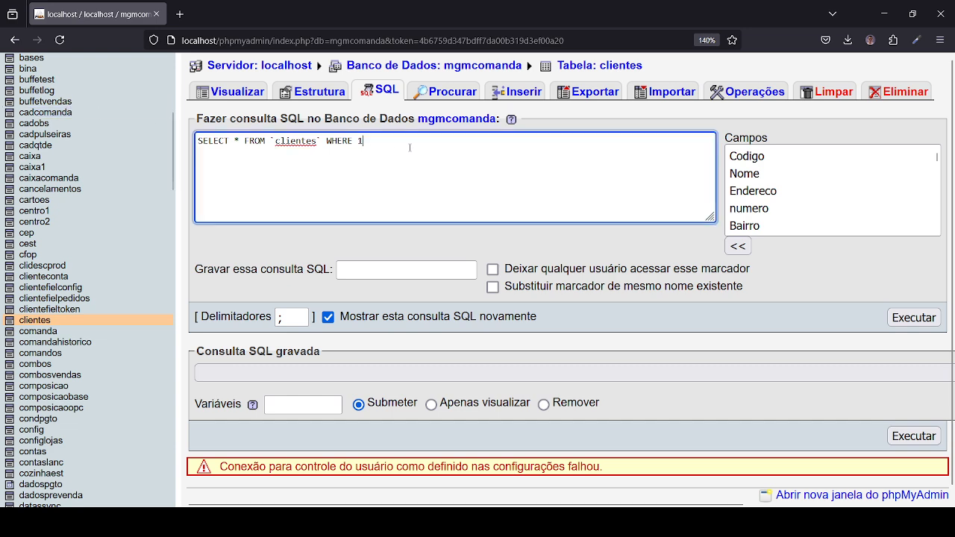
pyautogui.hotkey('ctrl', 'a')
pyautogui.hotkey('ctrl', 'v')
# - Join the SELECT, FROM and WHERE lines of the pasted query into a single line
pyautogui.click(355, 146)
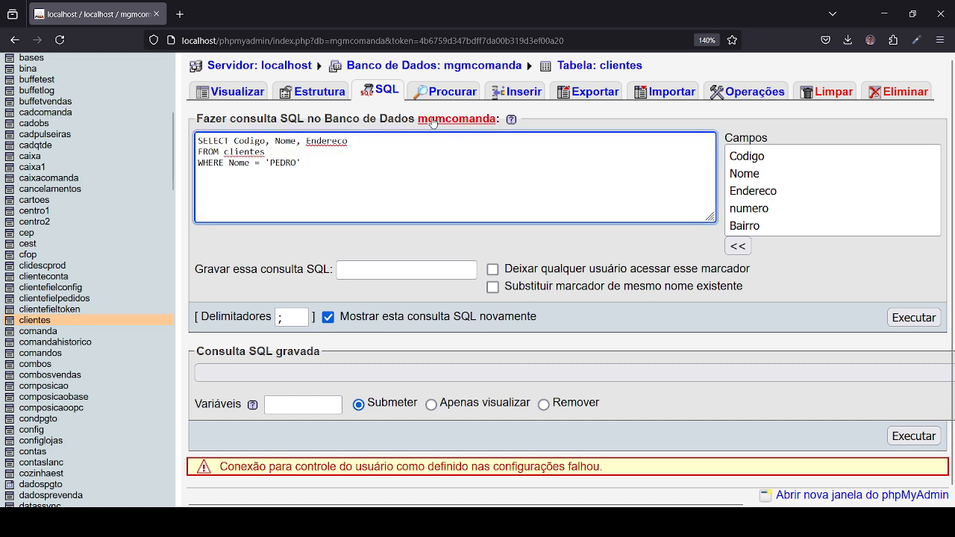
pyautogui.press('Delete')
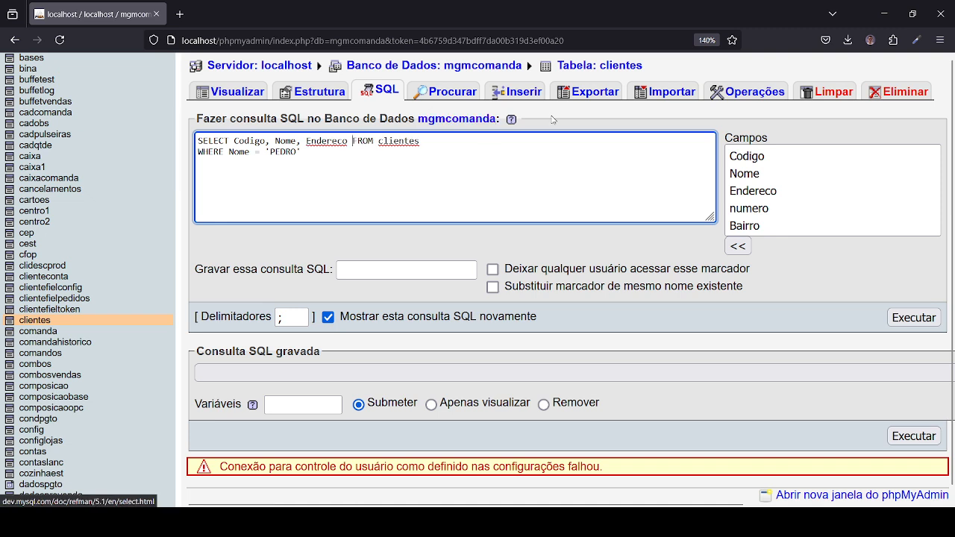
pyautogui.click(481, 136)
pyautogui.press('Delete')
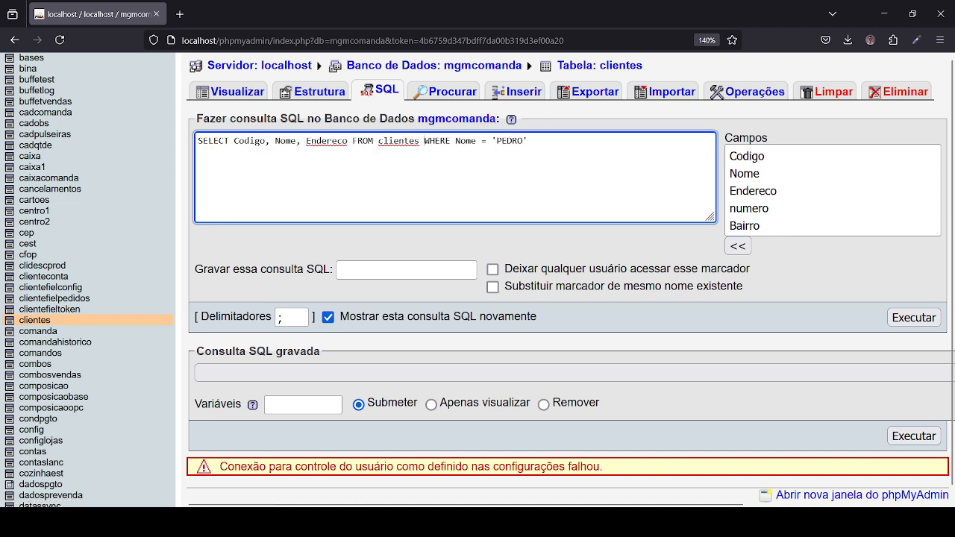
pyautogui.moveTo(346, 140); pyautogui.dragTo(231, 140)
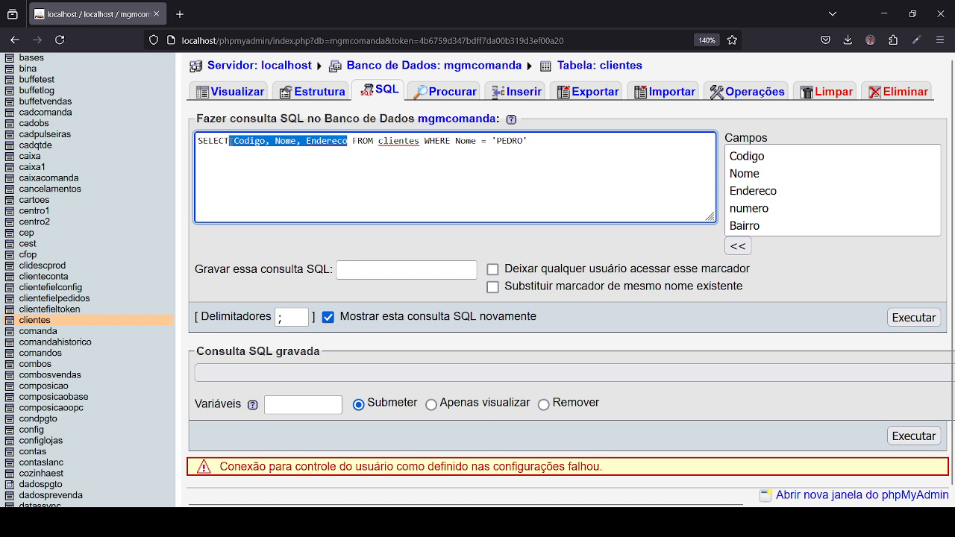
pyautogui.doubleClick(403, 141)
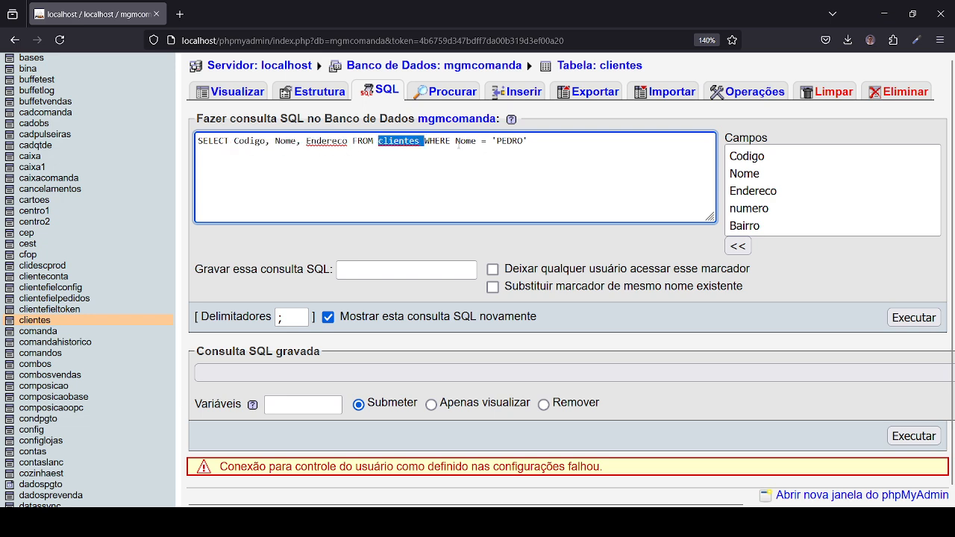
pyautogui.doubleClick(438, 141)
pyautogui.press('Right')
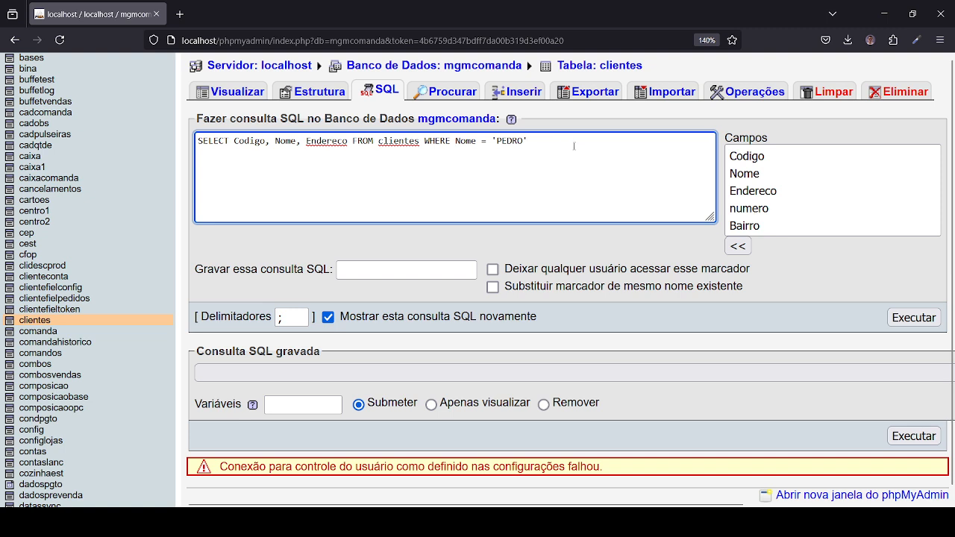
# - Replace the equals operator in the WHERE condition on Nome with the not-equal operator <>
pyautogui.moveTo(486, 140); pyautogui.dragTo(480, 140)
pyautogui.write('!=')
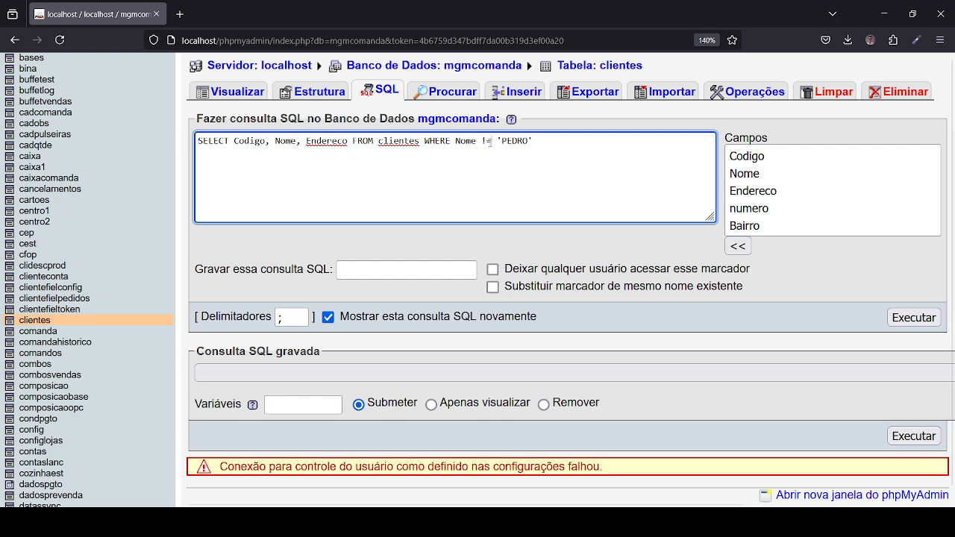
pyautogui.press('BackSpace')
pyautogui.press('BackSpace')
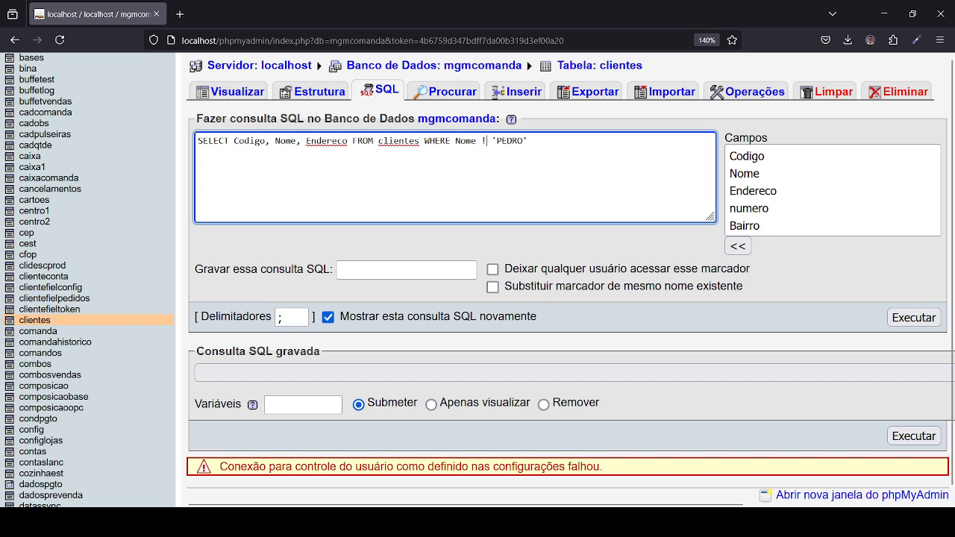
pyautogui.write('<>')
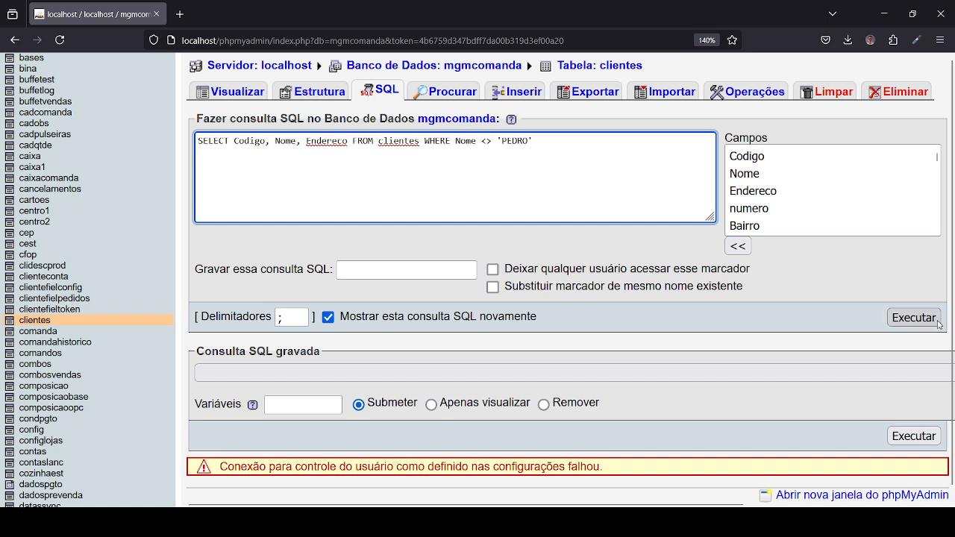
# - Copy the not-equal query, run it, and put it back in the SQL editor
pyautogui.moveTo(560, 140); pyautogui.dragTo(144, 108)
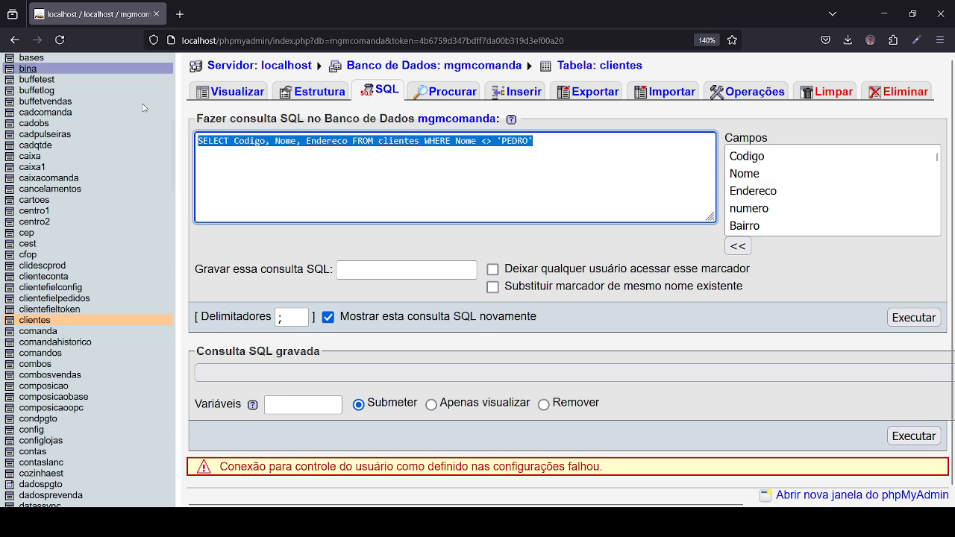
pyautogui.click(913, 317)
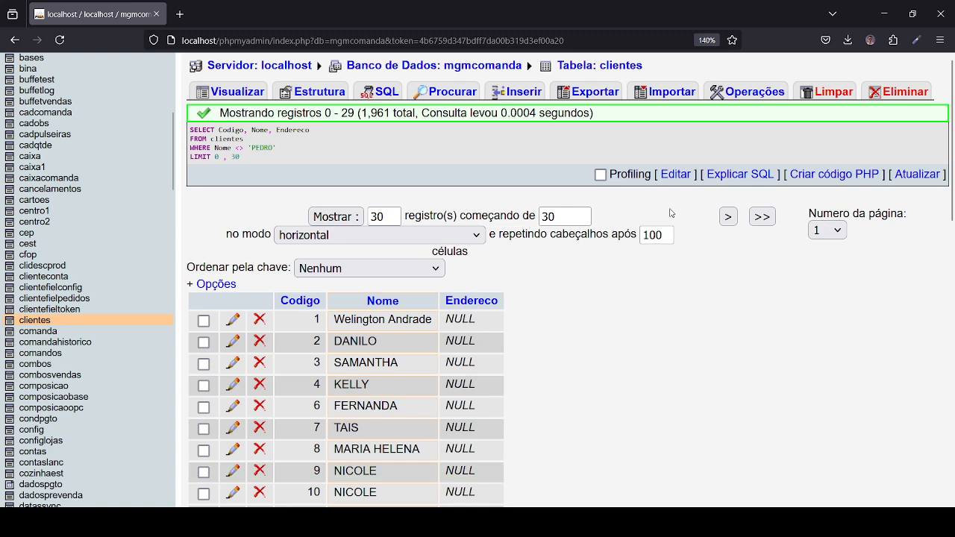
pyautogui.click(381, 91)
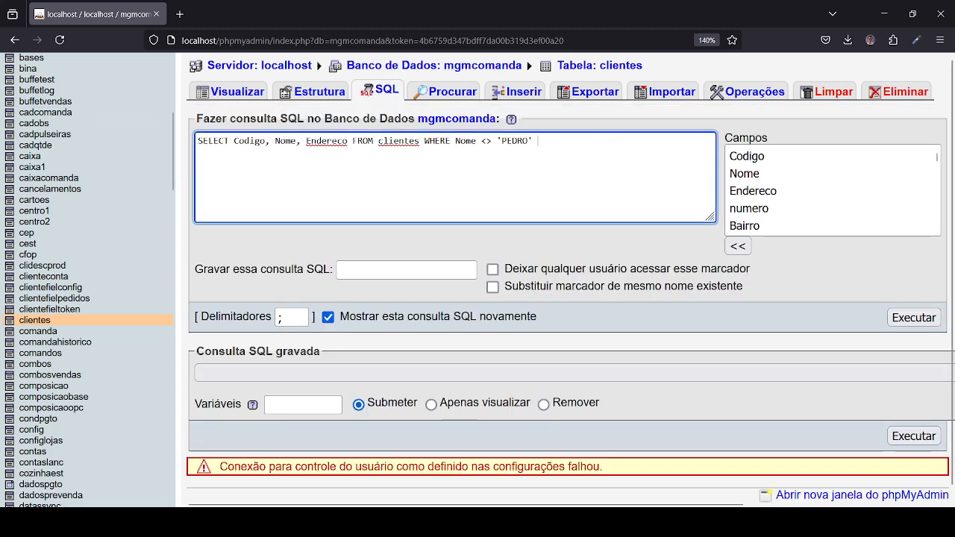
# - Extend the WHERE clause with a second condition, and Nome LIKE 'A%'
pyautogui.write('and')
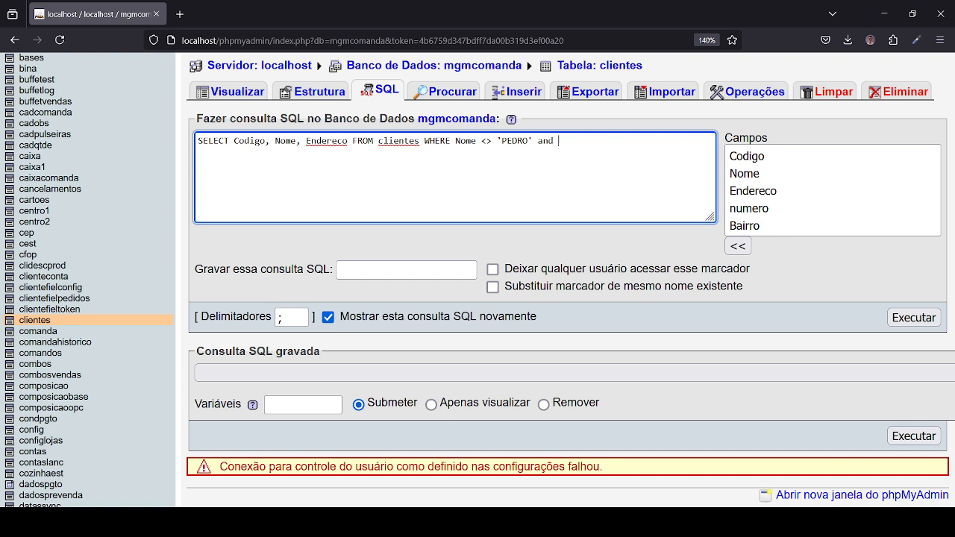
pyautogui.write(" Nome LIKE 'A% '%%")
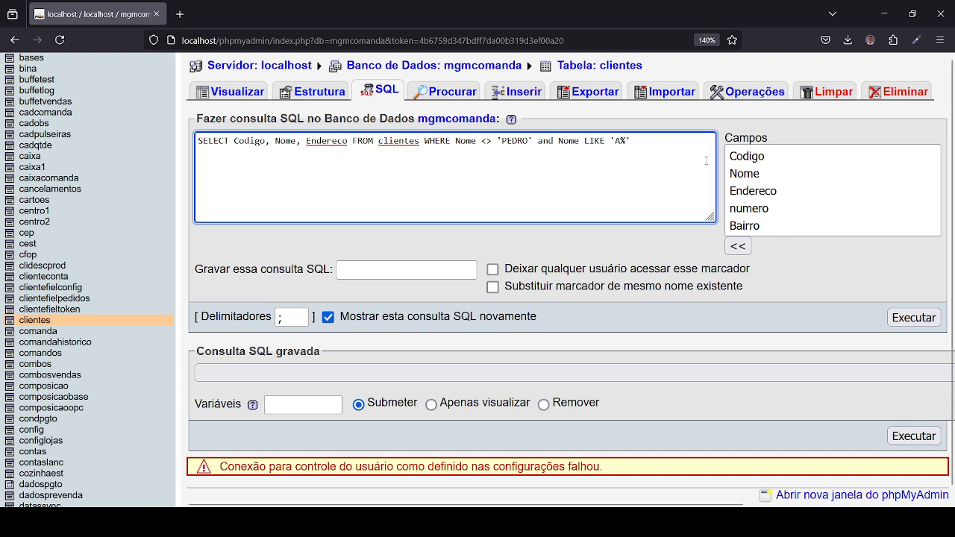
pyautogui.moveTo(619, 140); pyautogui.dragTo(627, 140)
pyautogui.click(625, 140)
pyautogui.write("'")
pyautogui.moveTo(558, 141); pyautogui.dragTo(579, 141)
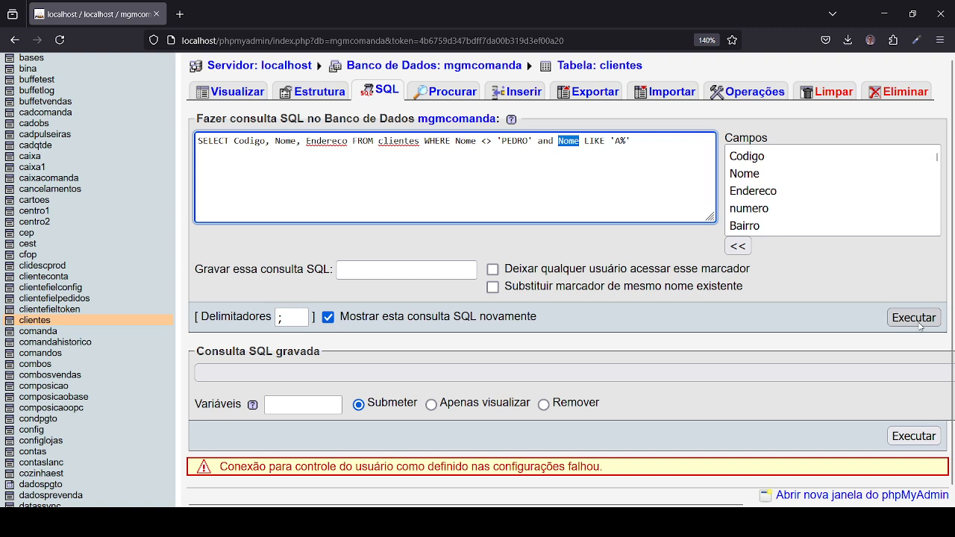
# - Copy the complete query, run it, and look through the returned records
pyautogui.hotkey('ctrl', 'a')
pyautogui.hotkey('ctrl', 'c')
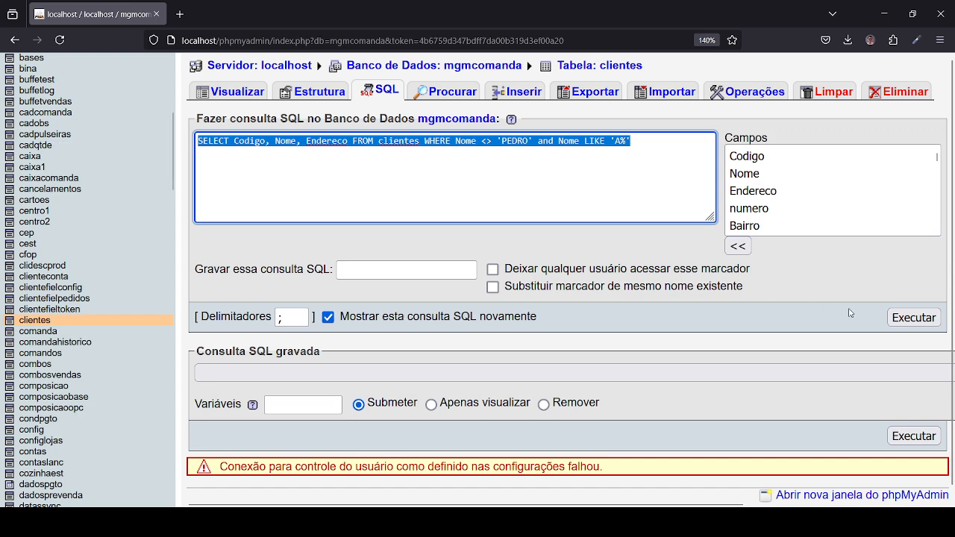
pyautogui.click(900, 321)
pyautogui.scroll(-5, 359, 239)
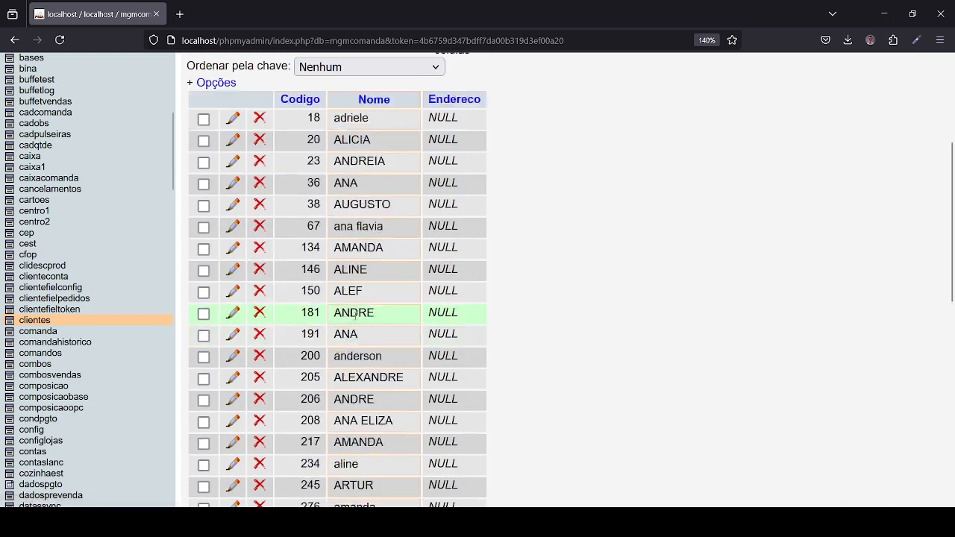
pyautogui.scroll(-3, 358, 239)
pyautogui.scroll(7, 359, 242)
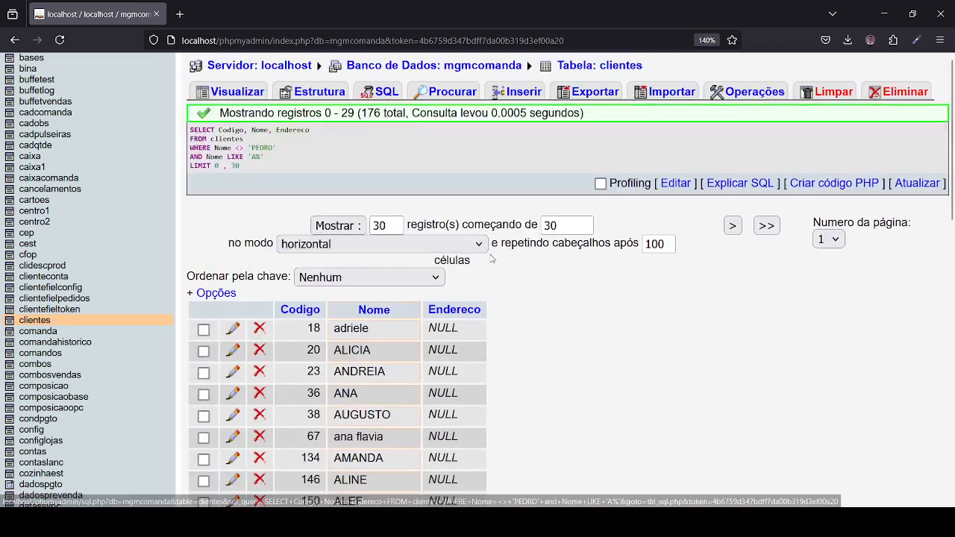
# - Replace the default query in the SQL editor with the copied statement and review its SELECT and WHERE parts
pyautogui.click(380, 90)
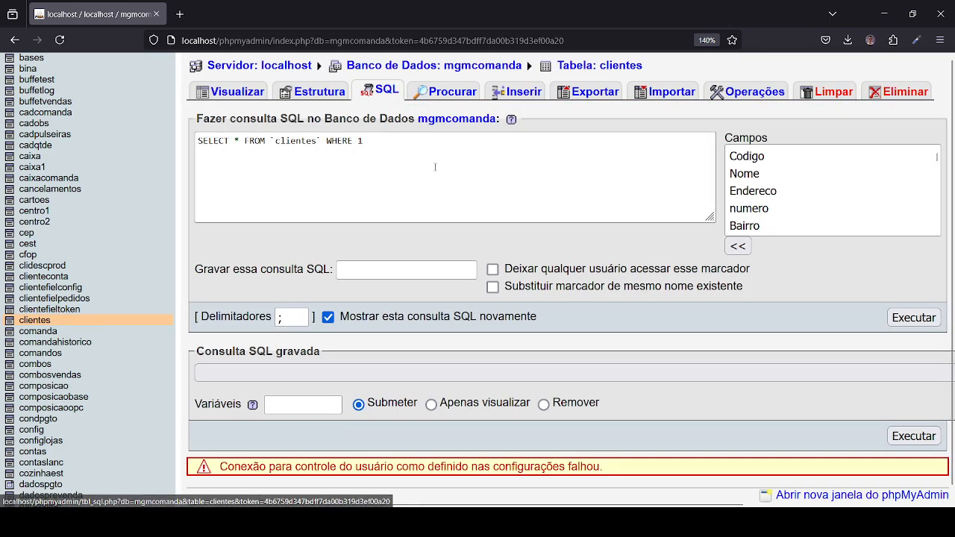
pyautogui.hotkey('ctrl', 'a')
pyautogui.hotkey('ctrl', 'v')
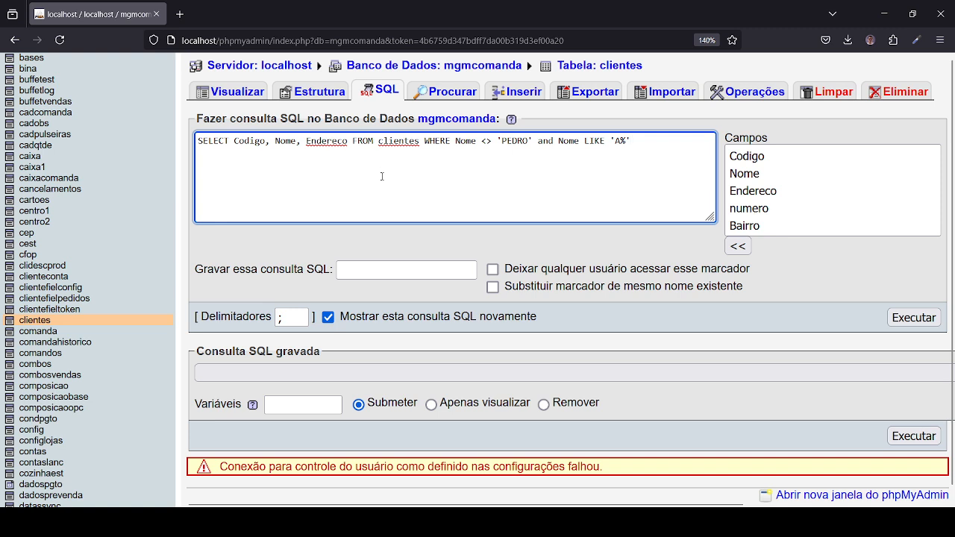
pyautogui.moveTo(425, 140); pyautogui.dragTo(690, 136)
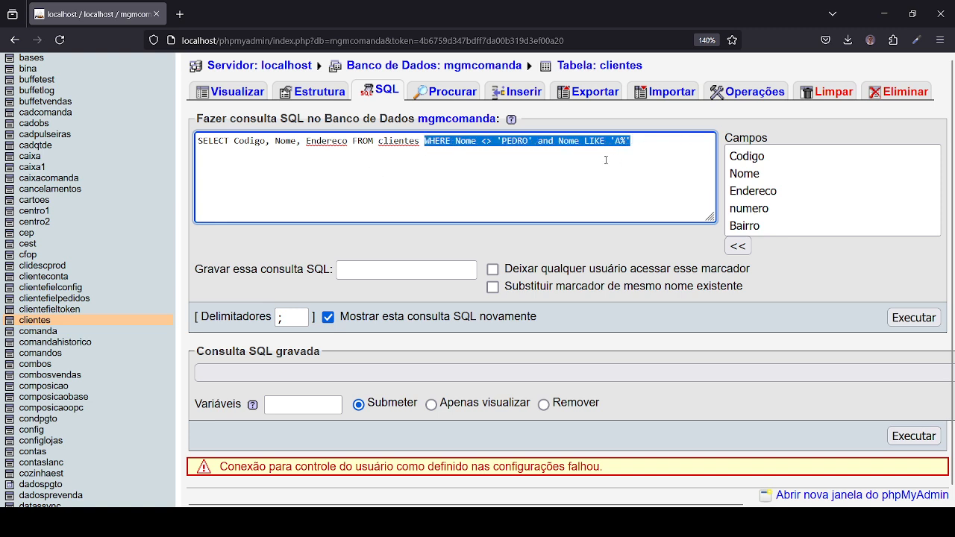
pyautogui.click(511, 150)
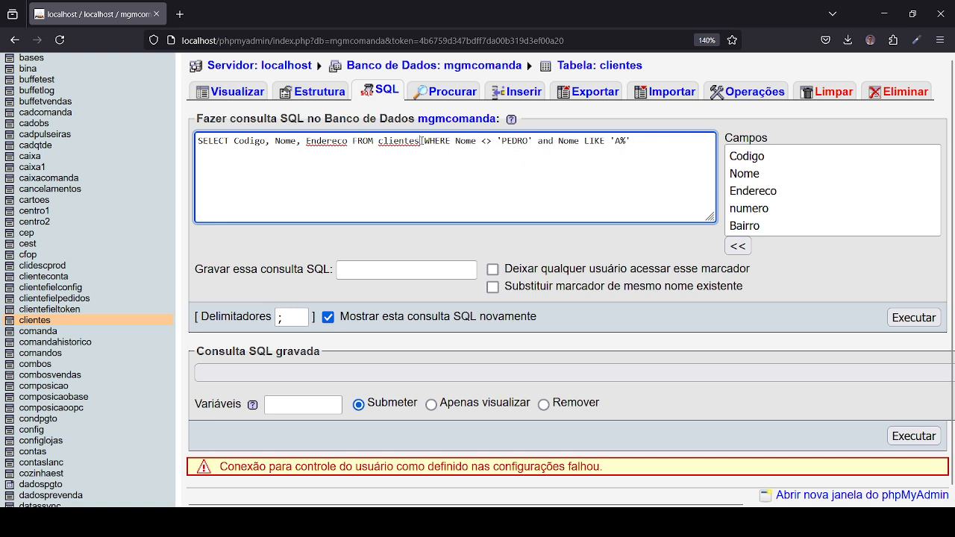
pyautogui.moveTo(421, 140); pyautogui.dragTo(197, 141)
pyautogui.click(489, 149)
# - Remove the LIKE condition from the WHERE clause and change the remaining Nome operator from <> to =
pyautogui.moveTo(536, 140); pyautogui.dragTo(640, 140)
pyautogui.press('BackSpace')
pyautogui.press('BackSpace')
pyautogui.press('BackSpace')
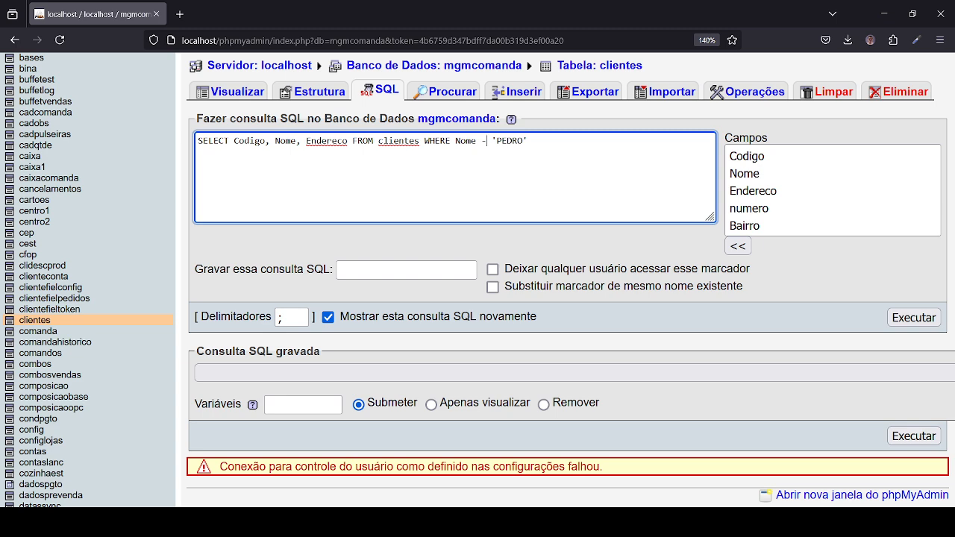
pyautogui.press('BackSpace')
pyautogui.write("= 'PEDRO' AND OR")
# - Complete the WHERE clause with the additional condition AND Codigo = 5, spaced around the equals sign
pyautogui.press('BackSpace')
pyautogui.press('BackSpace')
pyautogui.press('BackSpace')
pyautogui.press('BackSpace')
pyautogui.press('BackSpace')
pyautogui.press('BackSpace')
pyautogui.write('AND')
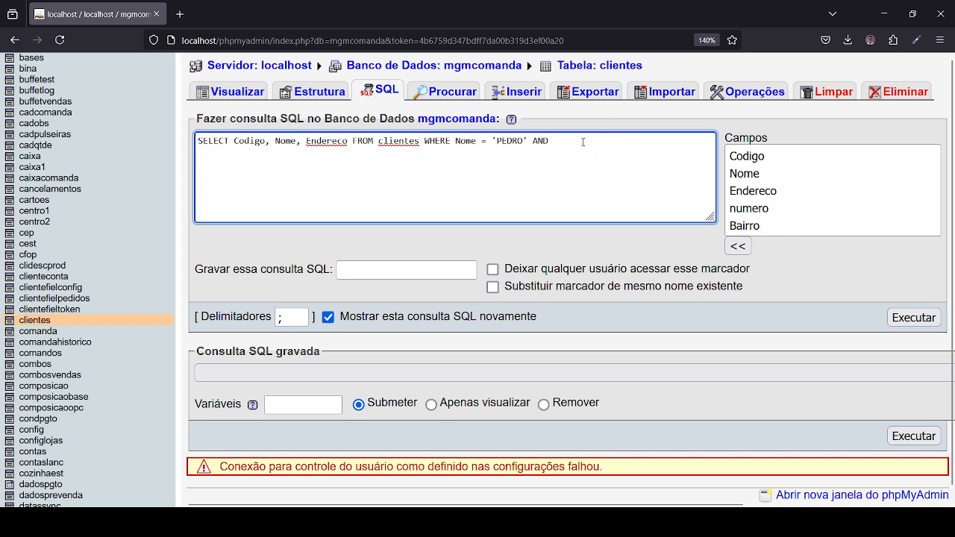
pyautogui.write(' Codigo = ')
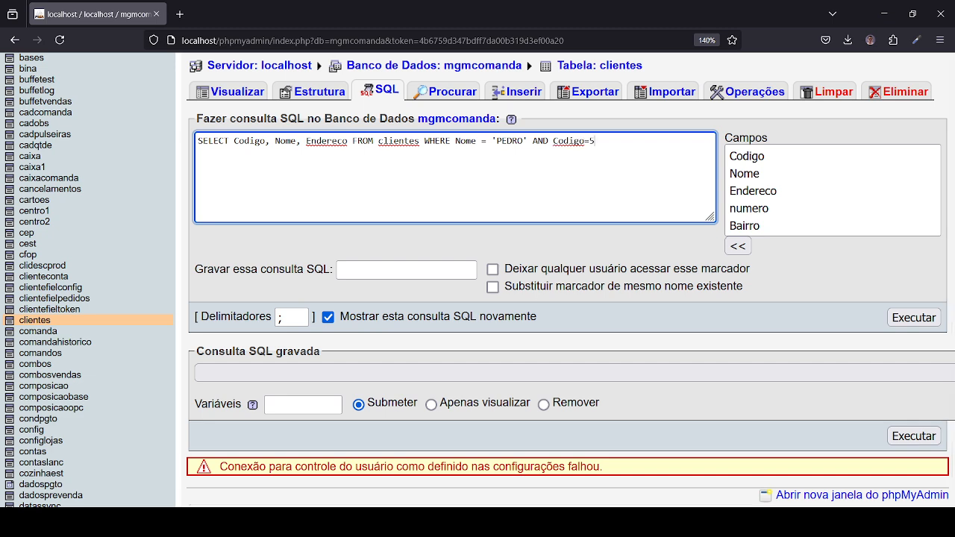
pyautogui.write('5')
pyautogui.press('Left')
pyautogui.press('Left')
pyautogui.press('Right')
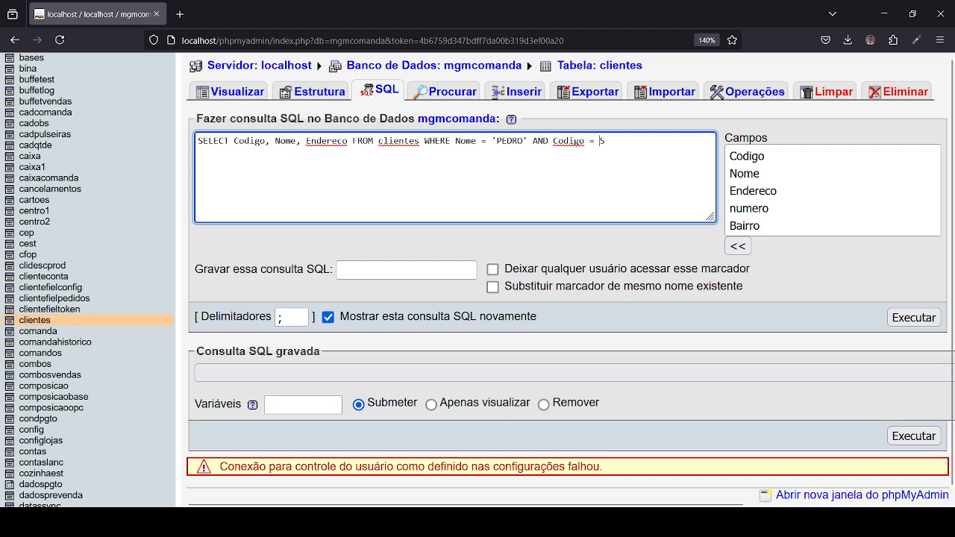
# - Examine the AND operator, the two WHERE conditions it joins, and the SELECT part of the query
pyautogui.doubleClick(542, 141)
pyautogui.moveTo(549, 141); pyautogui.dragTo(533, 141)
pyautogui.click(623, 138)
pyautogui.doubleClick(545, 141)
pyautogui.click(543, 141)
pyautogui.click(596, 158)
pyautogui.moveTo(456, 141); pyautogui.dragTo(611, 131)
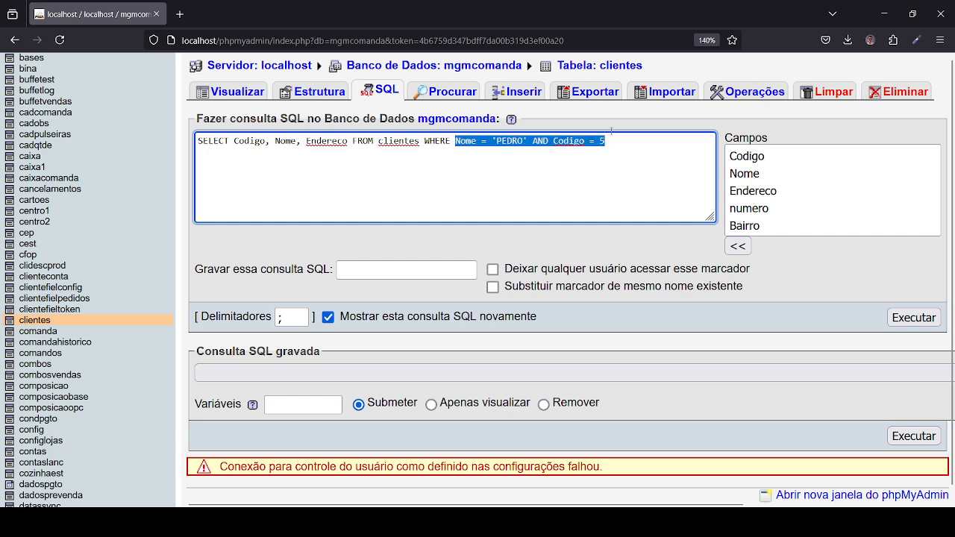
pyautogui.click(611, 148)
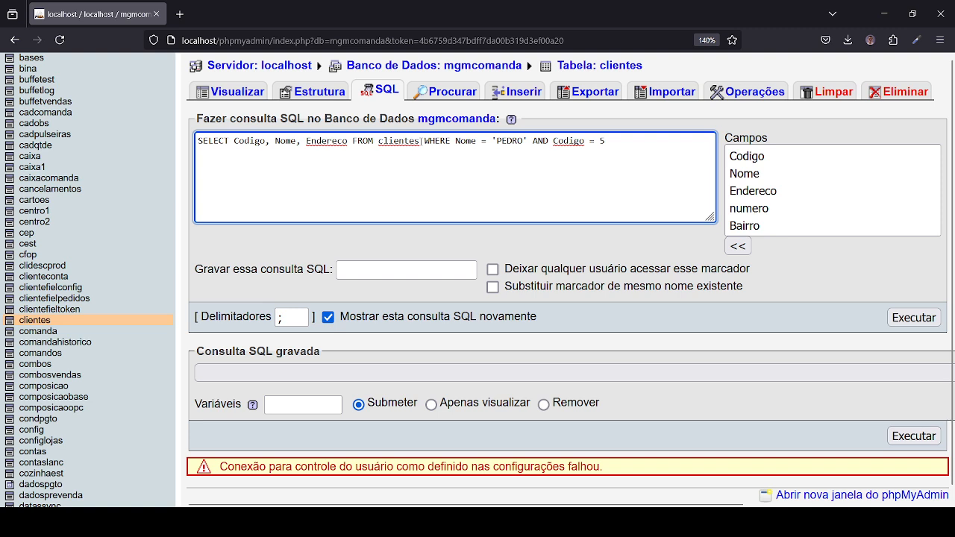
pyautogui.moveTo(372, 141); pyautogui.dragTo(187, 141)
pyautogui.click(332, 140)
# - Replace SELECT and its column list with DELETE, without an asterisk, keeping the FROM and WHERE clauses
pyautogui.moveTo(348, 140); pyautogui.dragTo(193, 140)
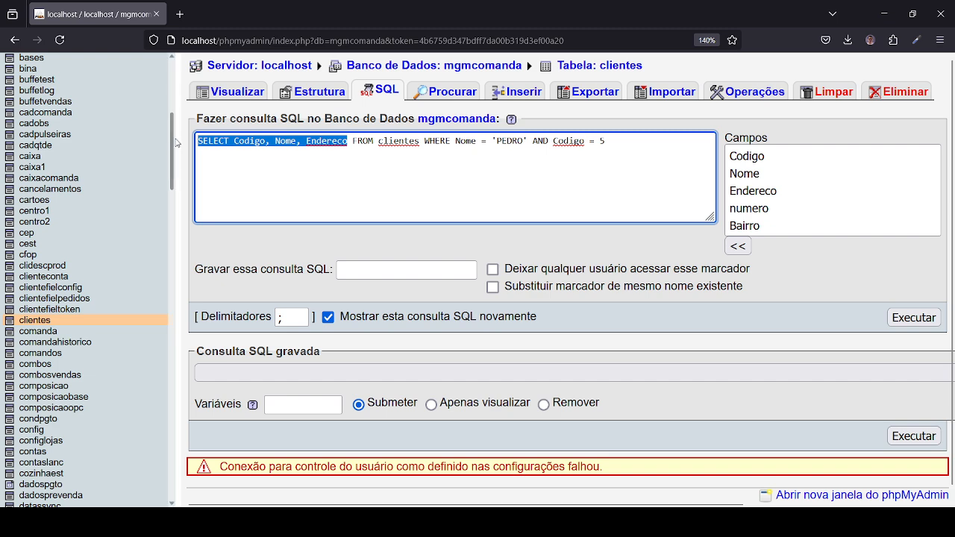
pyautogui.write('DELETE ')
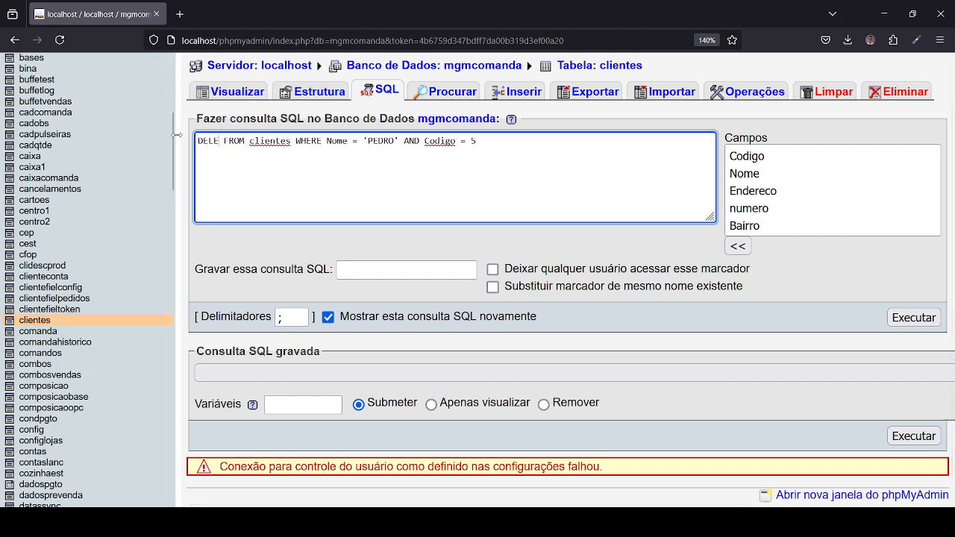
pyautogui.write('*')
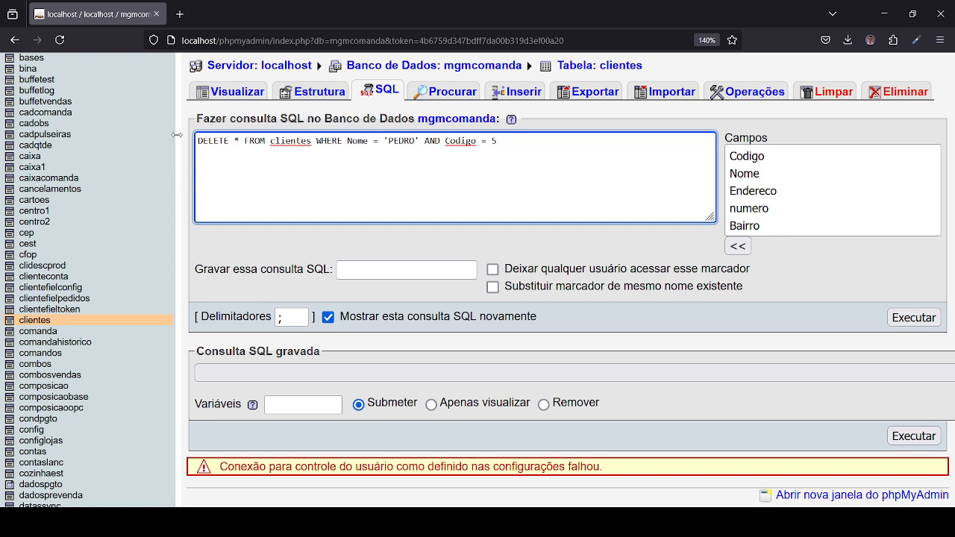
pyautogui.press('BackSpace')
pyautogui.press('BackSpace')
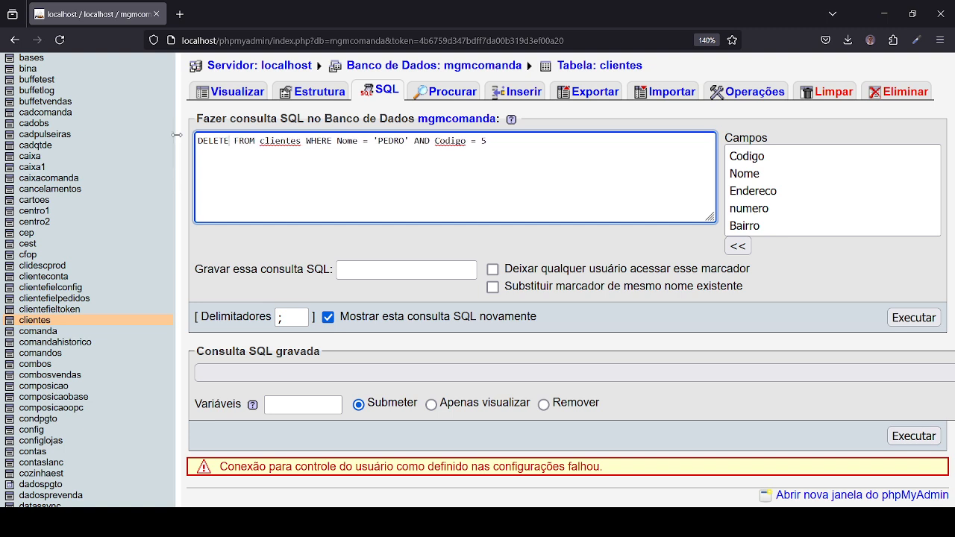
# - Run the DELETE statement for the client with Codigo 5, confirm the deletion, and check the result message
pyautogui.moveTo(197, 141); pyautogui.dragTo(554, 147)
pyautogui.click(555, 147)
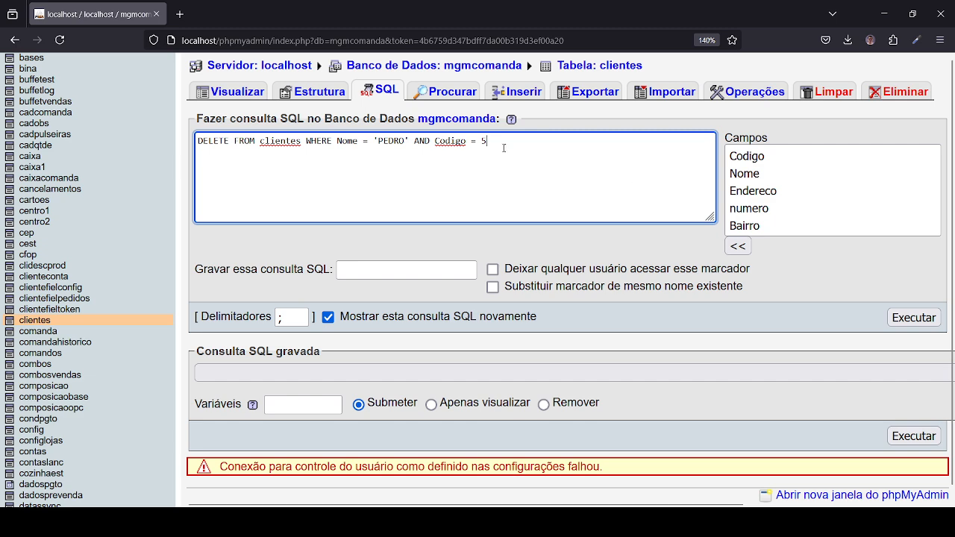
pyautogui.hotkey('ctrl', 'a')
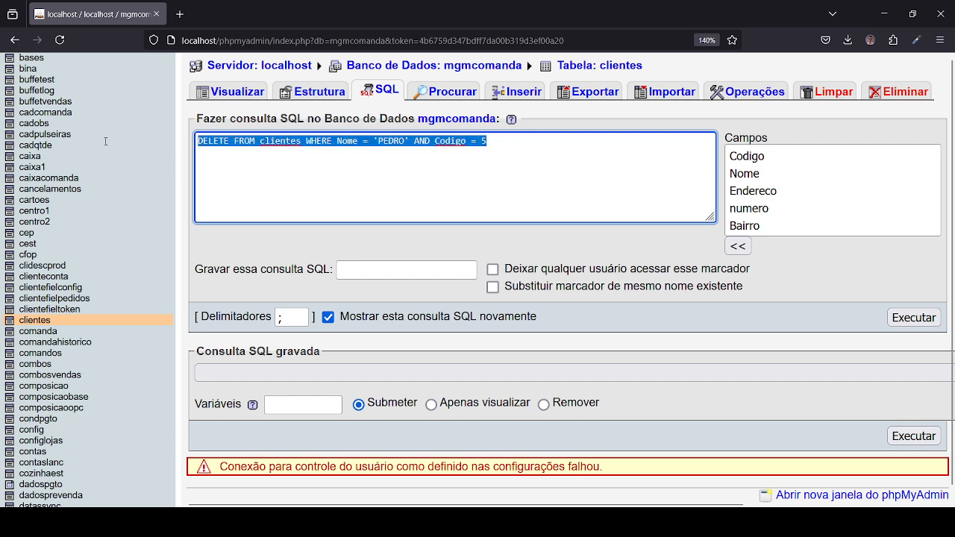
pyautogui.click(921, 327)
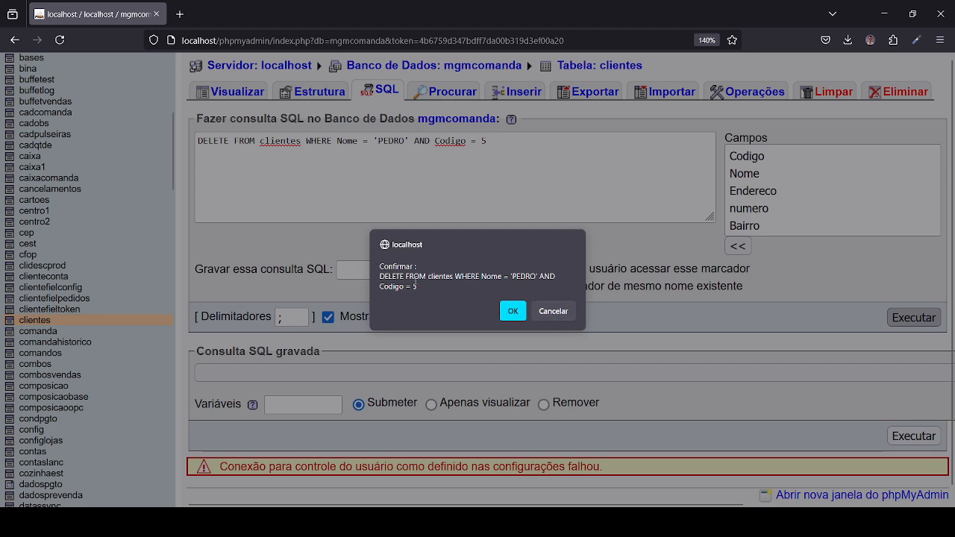
pyautogui.click(506, 311)
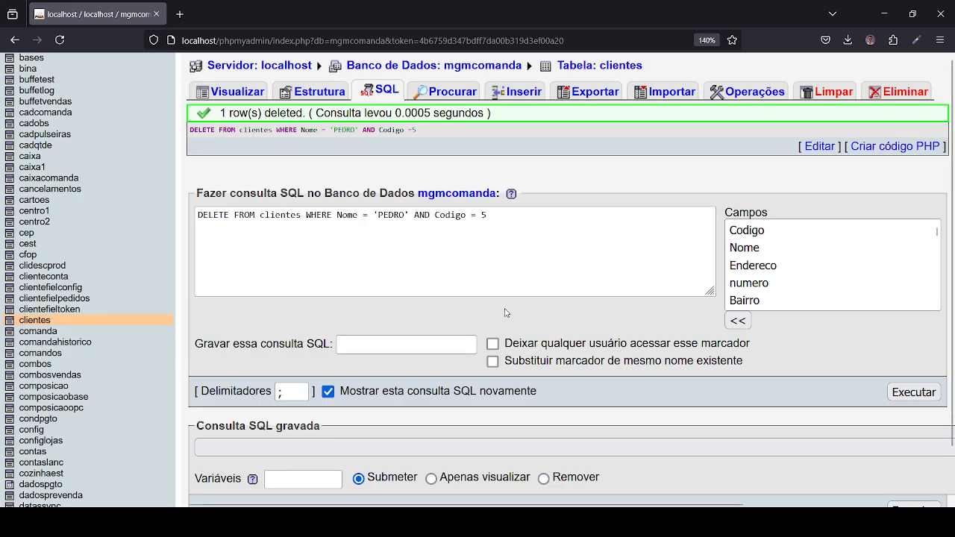
pyautogui.moveTo(219, 112); pyautogui.dragTo(529, 130)
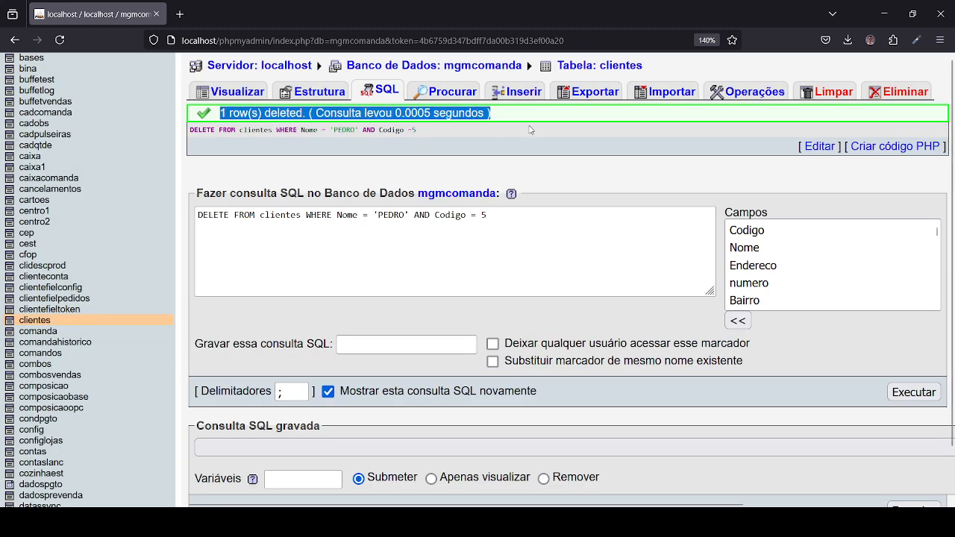
pyautogui.click(530, 130)
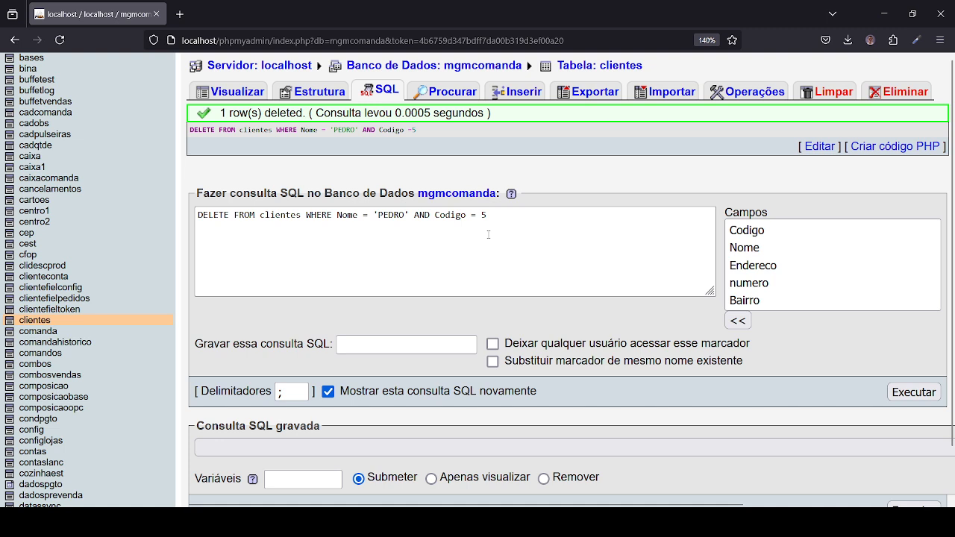
# - Strip the whole WHERE clause from the DELETE statement, leaving DELETE FROM clientes, without running it
pyautogui.click(520, 219)
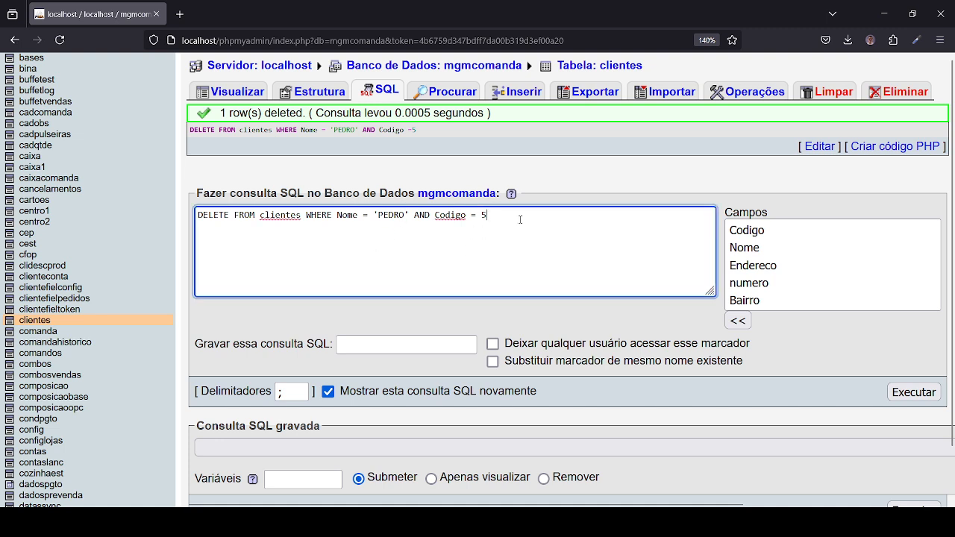
pyautogui.moveTo(337, 215); pyautogui.dragTo(489, 215)
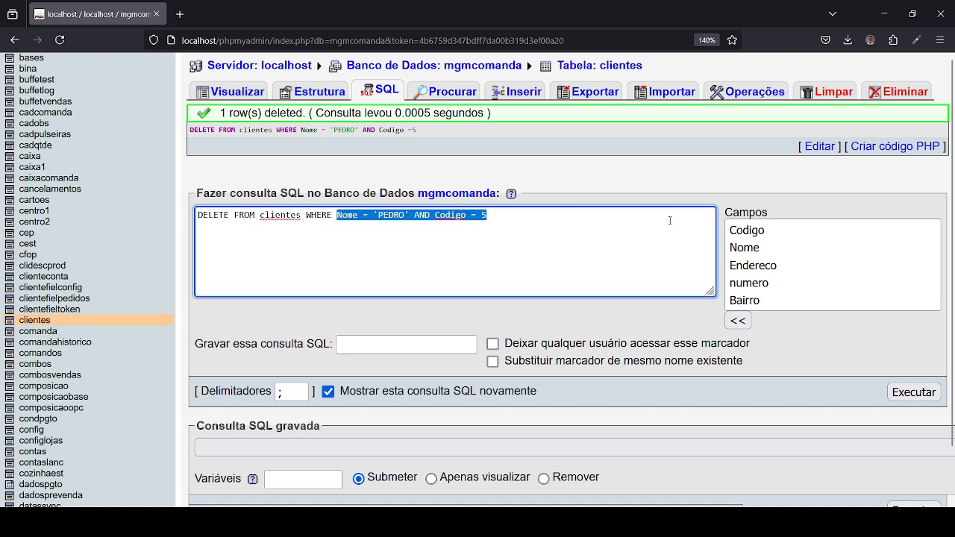
pyautogui.press('BackSpace')
pyautogui.press('BackSpace')
pyautogui.press('BackSpace')
pyautogui.press('BackSpace')
pyautogui.press('BackSpace')
pyautogui.press('BackSpace')
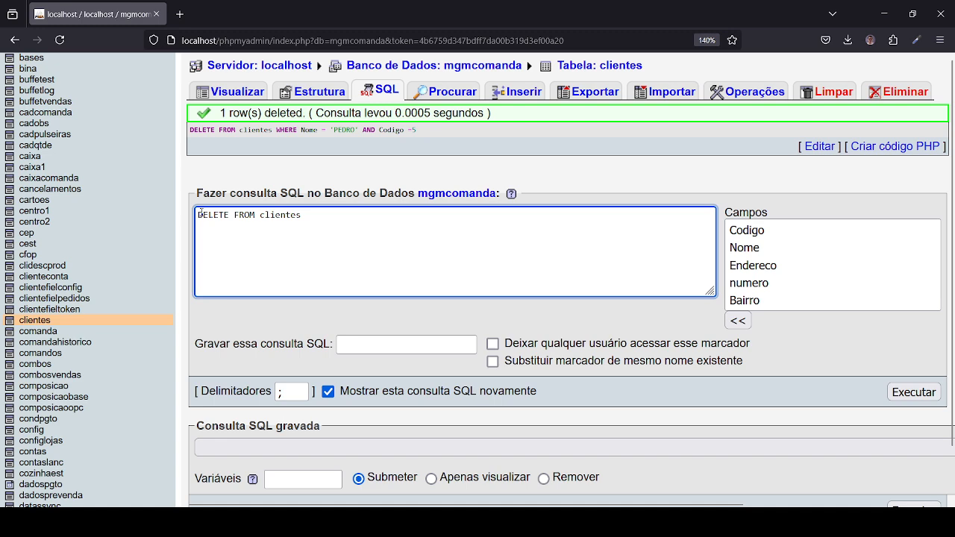
pyautogui.click(315, 214)
# - Browse the records of the clientes table and sort them by Codigo in ascending order
pyautogui.click(238, 96)
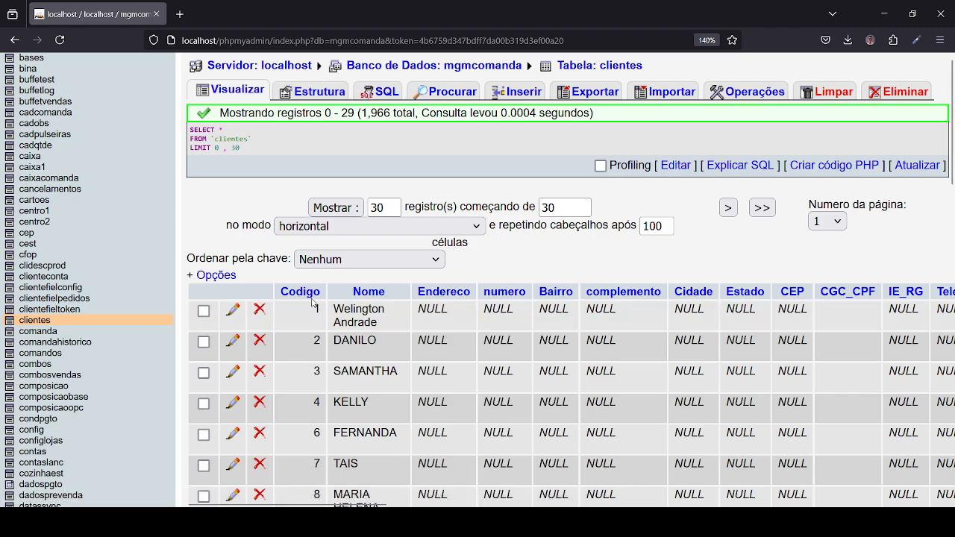
pyautogui.scroll(-6, 306, 329)
pyautogui.scroll(6, 306, 329)
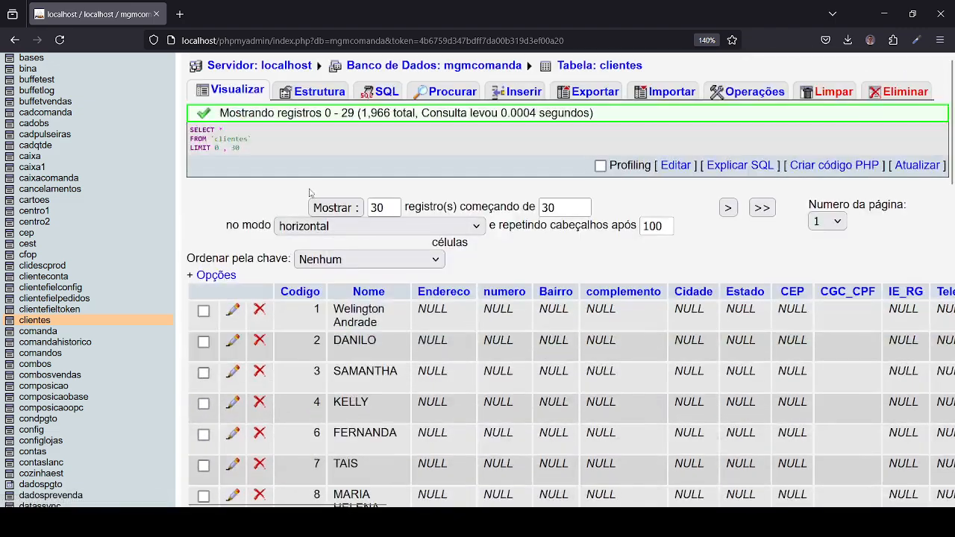
pyautogui.click(299, 300)
pyautogui.scroll(-2, 323, 345)
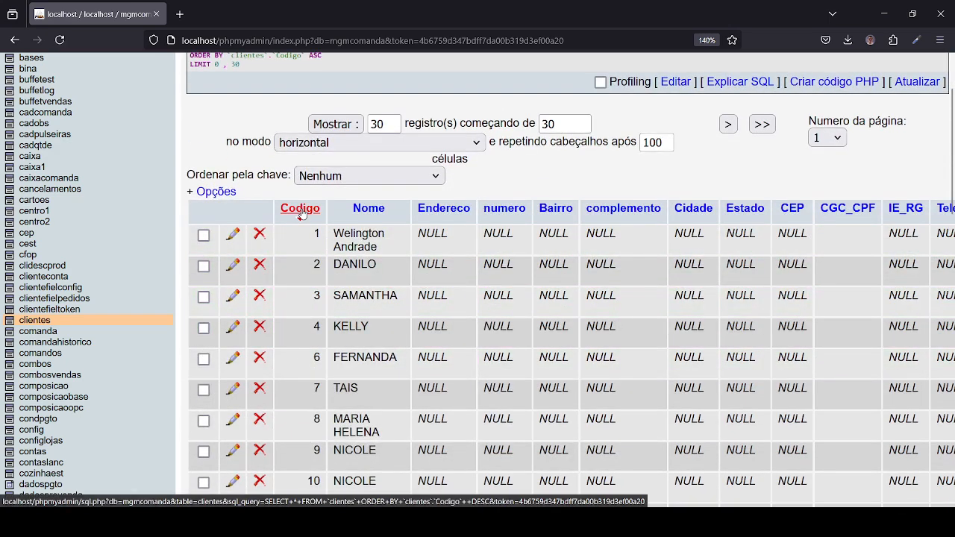
# - Sort the clientes records by Codigo in descending order and look through the first page
pyautogui.click(299, 209)
pyautogui.scroll(-10, 320, 331)
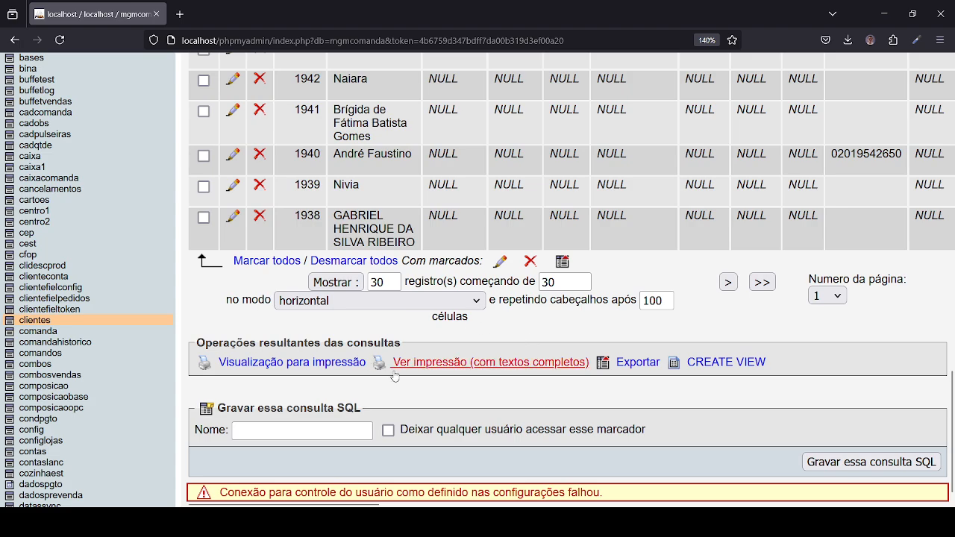
pyautogui.scroll(10, 837, 458)
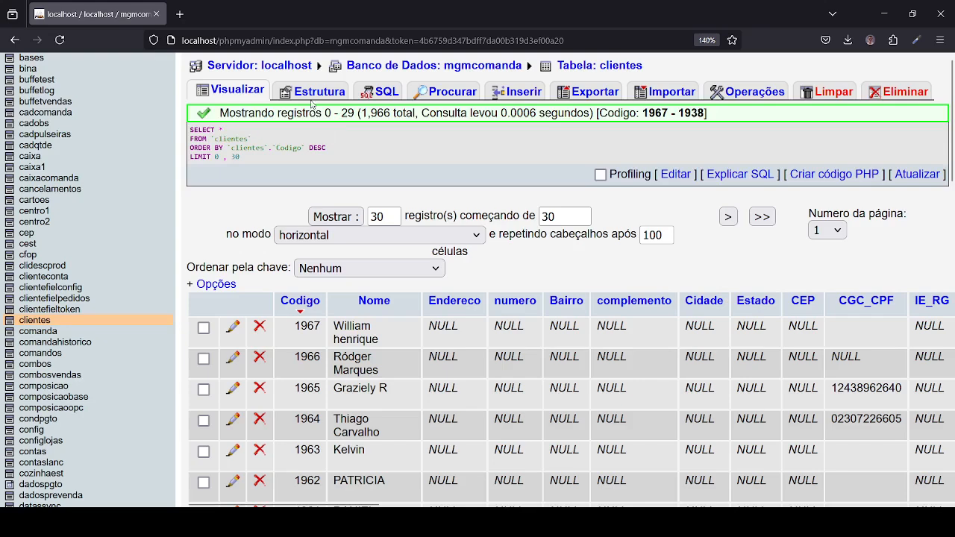
# - Open the structure details of the clientes table and examine the cardinality of its PRIMARY index
pyautogui.click(313, 93)
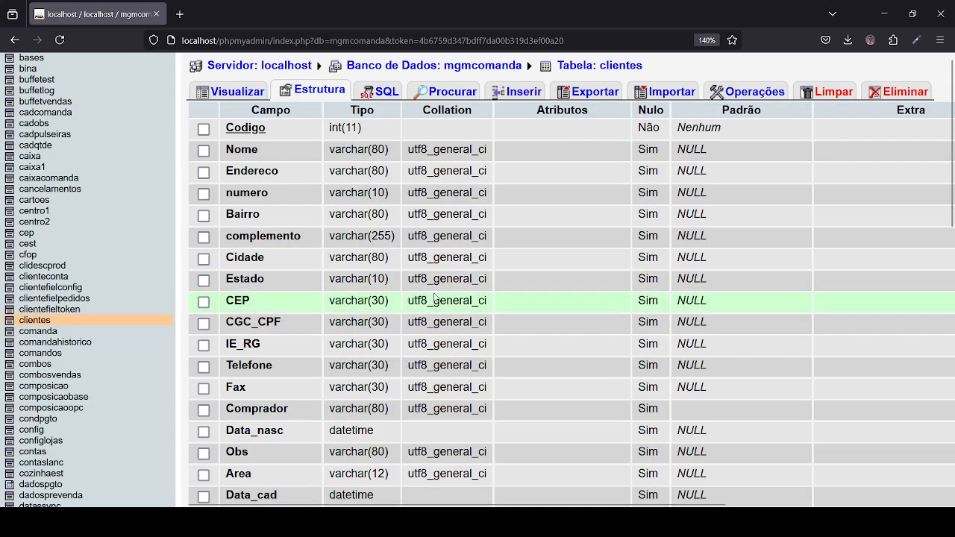
pyautogui.scroll(-10, 246, 451)
pyautogui.click(217, 440)
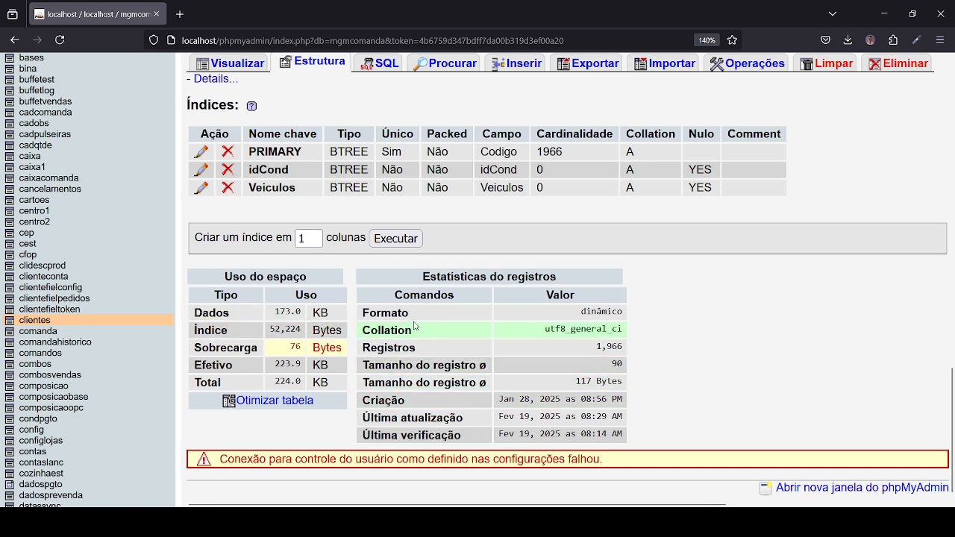
pyautogui.doubleClick(552, 151)
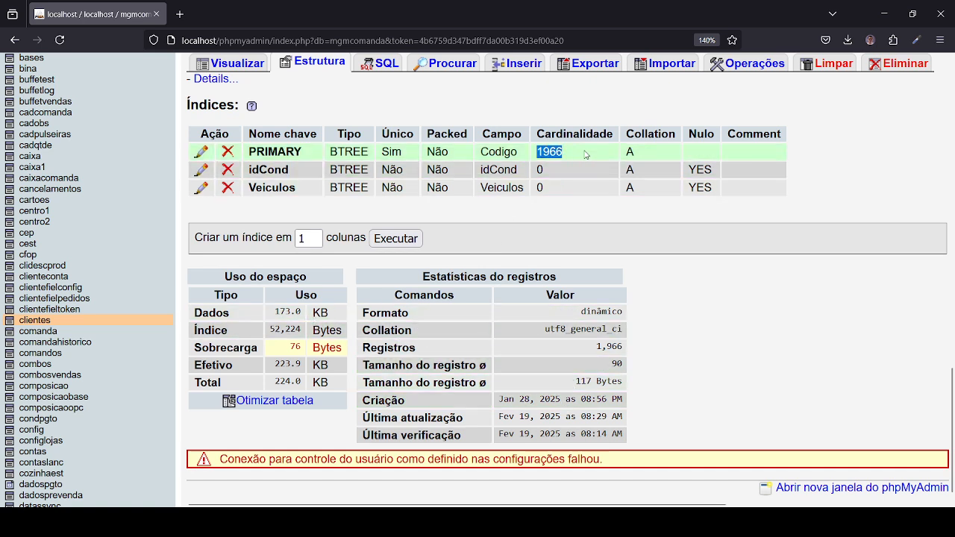
pyautogui.click(552, 152)
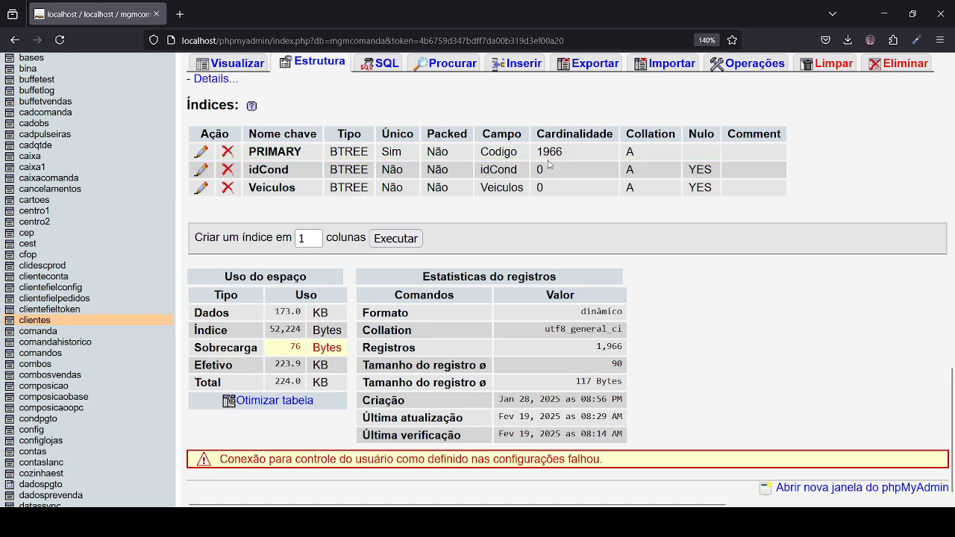
pyautogui.scroll(15, 414, 216)
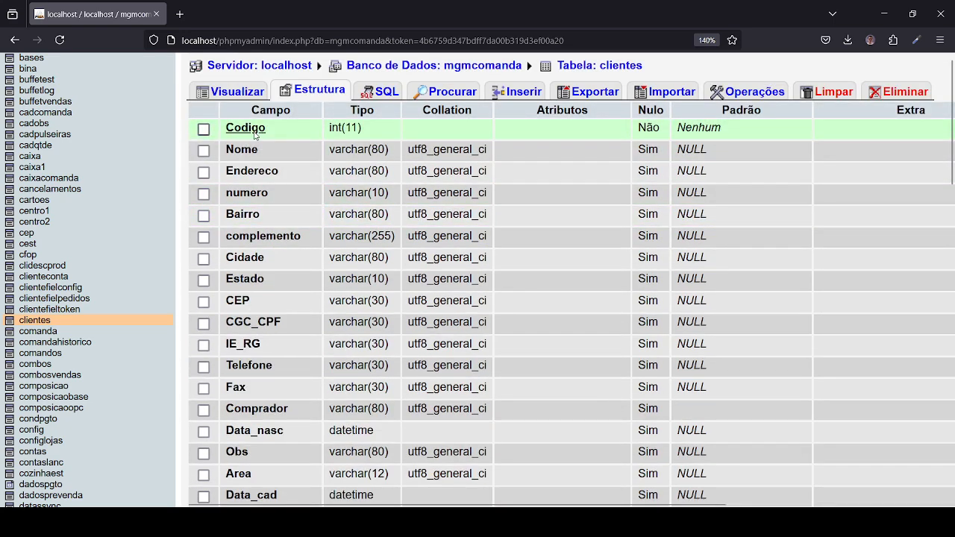
# - Display the clientes records again, then check the number of records in the table's structure statistics
pyautogui.click(237, 94)
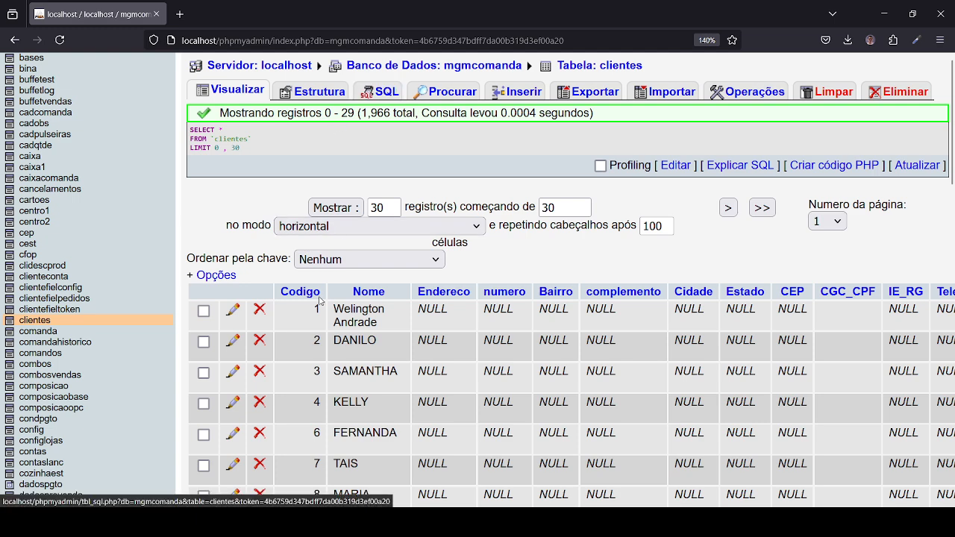
pyautogui.click(309, 96)
pyautogui.scroll(-10, 649, 398)
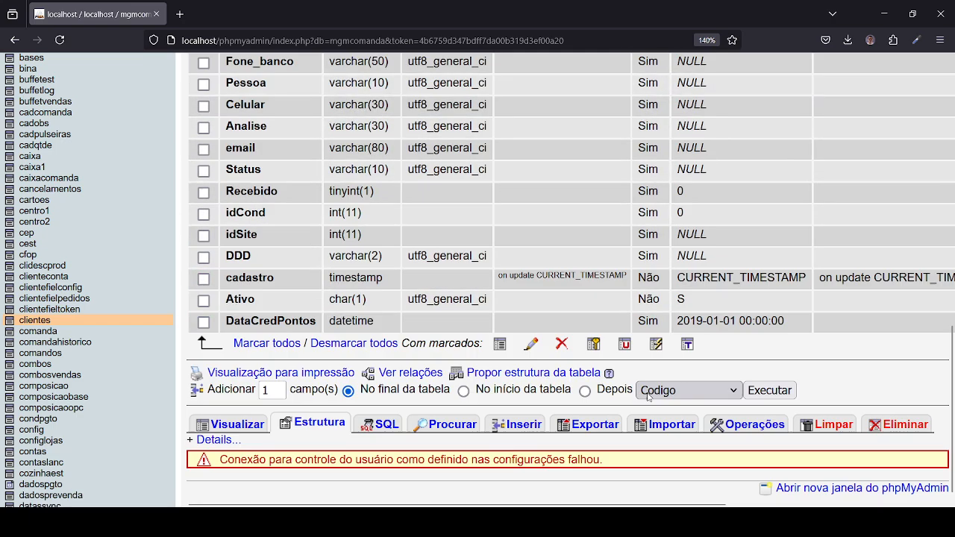
pyautogui.click(224, 441)
pyautogui.scroll(-12, 579, 383)
pyautogui.doubleClick(606, 347)
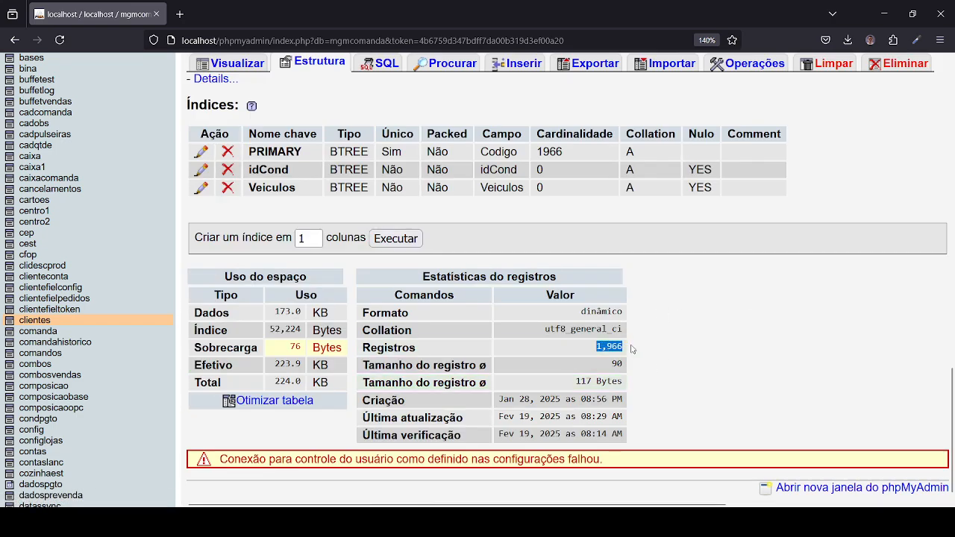
pyautogui.click(625, 351)
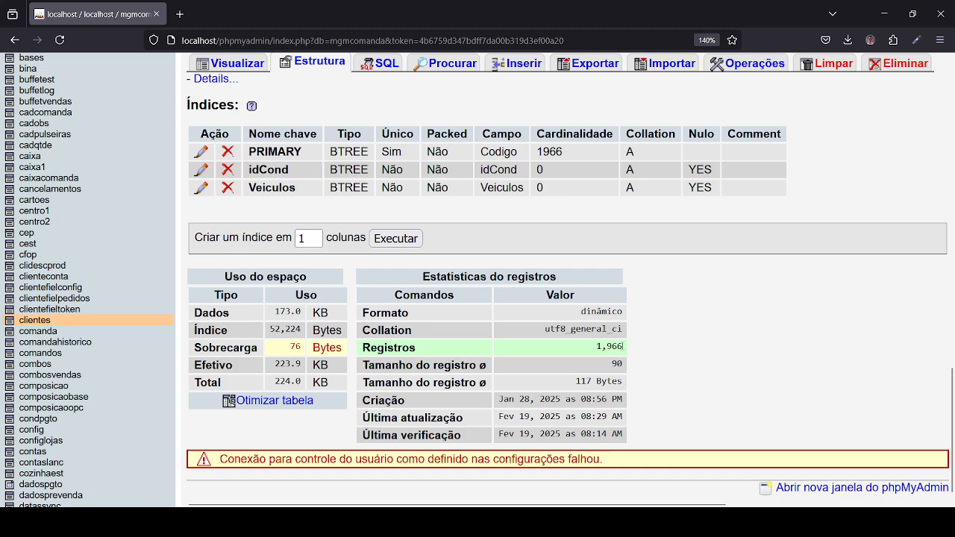
pyautogui.scroll(15, 618, 347)
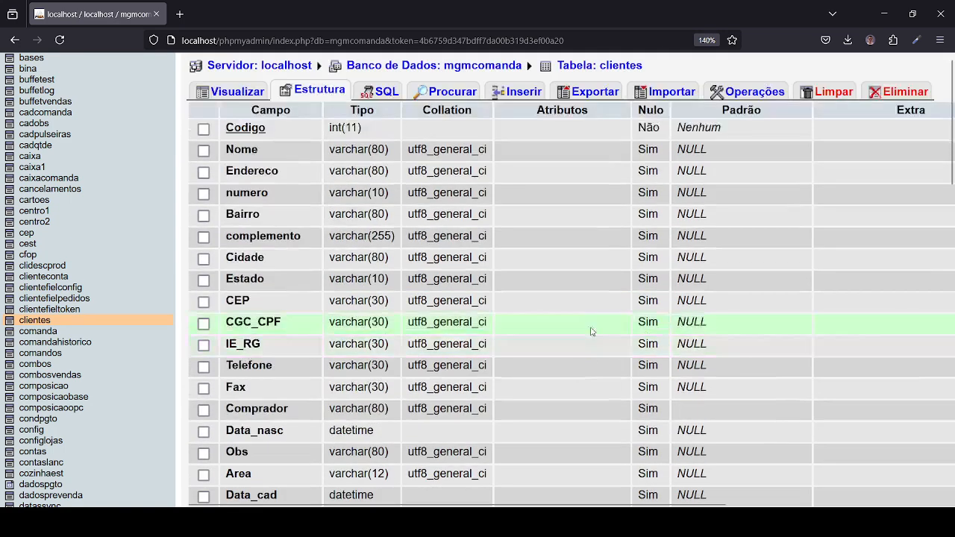
# - Replace the default SQL query on clientes with DELETE FROM clientes, leaving out any WHERE clause
pyautogui.click(382, 90)
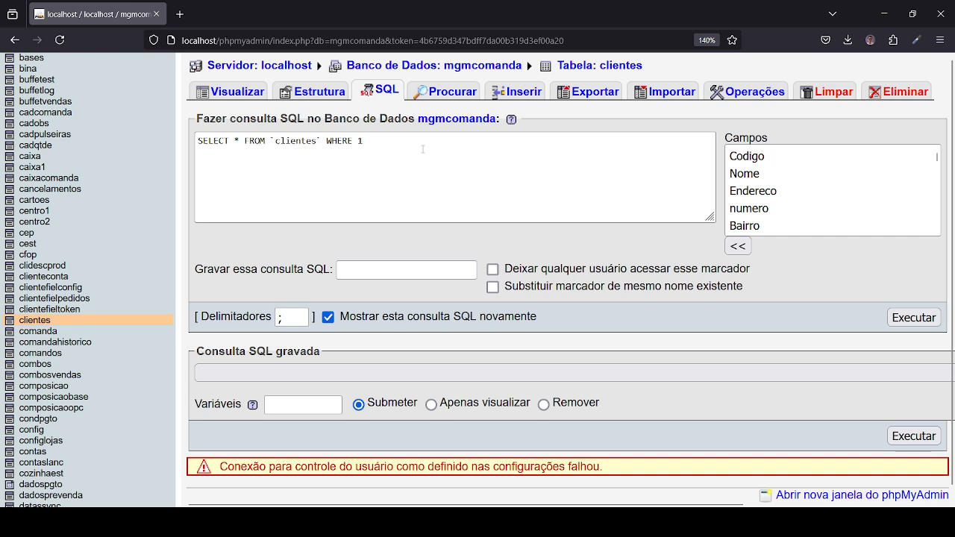
pyautogui.click(346, 143)
pyautogui.write("DELETE FROM clientes WHERE Nome = 'PEDRO' AND Codigo = 5")
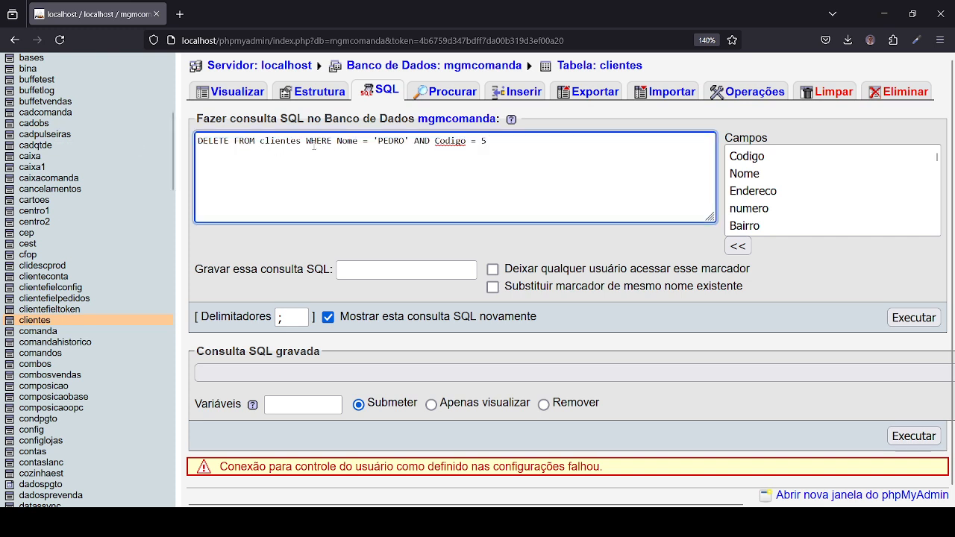
pyautogui.moveTo(301, 141); pyautogui.dragTo(486, 141)
pyautogui.press('BackSpace')
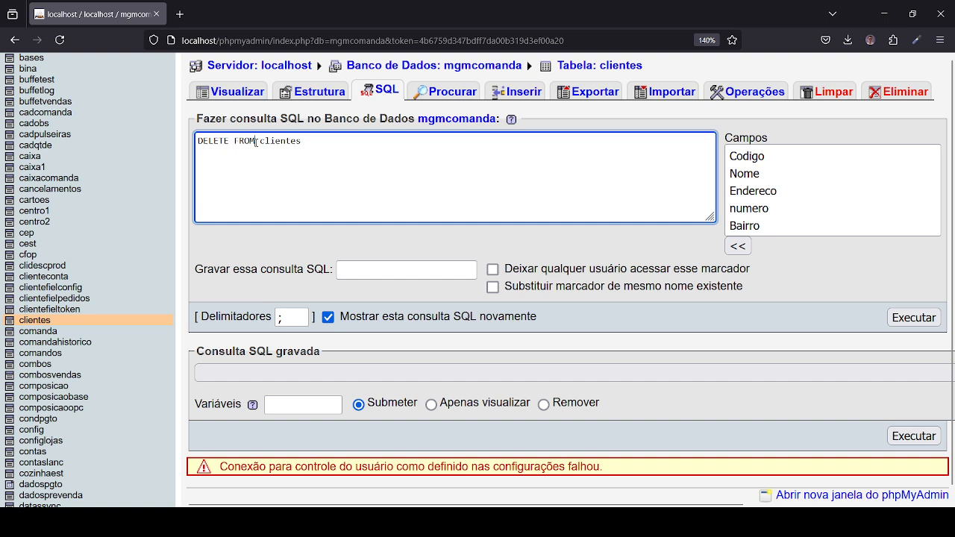
# - Replace DELETE FROM with TRUNCATE TABLE in the statement, keeping clientes as the table name
pyautogui.moveTo(256, 141); pyautogui.dragTo(149, 145)
pyautogui.write('TRUCA')
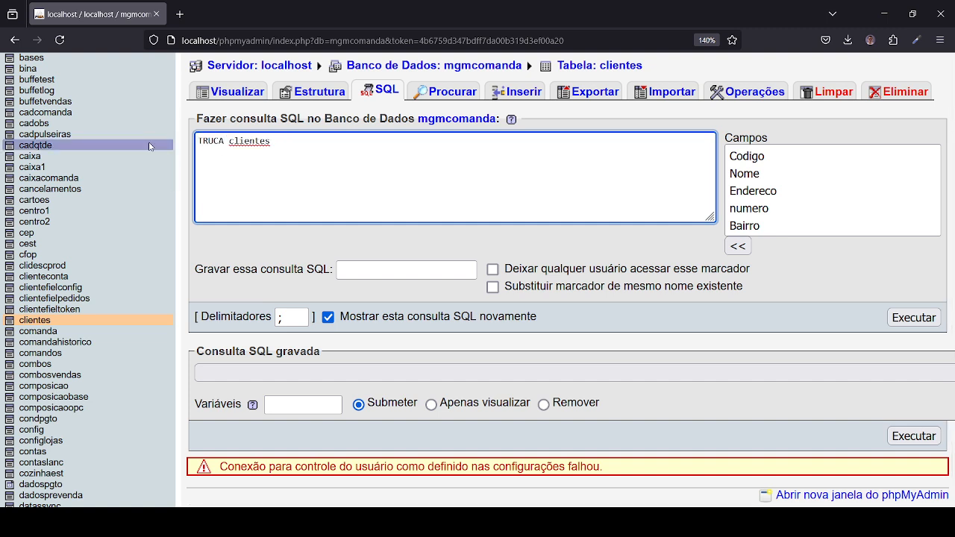
pyautogui.press('BackSpace')
pyautogui.press('BackSpace')
pyautogui.write('NCATE TABLE')
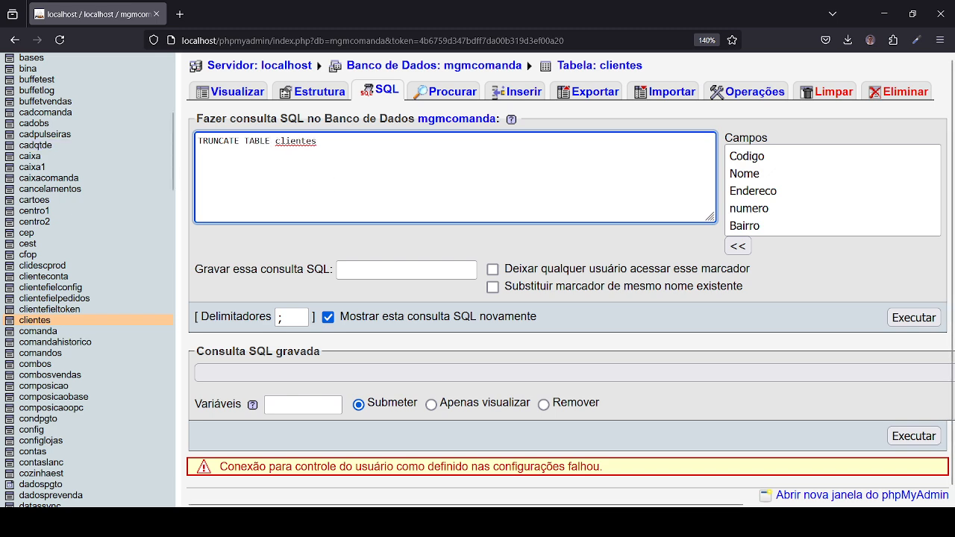
pyautogui.doubleClick(258, 141)
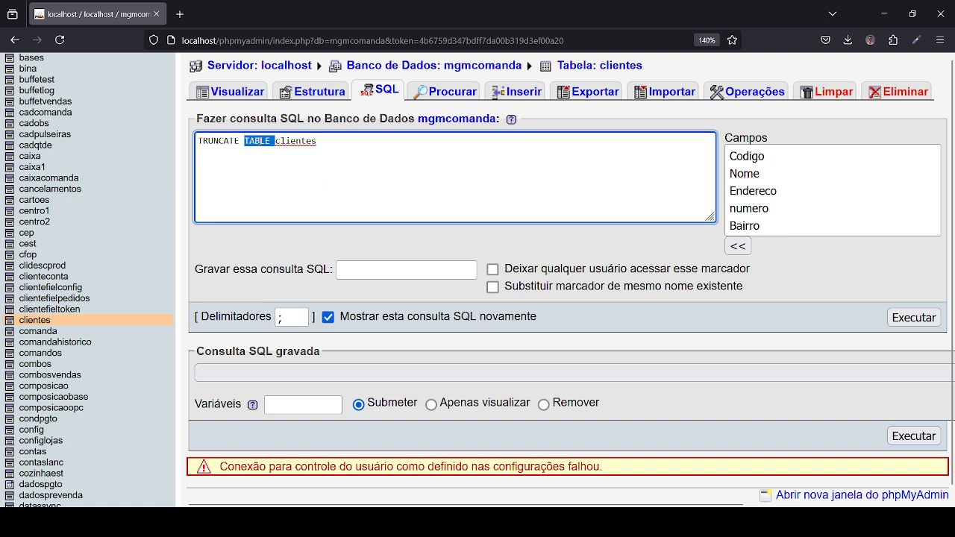
pyautogui.click(325, 134)
pyautogui.hotkey('ctrl', 'a')
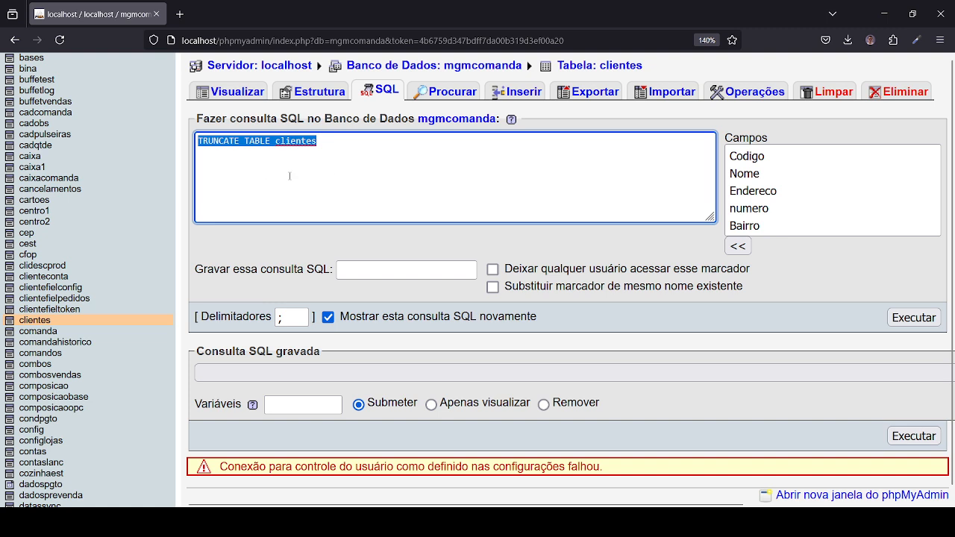
# - Change the table in the TRUNCATE TABLE statement to bina and run it
pyautogui.doubleClick(301, 143)
pyautogui.press('BackSpace')
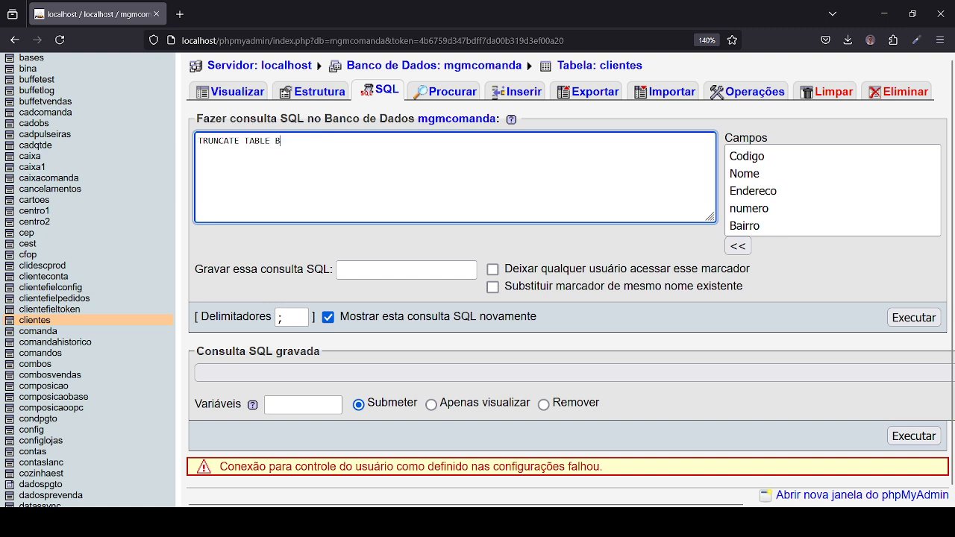
pyautogui.write('bina;')
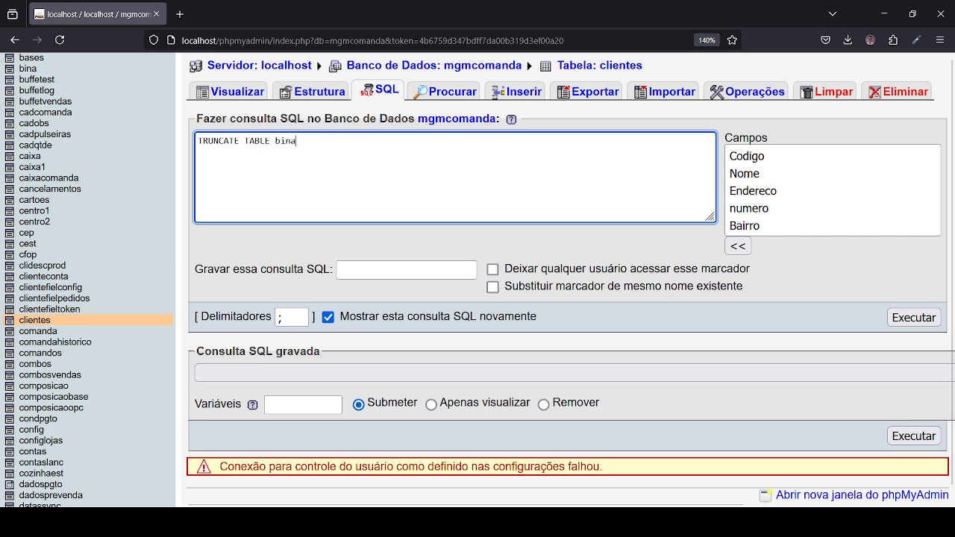
pyautogui.click(914, 326)
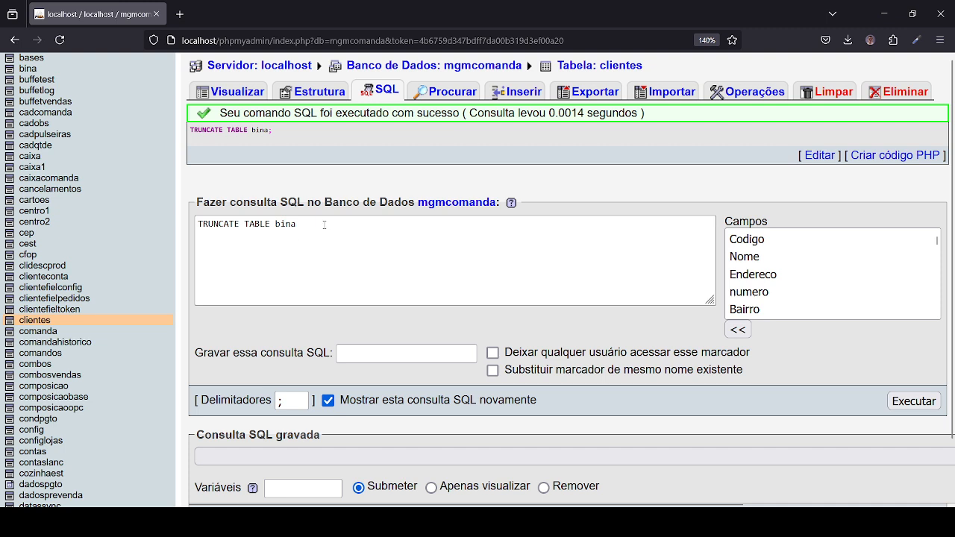
# - Change the statement to TRUNCATE TABLE clientes; without running it
pyautogui.moveTo(325, 224); pyautogui.dragTo(301, 235)
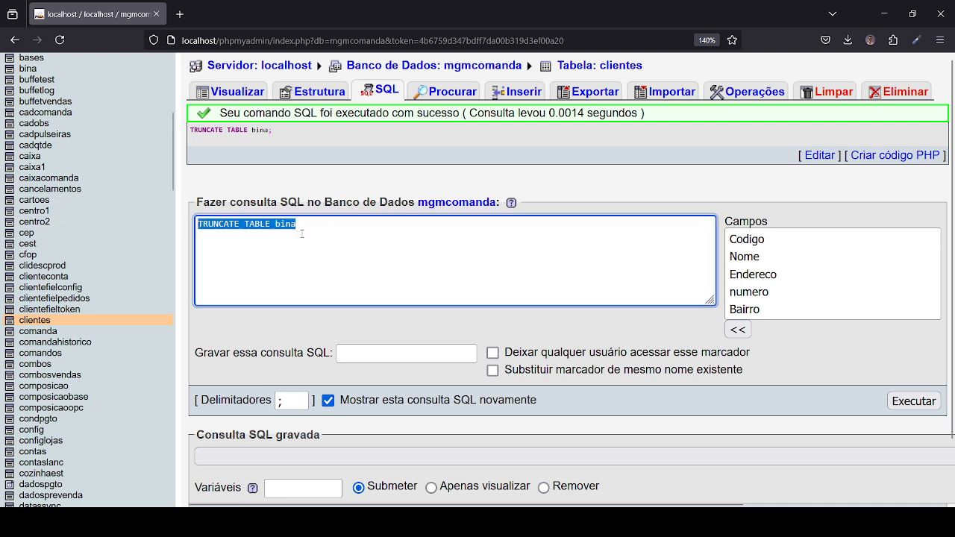
pyautogui.doubleClick(286, 224)
pyautogui.write('clientes')
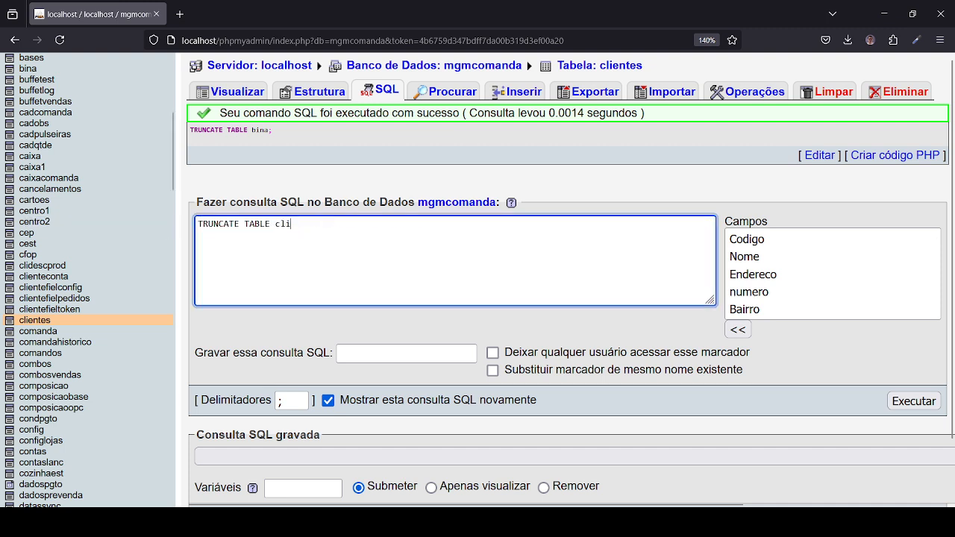
pyautogui.write(';')
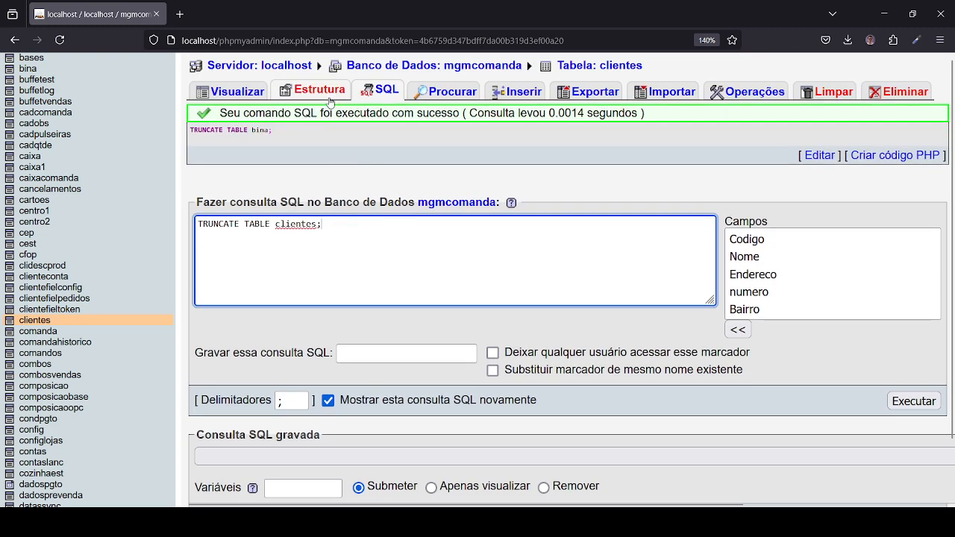
# - Check the record count and the PRIMARY index cardinality in the structure details of the clientes table
pyautogui.click(319, 90)
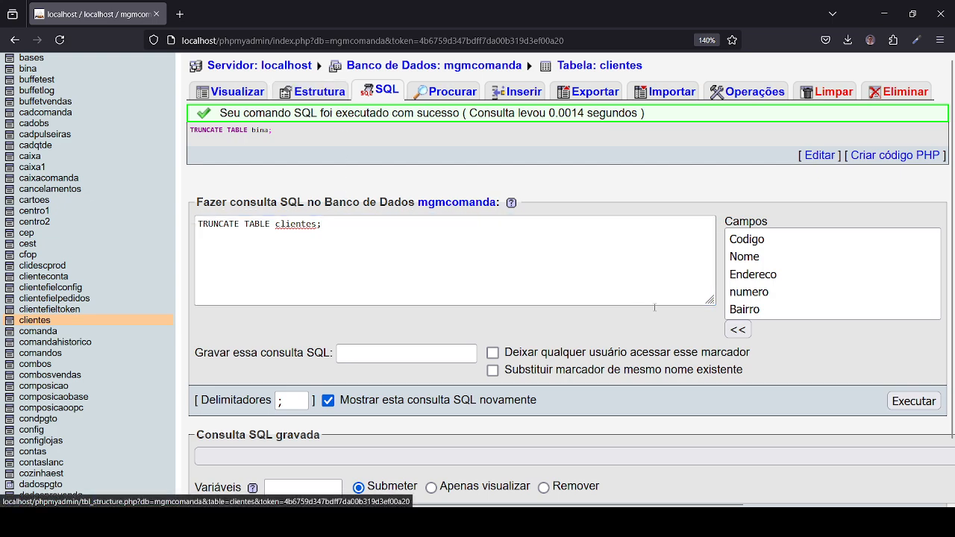
pyautogui.scroll(-10, 547, 309)
pyautogui.click(246, 442)
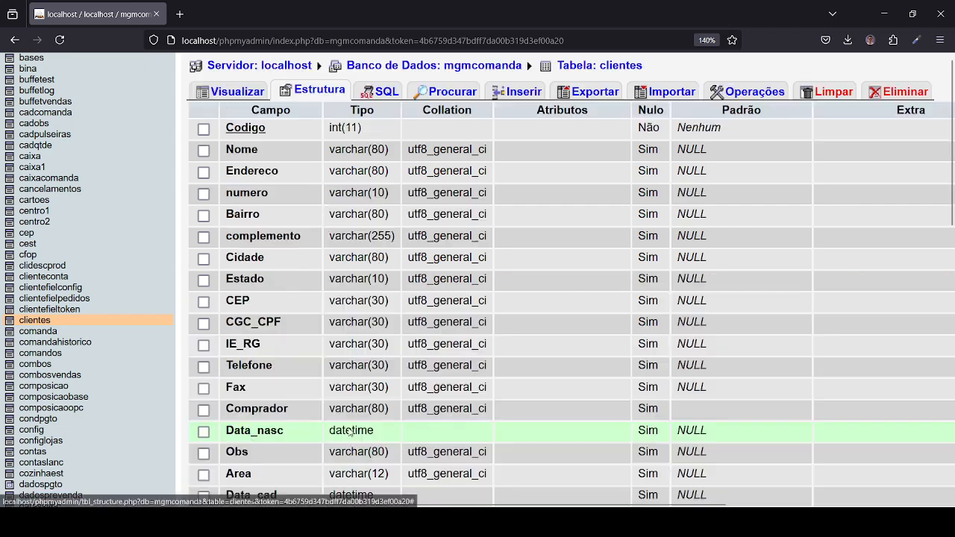
pyautogui.scroll(-15, 672, 373)
pyautogui.moveTo(589, 350); pyautogui.dragTo(631, 353)
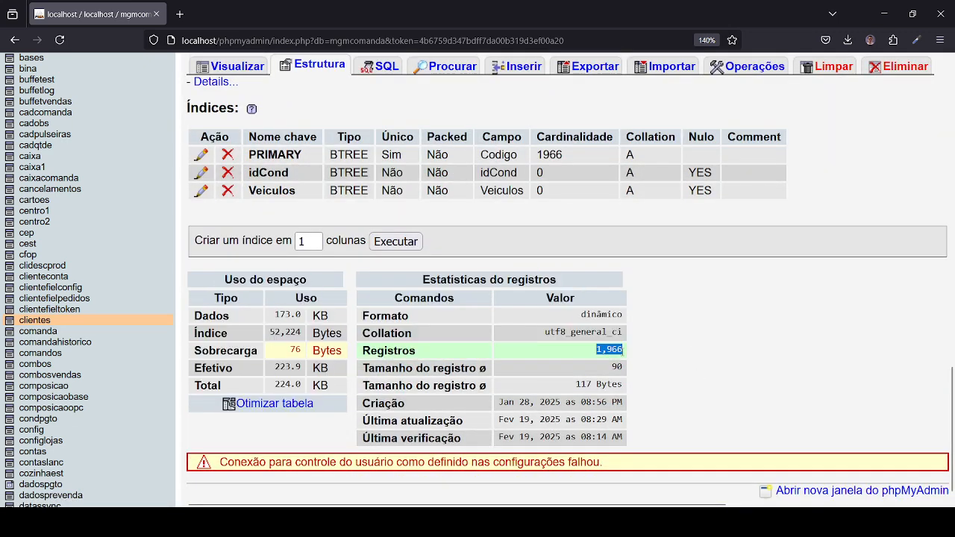
pyautogui.moveTo(563, 155); pyautogui.dragTo(526, 160)
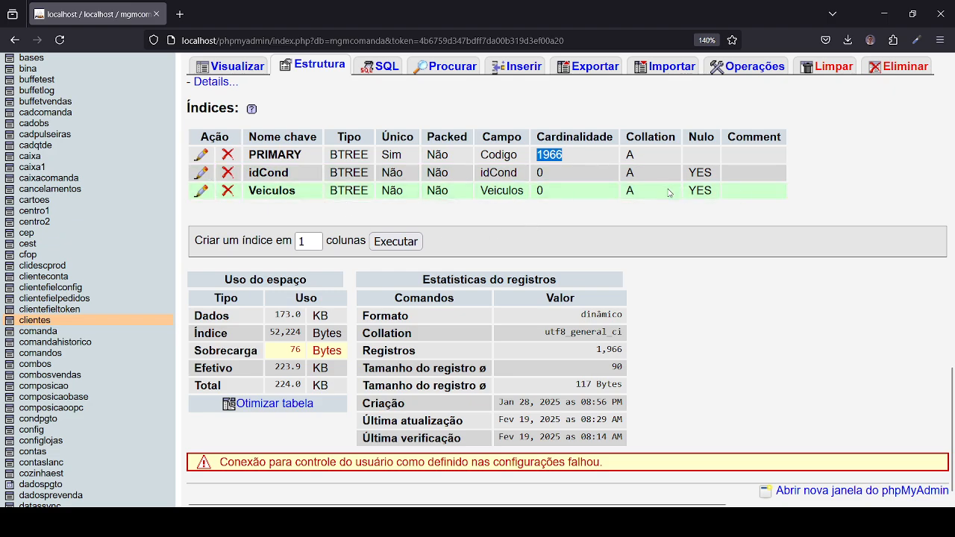
pyautogui.scroll(15, 669, 192)
pyautogui.scroll(-2, 276, 135)
pyautogui.scroll(2, 276, 134)
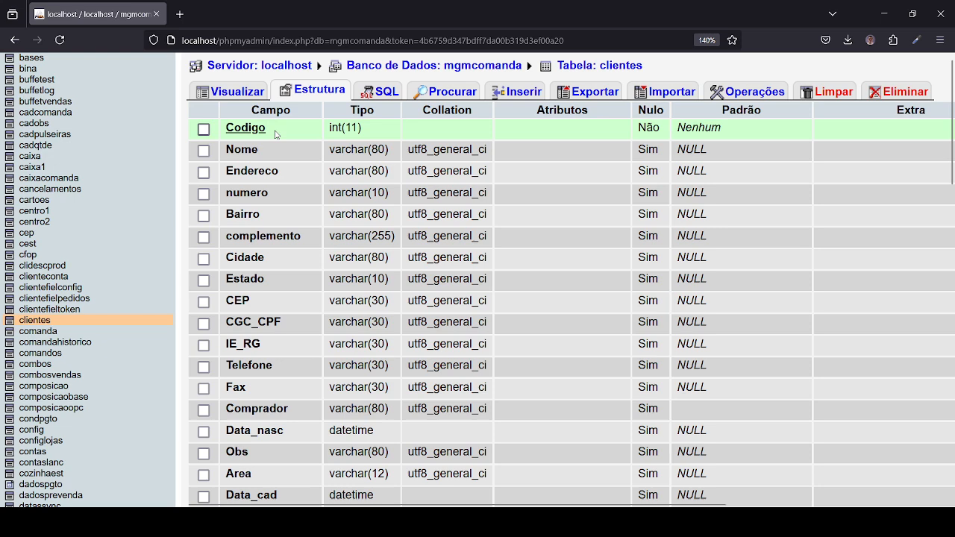
# - Replace the default SQL query with a DELETE FROM clientes statement filtered by the client's Nome AND Codigo = 5, and highlight DELETE FROM clientes
pyautogui.click(247, 91)
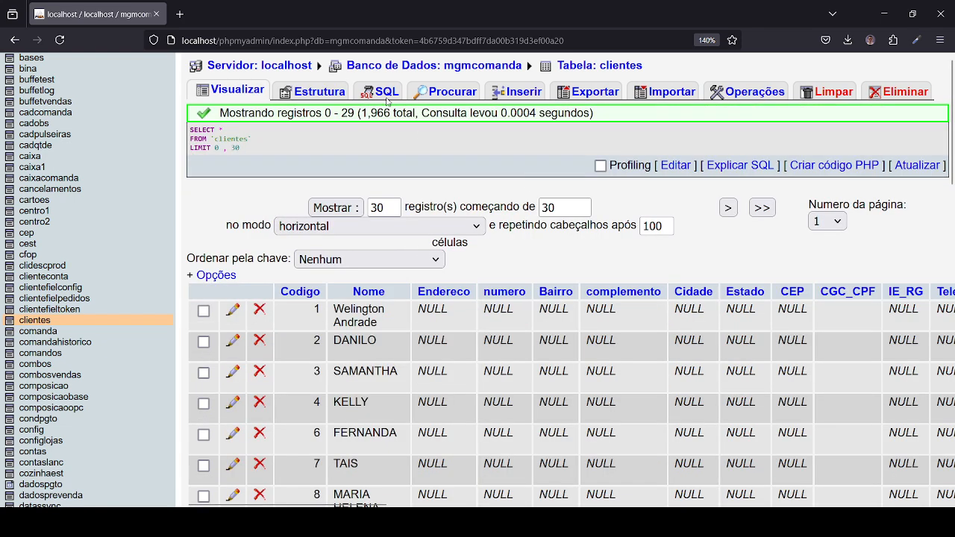
pyautogui.click(387, 91)
pyautogui.moveTo(482, 191); pyautogui.dragTo(101, 117)
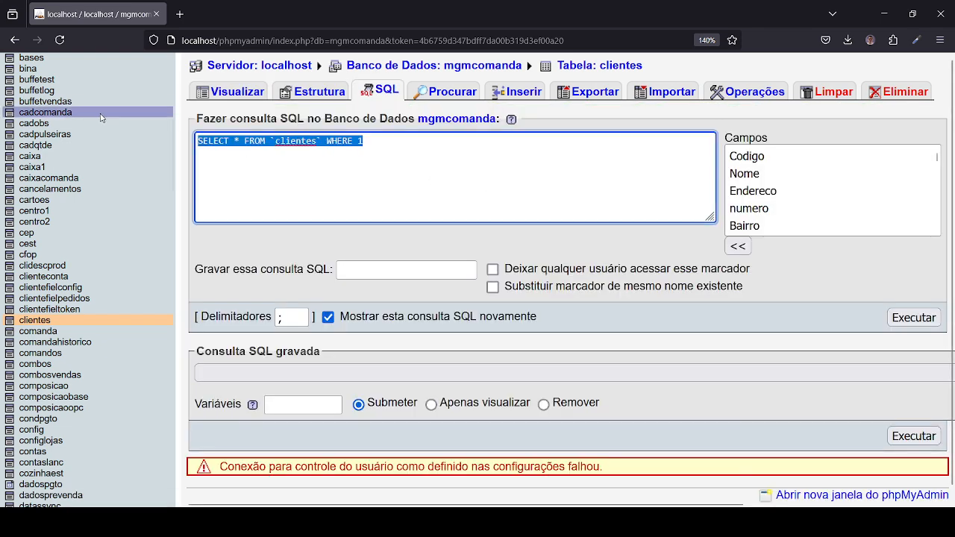
pyautogui.moveTo(406, 147); pyautogui.dragTo(122, 130)
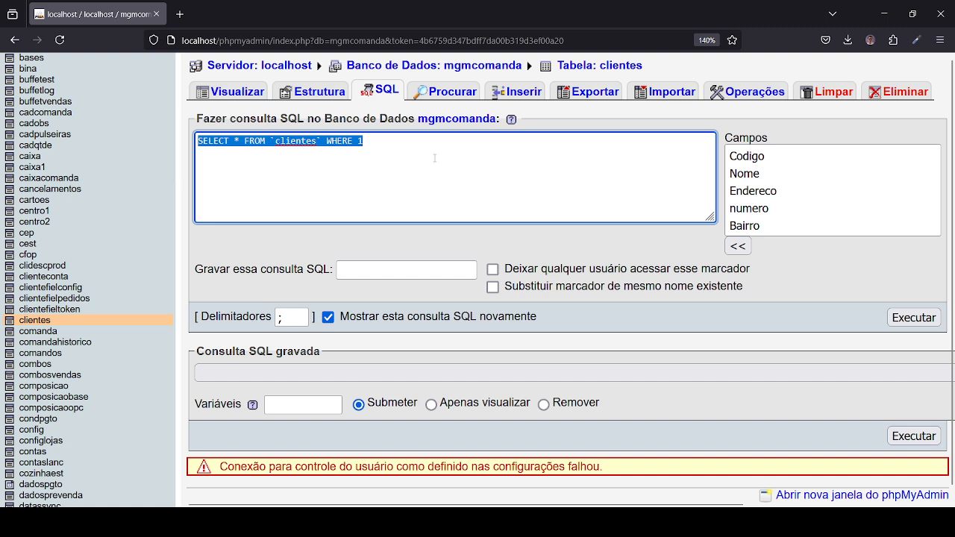
pyautogui.write("DELETE FROM clientes WHERE Nome = 'PEDRO' AND Codigo = 5")
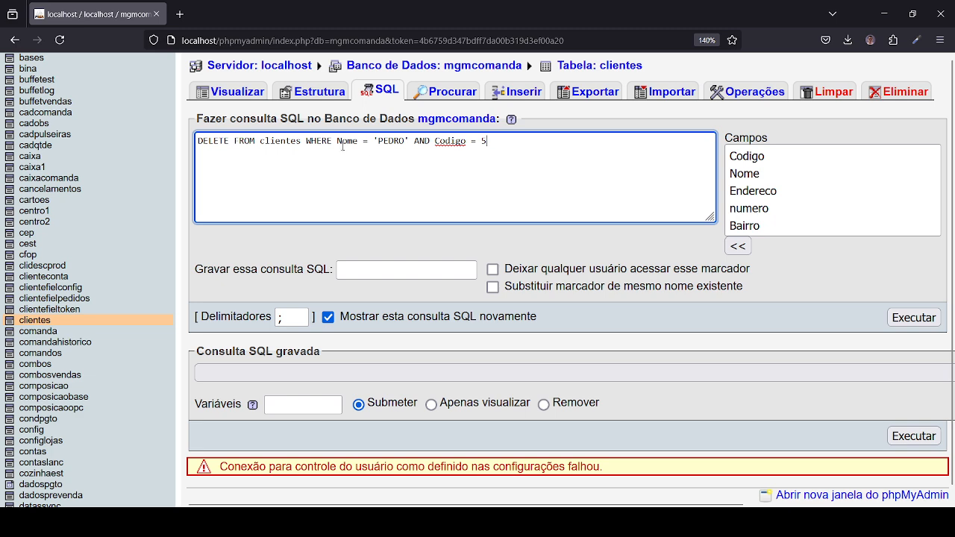
pyautogui.moveTo(301, 140); pyautogui.dragTo(197, 141)
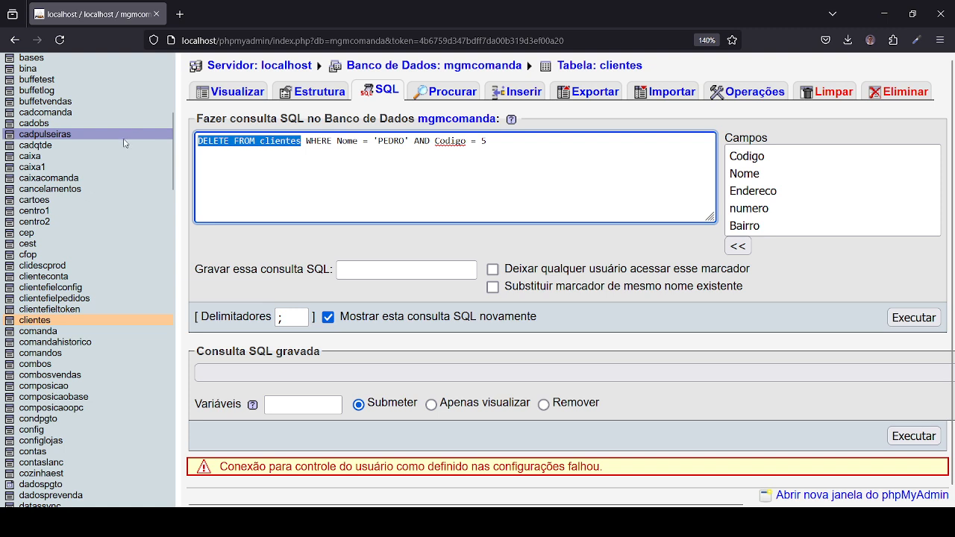
pyautogui.write('up')
pyautogui.press('BackSpace')
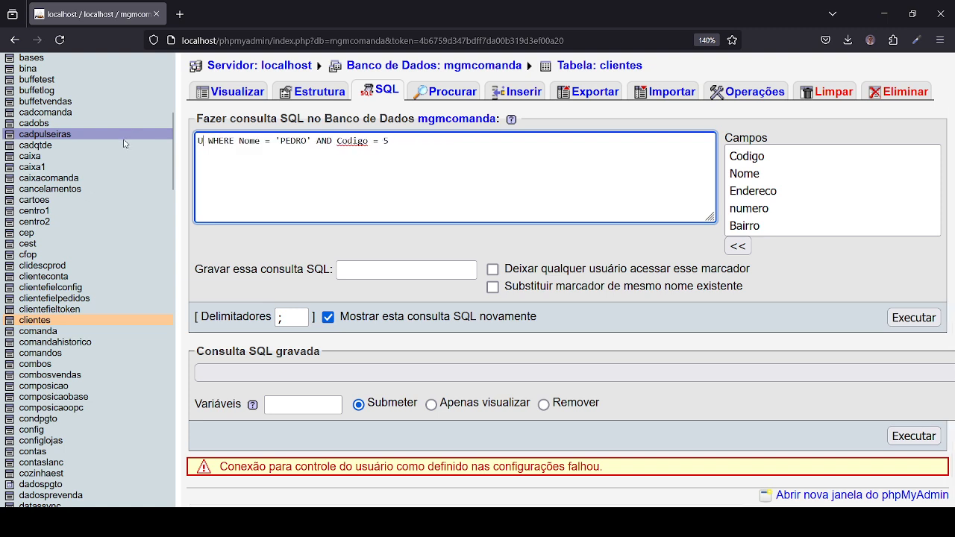
pyautogui.write('PDATE')
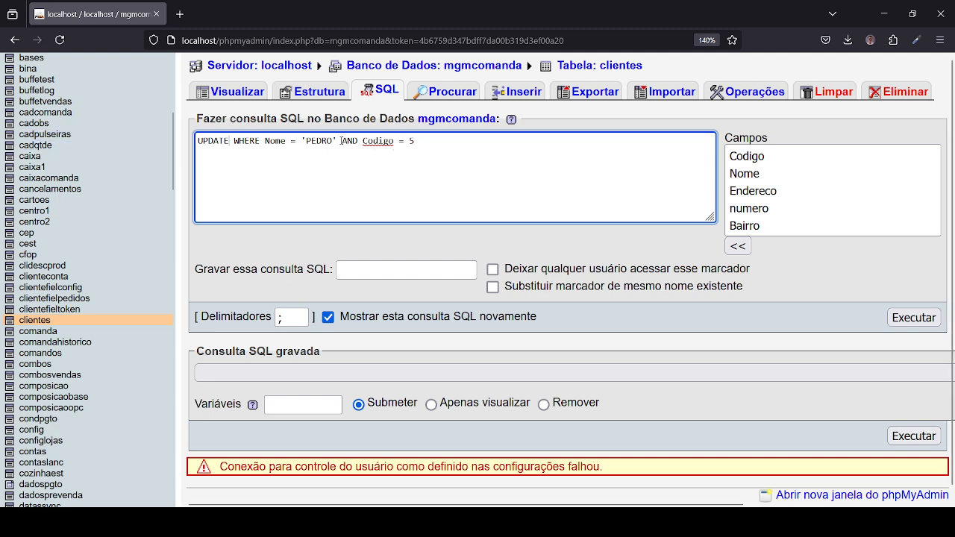
pyautogui.moveTo(341, 140); pyautogui.dragTo(432, 140)
pyautogui.click(446, 139)
pyautogui.hotkey('ctrl', 'a')
pyautogui.write("DELETE FROM clientes WHERE Nome = 'PEDRO' AND Codigo = 5")
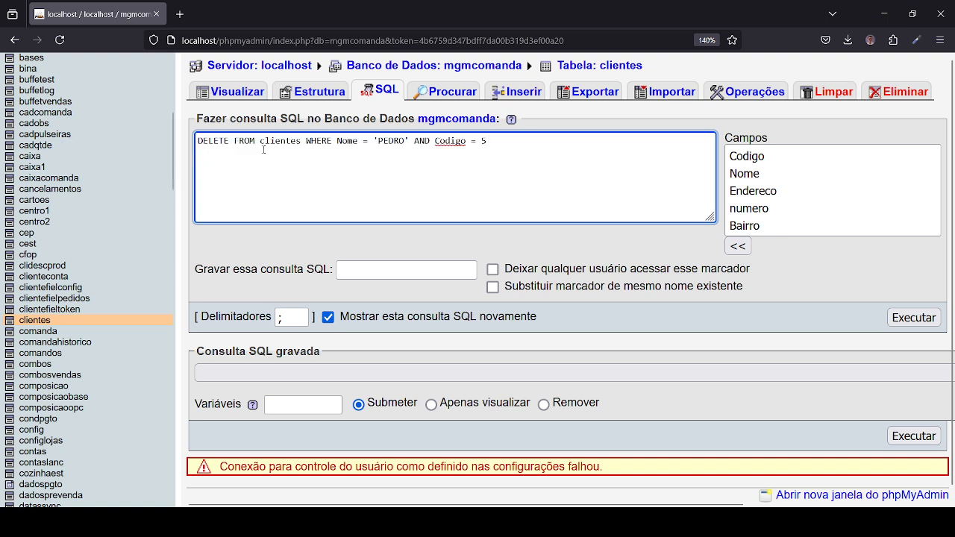
# - Change the statement to select * from clientes filtered only by the client's Nome, dropping the Codigo condition, and run it
pyautogui.moveTo(257, 141); pyautogui.dragTo(197, 140)
pyautogui.write('select ')
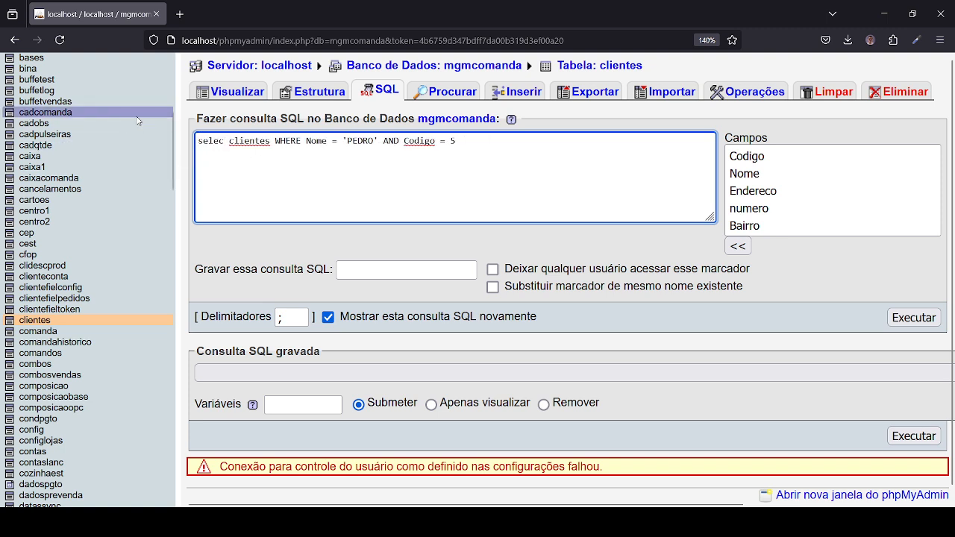
pyautogui.write('* frfom')
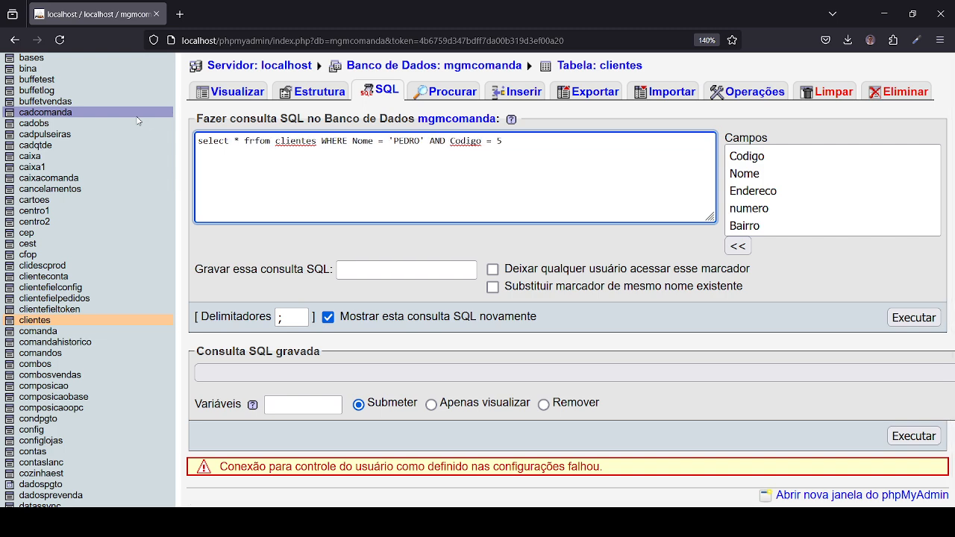
pyautogui.press('BackSpace')
pyautogui.press('BackSpace')
pyautogui.write('om')
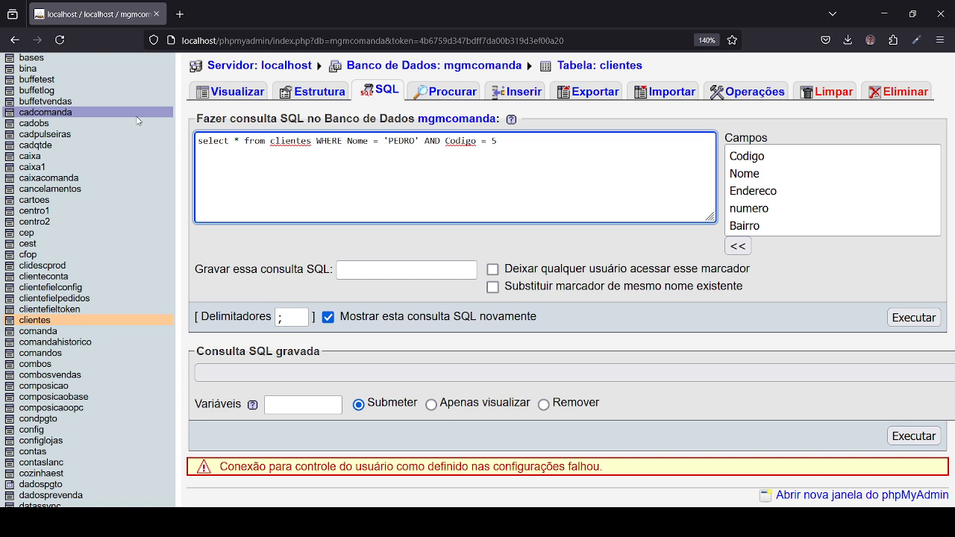
pyautogui.moveTo(416, 141); pyautogui.dragTo(713, 144)
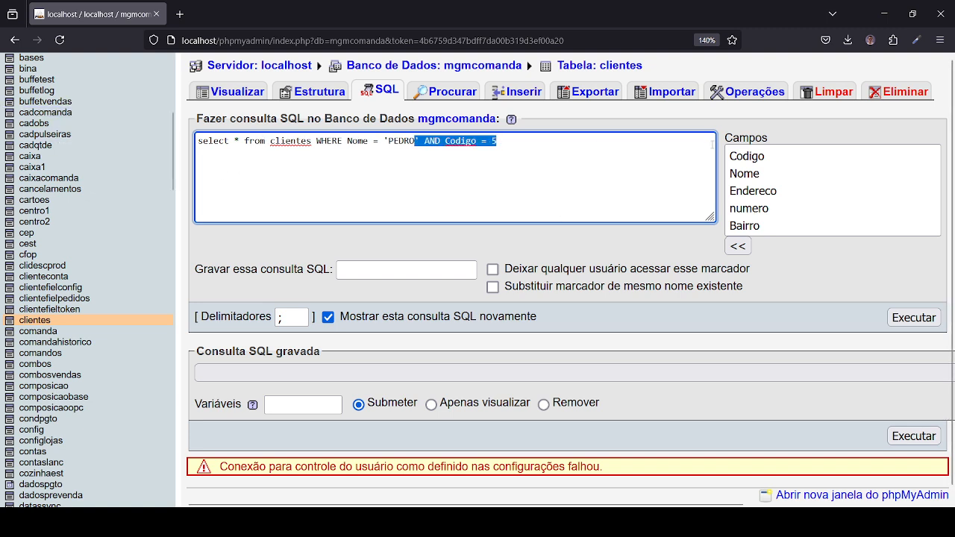
pyautogui.write("'")
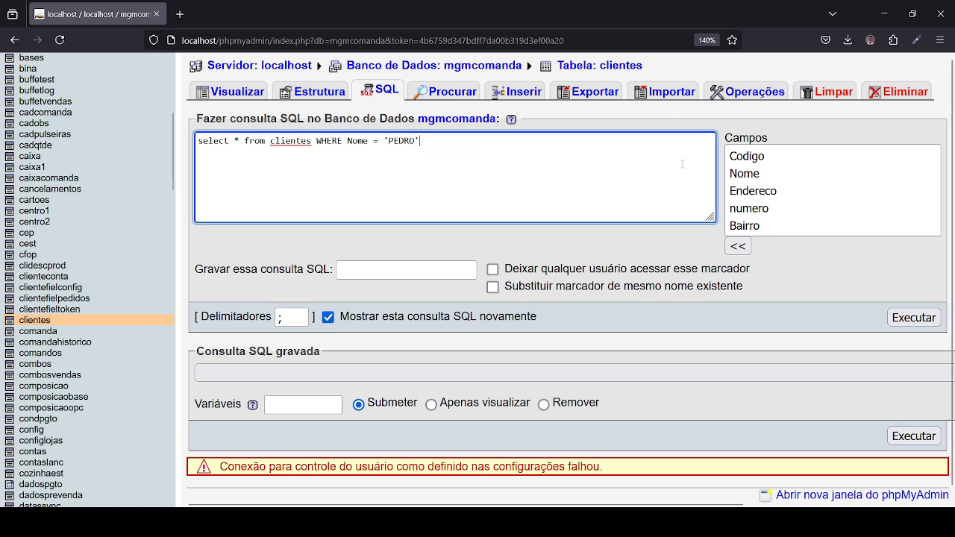
pyautogui.click(919, 318)
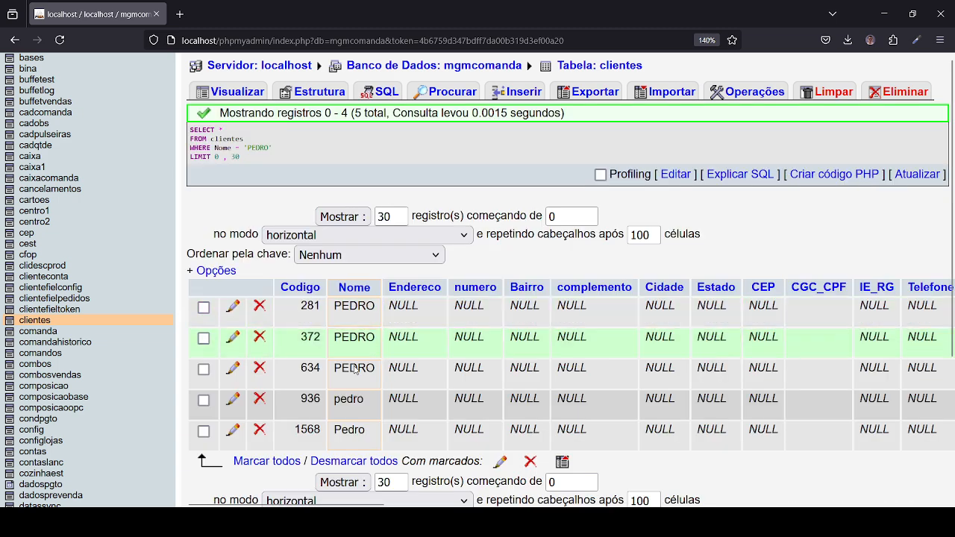
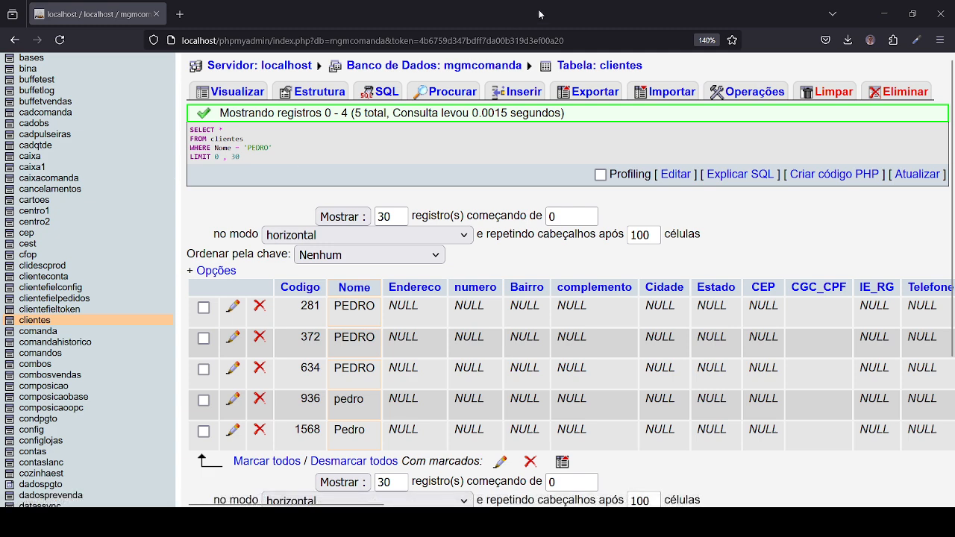
# - Copy the executed SELECT query without its LIMIT clause and replace the default query in the SQL editor with it
pyautogui.moveTo(272, 148); pyautogui.dragTo(187, 127)
pyautogui.hotkey('ctrl', 'c')
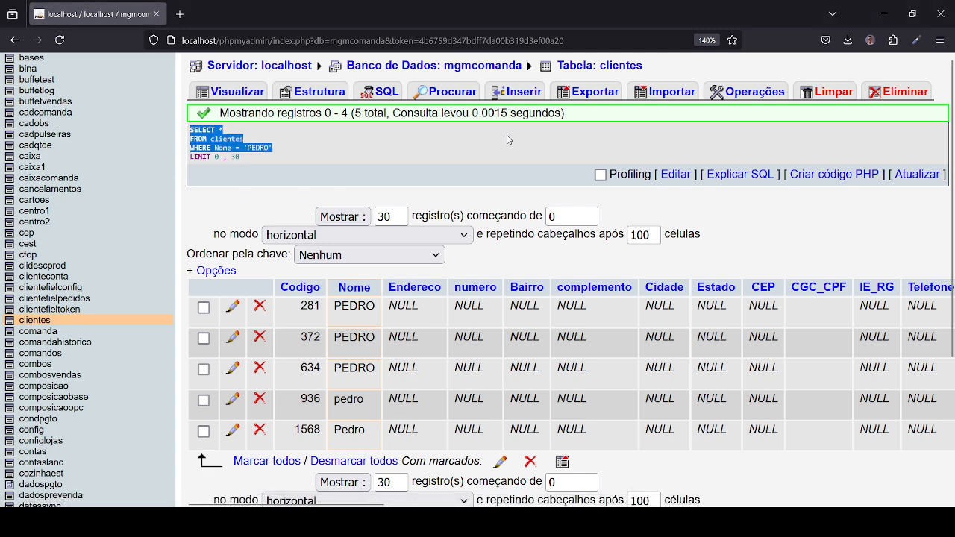
pyautogui.click(387, 91)
pyautogui.hotkey('ctrl', 'a')
pyautogui.hotkey('ctrl', 'v')
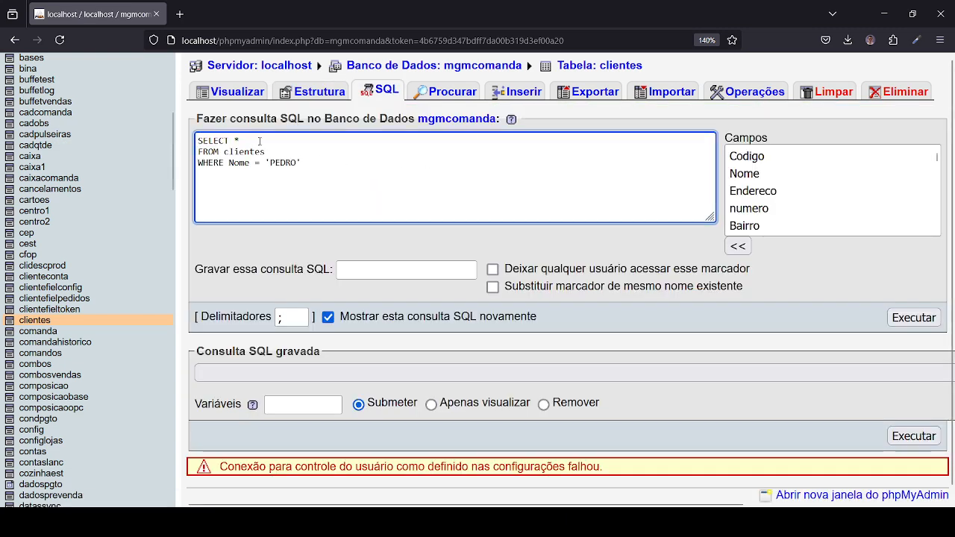
# - Join the three lines of the SELECT query into a single line
pyautogui.click(259, 140)
pyautogui.press('Delete')
pyautogui.press('BackSpace')
pyautogui.press('BackSpace')
pyautogui.press('BackSpace')
pyautogui.press('BackSpace')
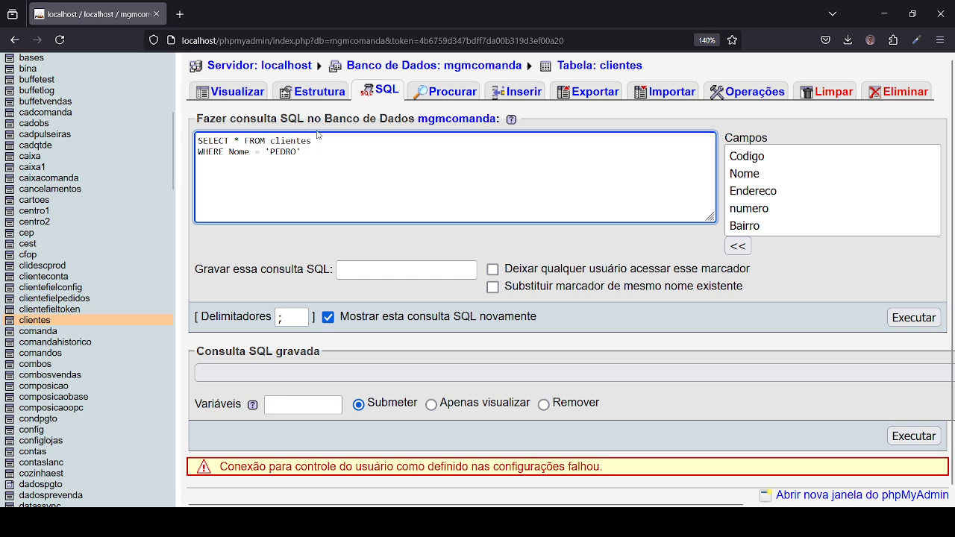
pyautogui.click(327, 139)
pyautogui.press('Delete')
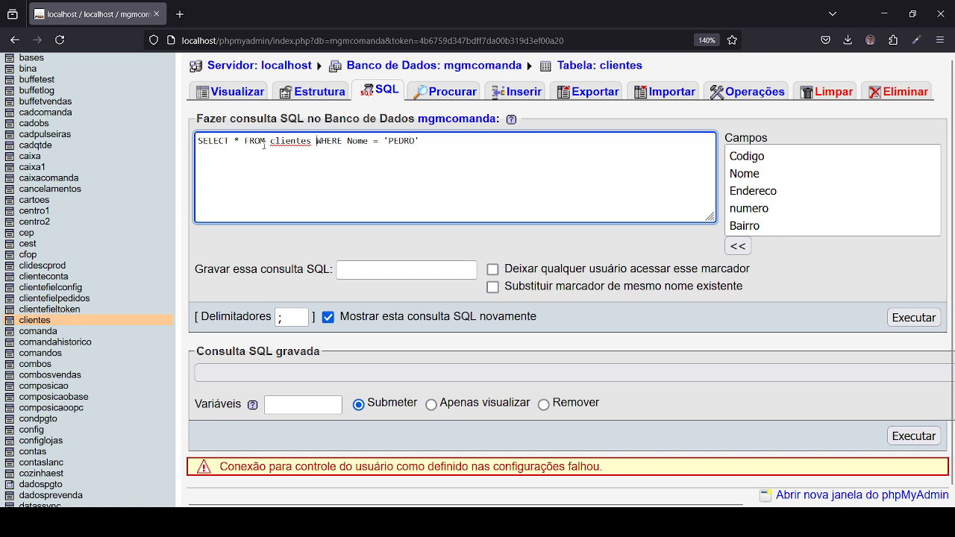
# - Turn the query into UPDATE clientes SET by replacing SELECT * and removing FROM, keeping the WHERE filter on Nome
pyautogui.moveTo(237, 140); pyautogui.dragTo(82, 110)
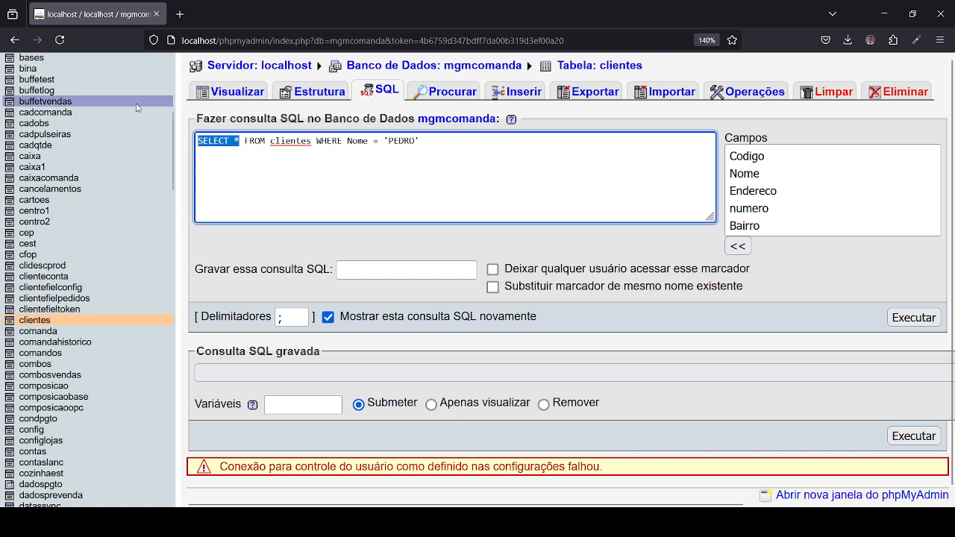
pyautogui.write('UPDATE')
pyautogui.hotkey('shift', 'Right')
pyautogui.hotkey('shift', 'Right')
pyautogui.hotkey('shift', 'Right')
pyautogui.hotkey('shift', 'Right')
pyautogui.hotkey('shift', 'Right')
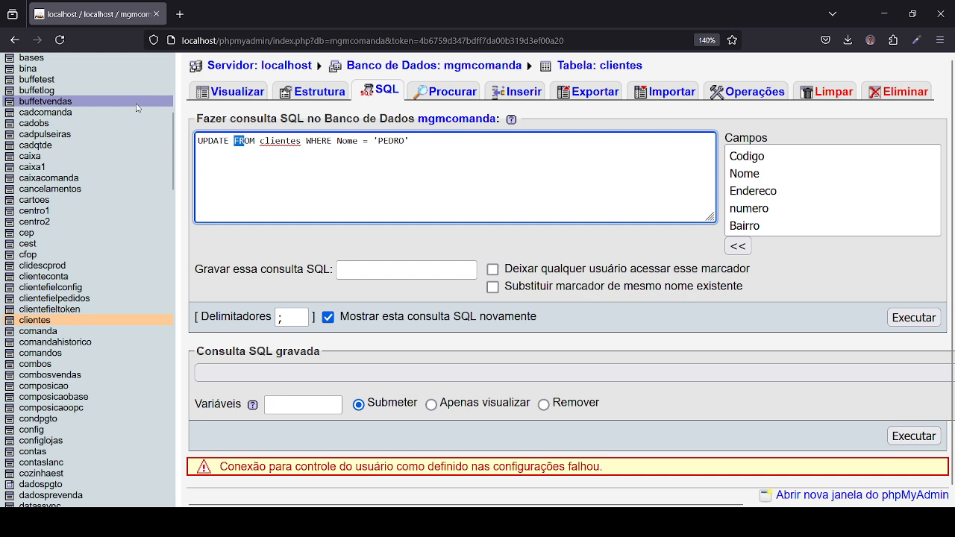
pyautogui.press('Delete')
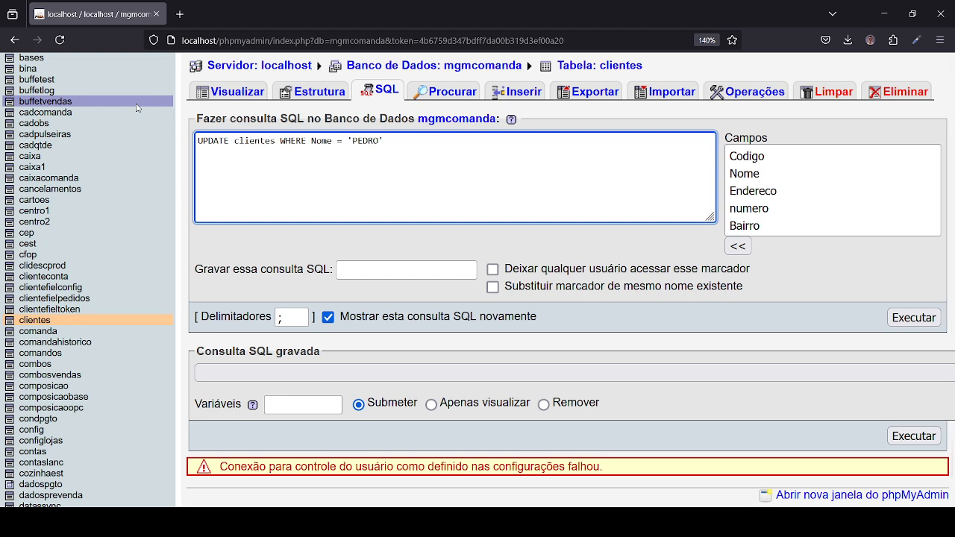
pyautogui.write('SET')
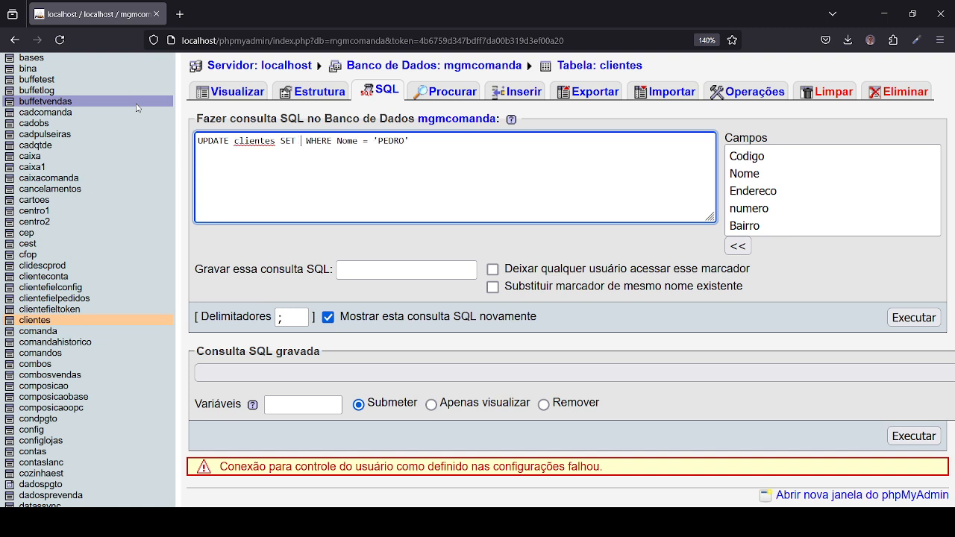
# - Complete the SET clause by inserting the Endereco field without backticks and assigning it the quoted street address
pyautogui.click(753, 191)
pyautogui.click(738, 247)
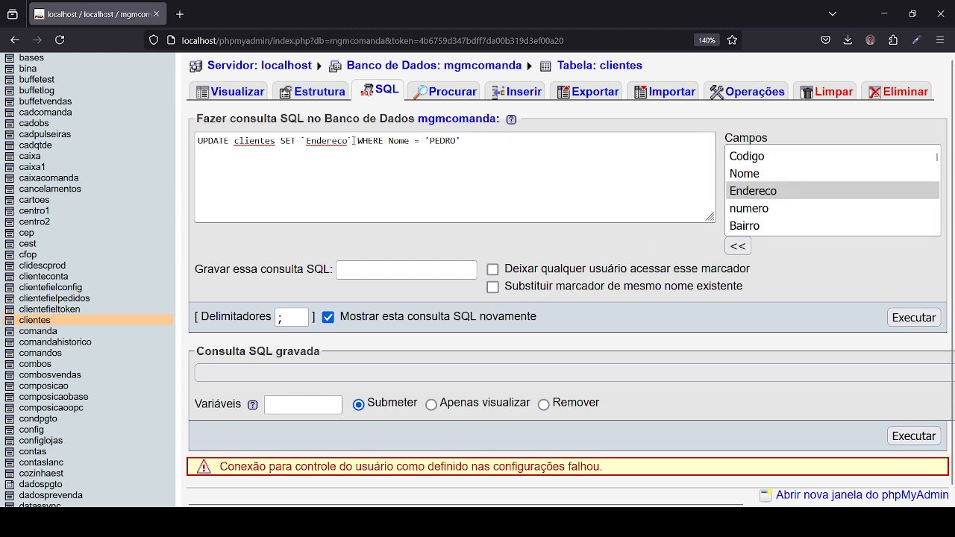
pyautogui.click(355, 141)
pyautogui.press('BackSpace')
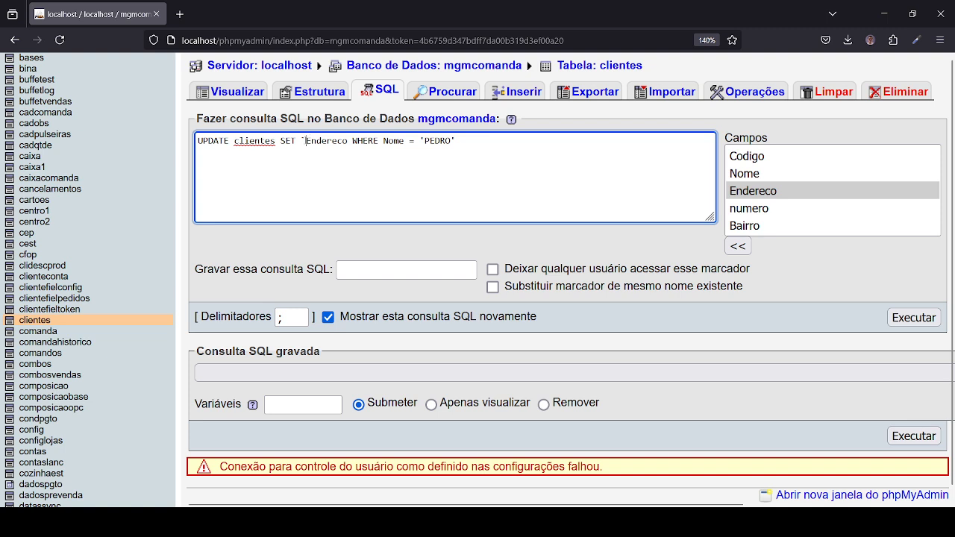
pyautogui.press('BackSpace')
pyautogui.write("='")
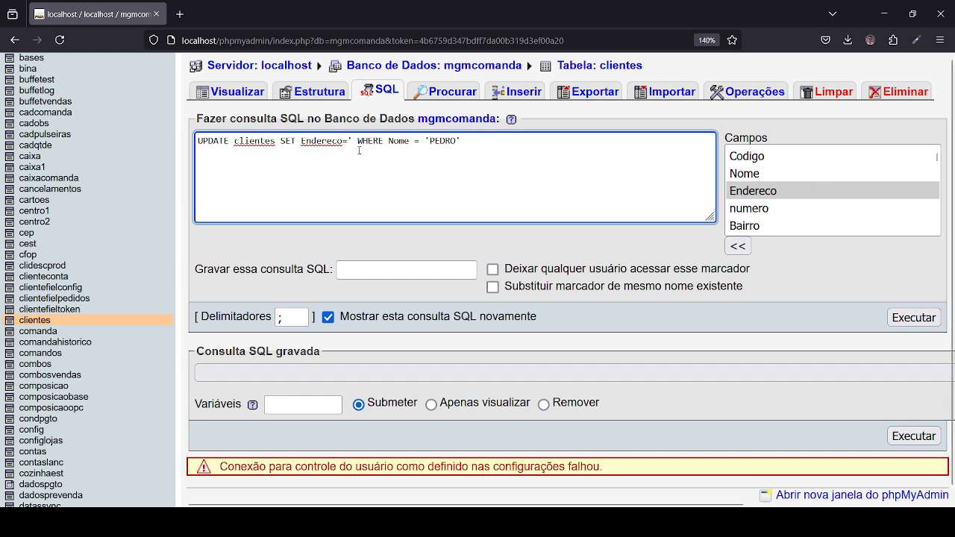
pyautogui.press('BackSpace')
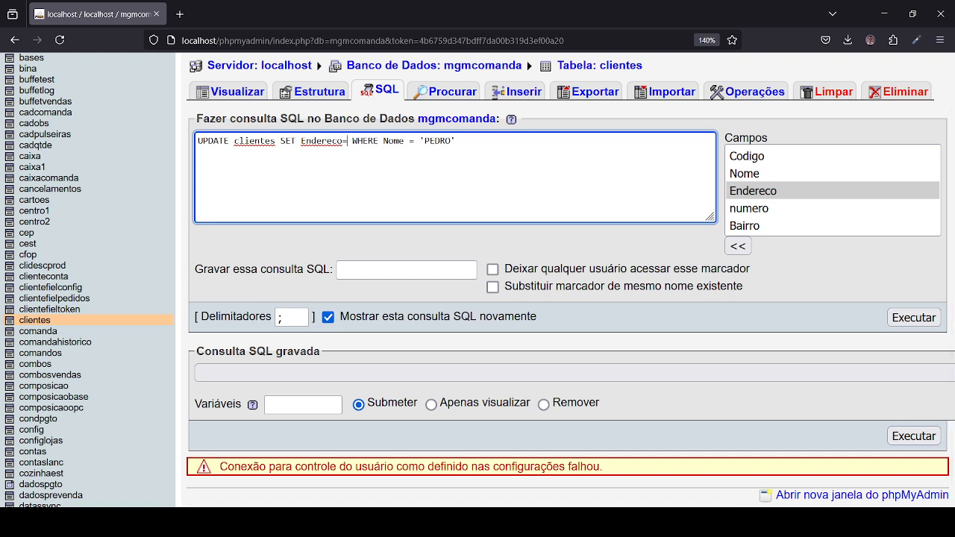
pyautogui.write("'")
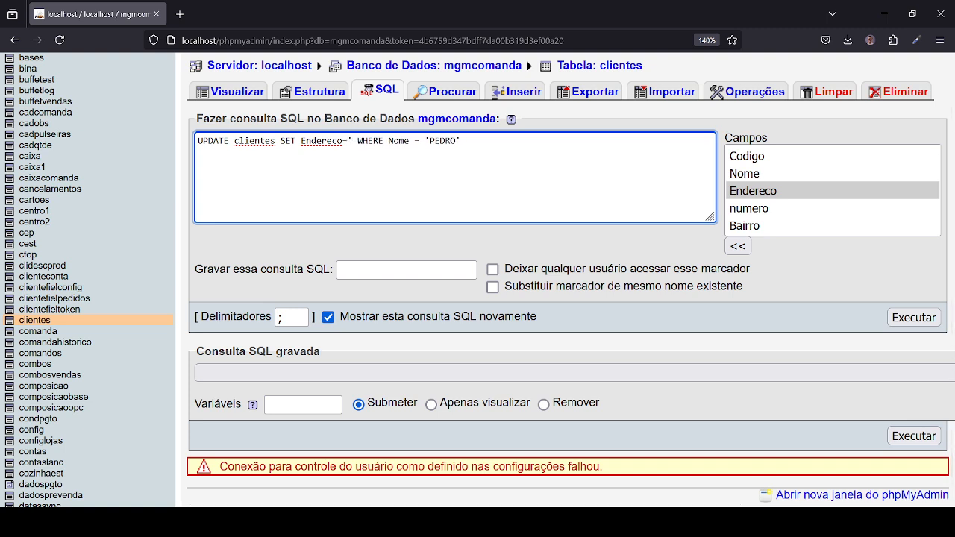
pyautogui.write("RUA DA SILVA'")
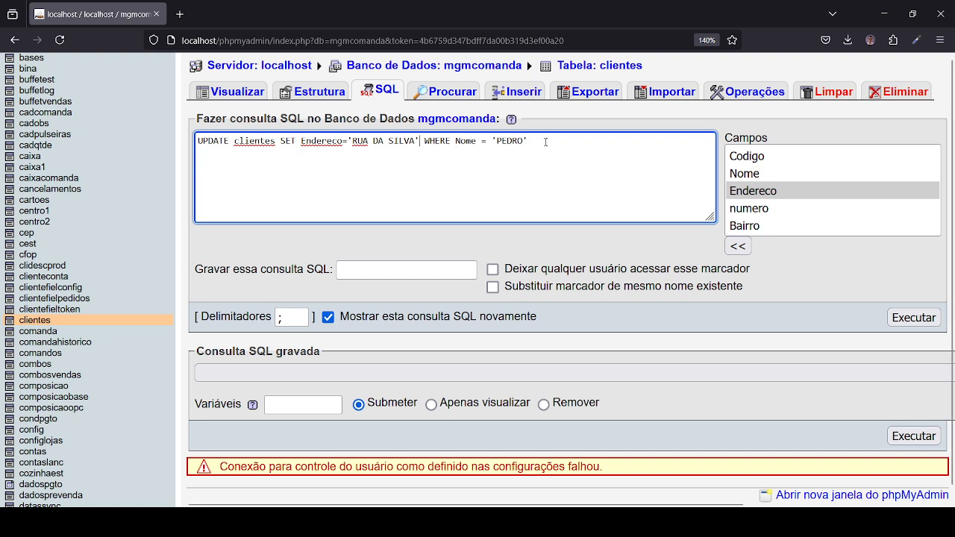
# - Copy the whole UPDATE statement, run it, and highlight the affected-rows message
pyautogui.hotkey('ctrl', 'a')
pyautogui.hotkey('ctrl', 'c')
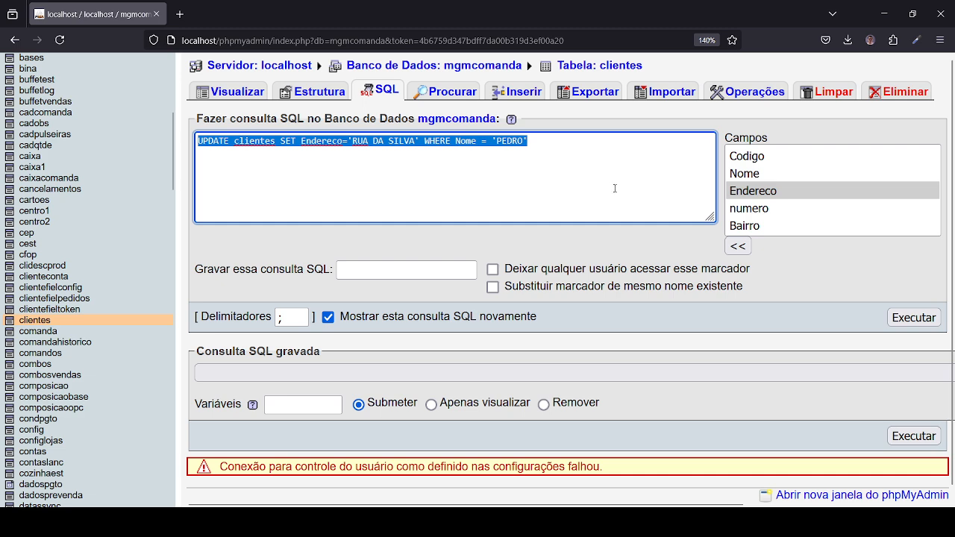
pyautogui.click(914, 318)
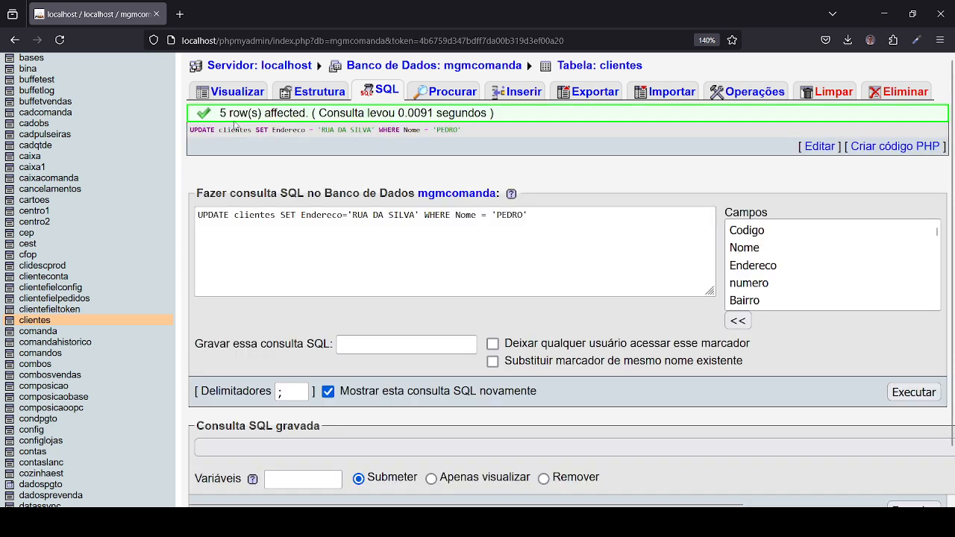
pyautogui.moveTo(220, 113); pyautogui.dragTo(309, 112)
pyautogui.click(309, 112)
# - Replace the UPDATE statement with the SELECT * FROM clientes query filtered by the client's Nome and run it
pyautogui.moveTo(589, 212); pyautogui.dragTo(90, 212)
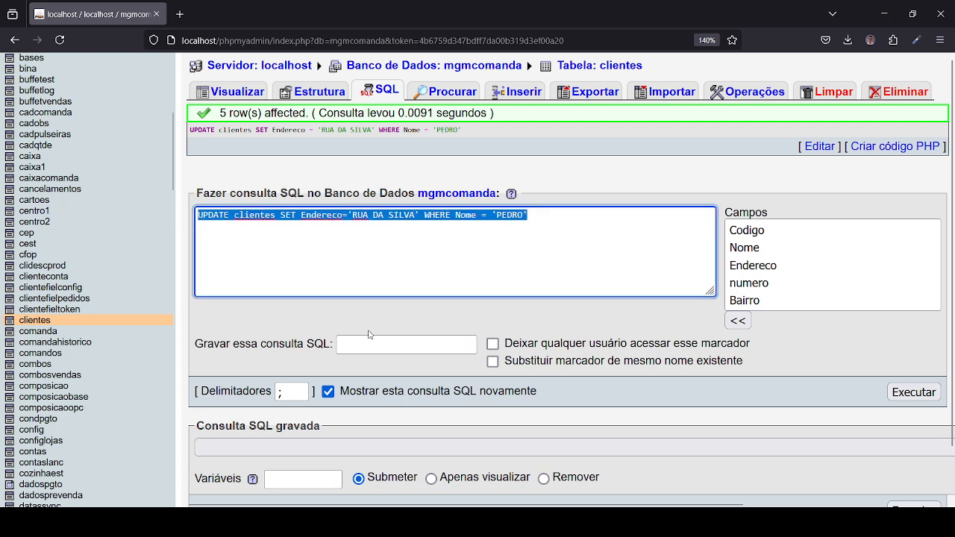
pyautogui.write("SELECT * FROM clientes WHERE Nome = 'PEDRO'")
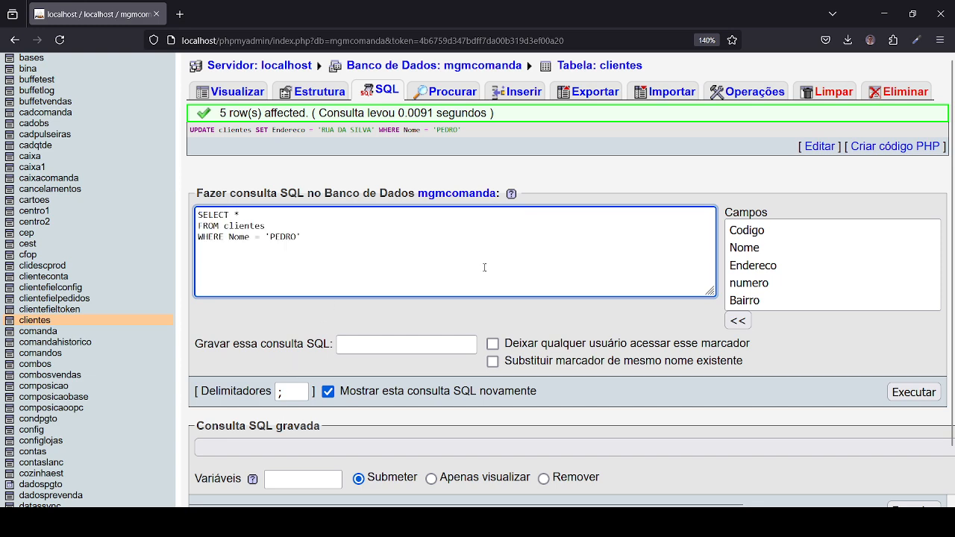
pyautogui.click(919, 392)
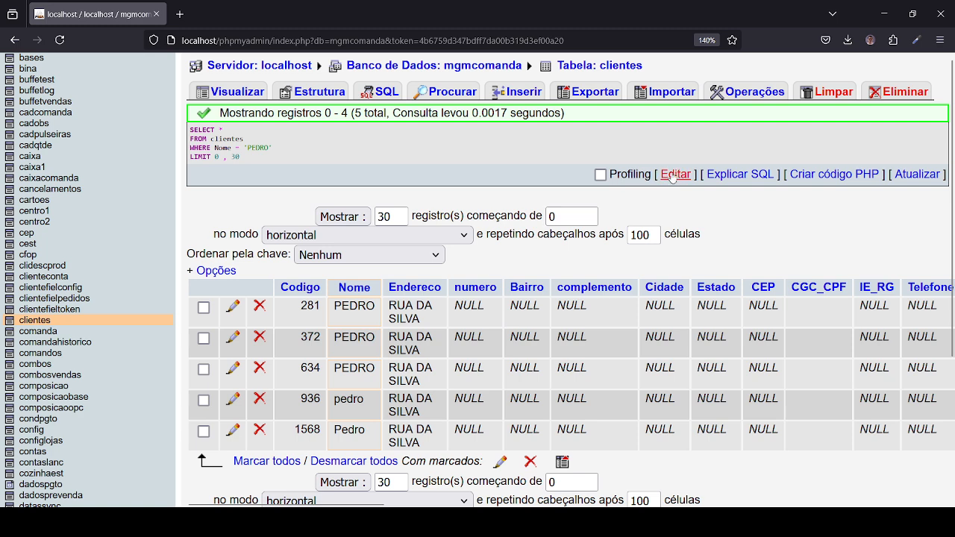
# - Replace the default query with the copied UPDATE statement and add AND `Codigo` < 100 to its WHERE clause
pyautogui.click(381, 91)
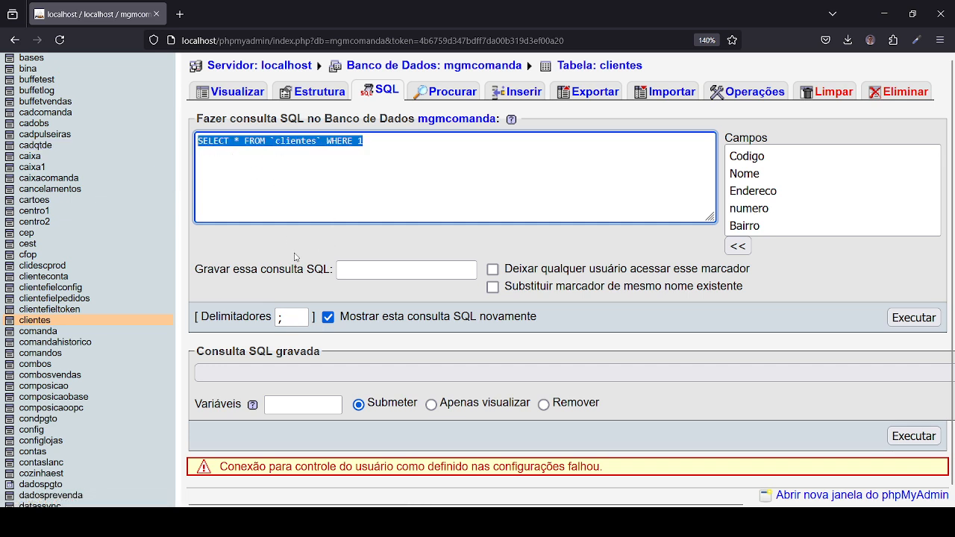
pyautogui.hotkey('ctrl', 'v')
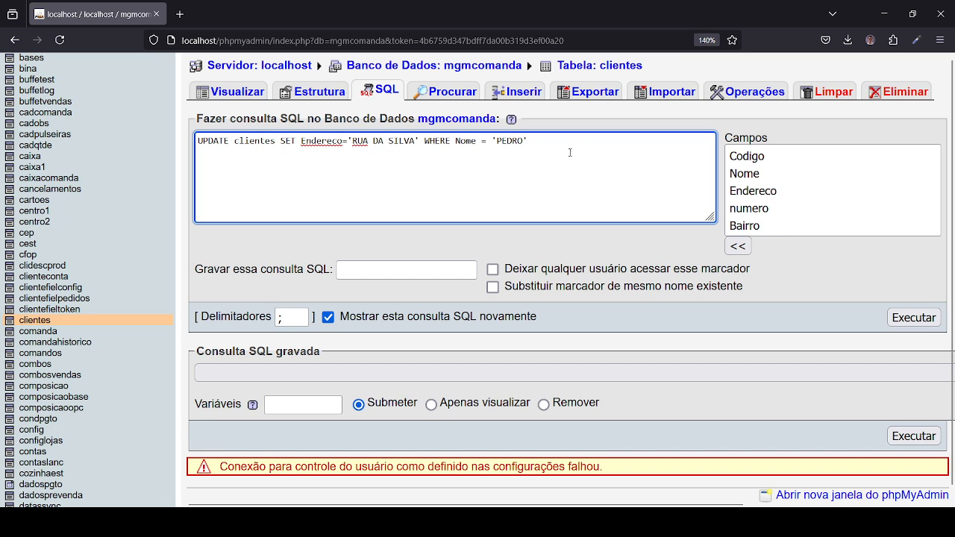
pyautogui.write('AND')
pyautogui.click(764, 155)
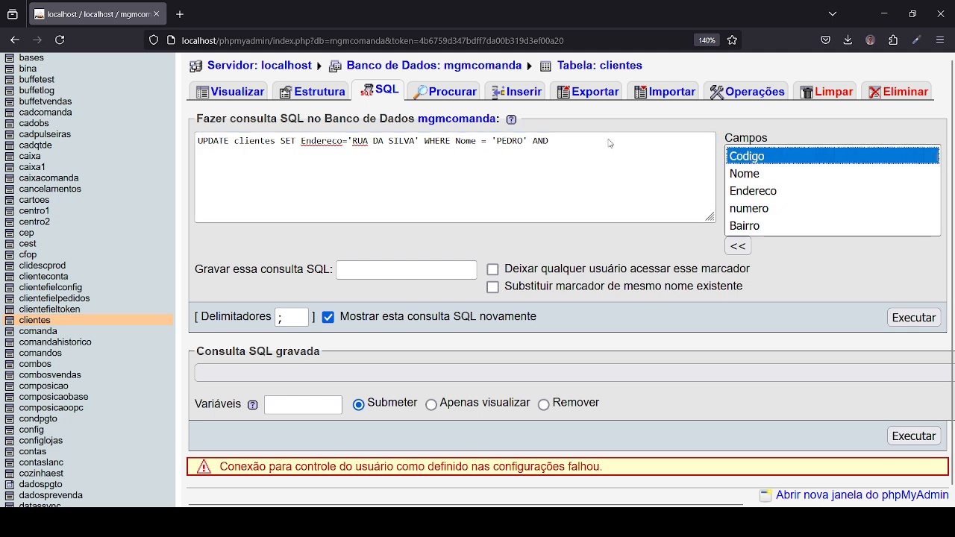
pyautogui.click(738, 246)
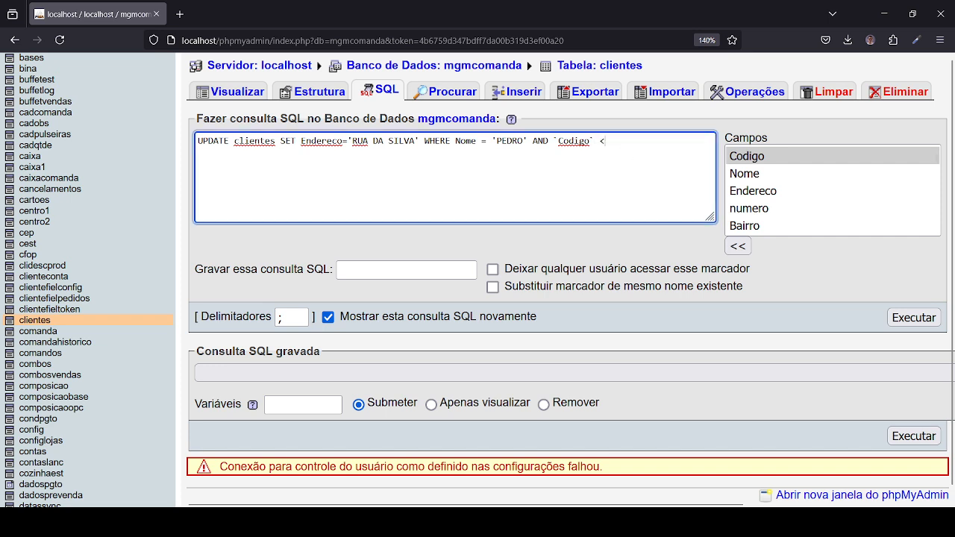
pyautogui.write('<100')
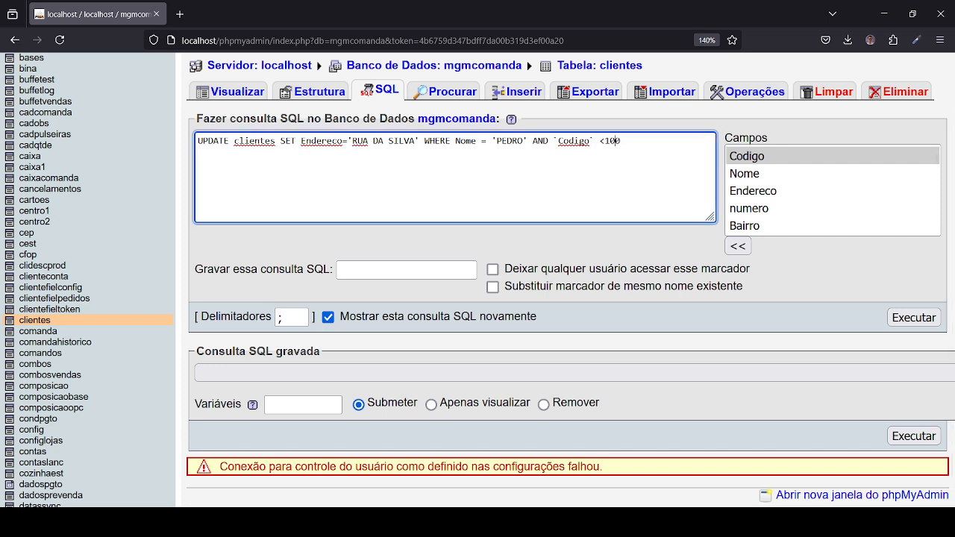
pyautogui.click(605, 140)
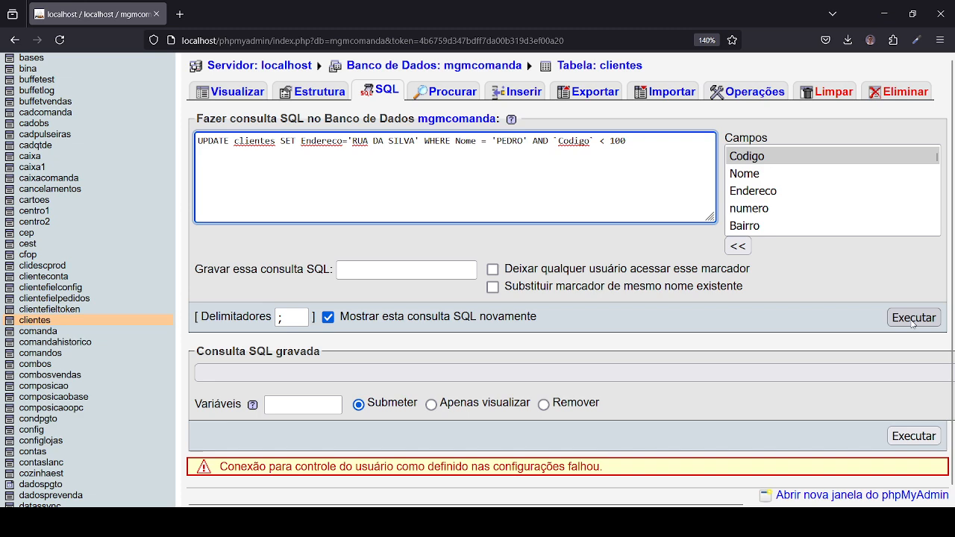
# - Highlight the address value and Endereco field in the UPDATE statement, and run it with the `Codigo` < 100 condition
pyautogui.moveTo(354, 140); pyautogui.dragTo(385, 142)
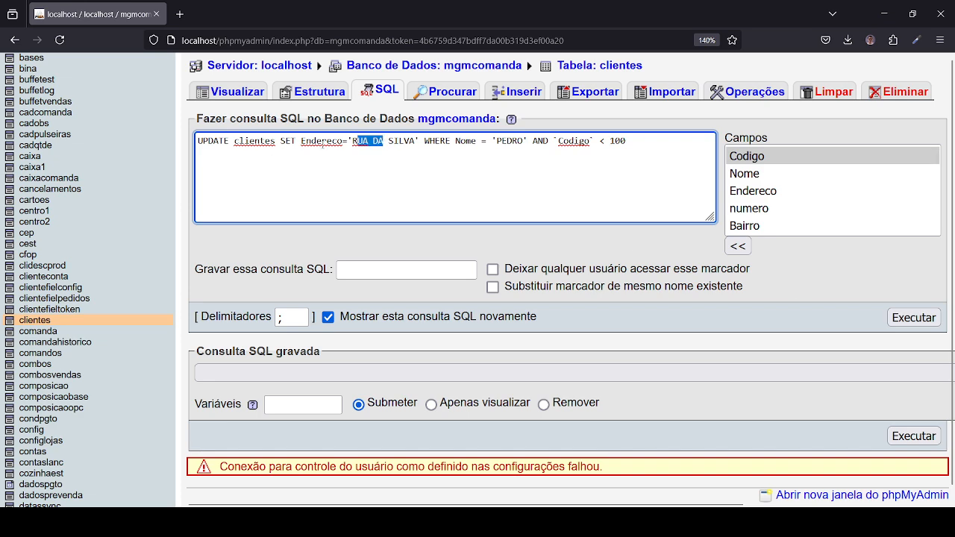
pyautogui.doubleClick(321, 140)
pyautogui.click(914, 317)
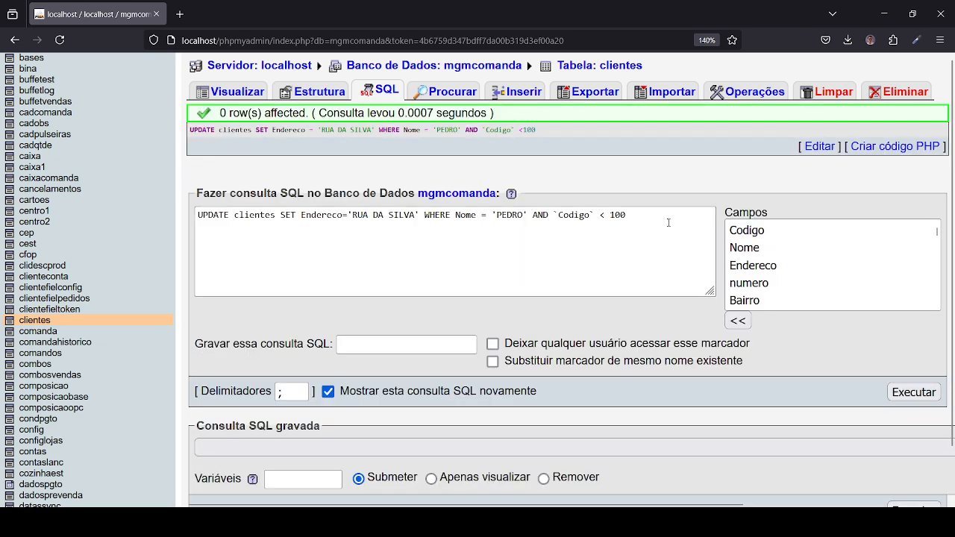
# - Raise the Codigo limit in the UPDATE statement's WHERE clause to 1000 and run it
pyautogui.moveTo(668, 222); pyautogui.dragTo(196, 217)
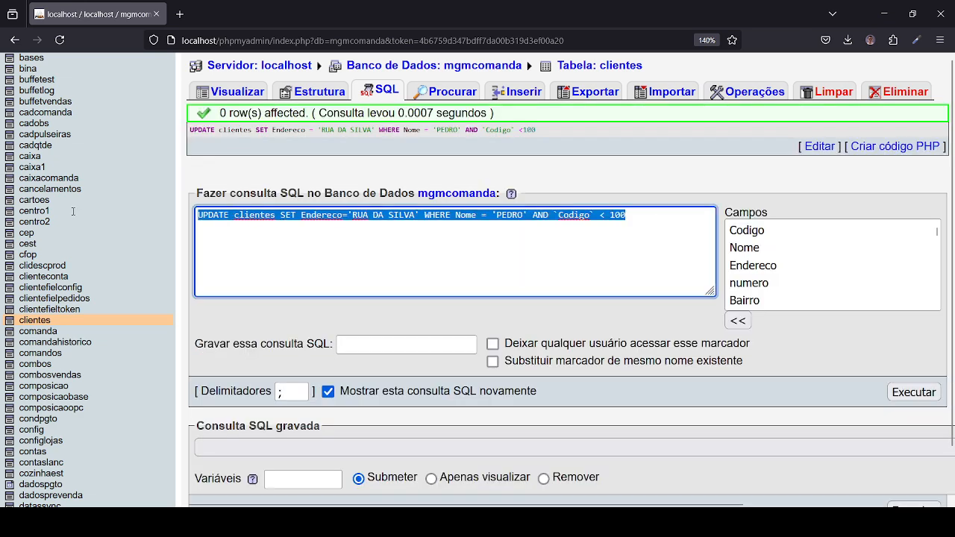
pyautogui.click(653, 231)
pyautogui.write('0')
pyautogui.click(929, 399)
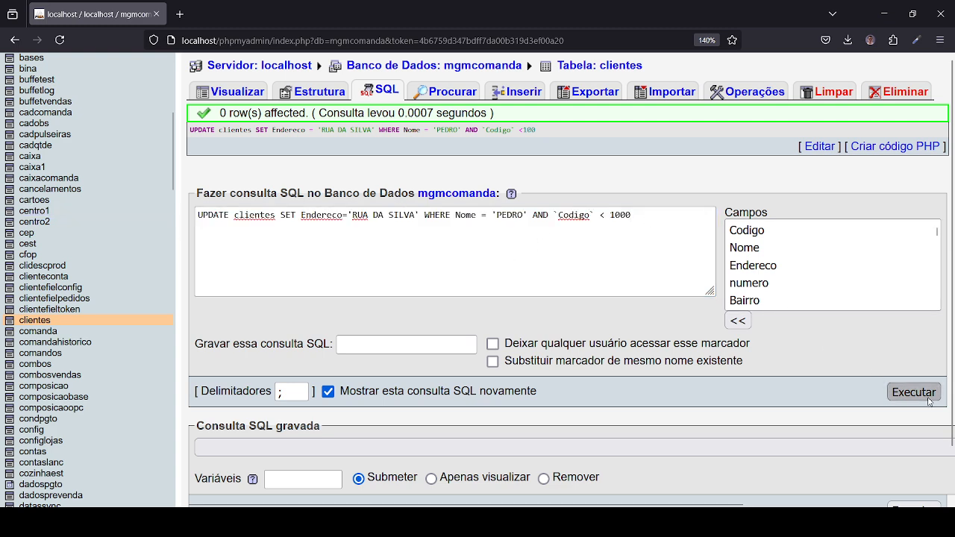
# - Set the Codigo limit in the UPDATE statement's WHERE clause to 2000 and run it
pyautogui.click(641, 214)
pyautogui.press('BackSpace')
pyautogui.press('BackSpace')
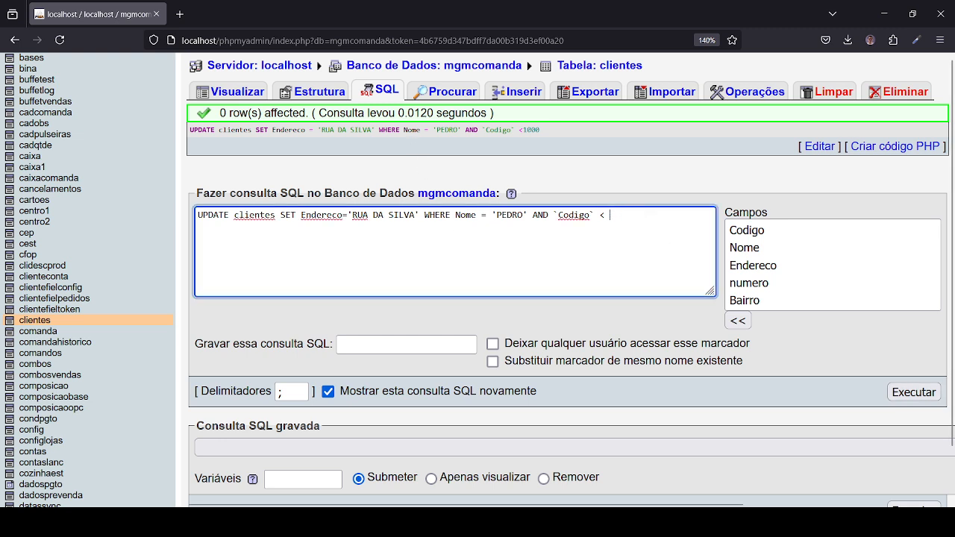
pyautogui.write('2000')
pyautogui.click(911, 393)
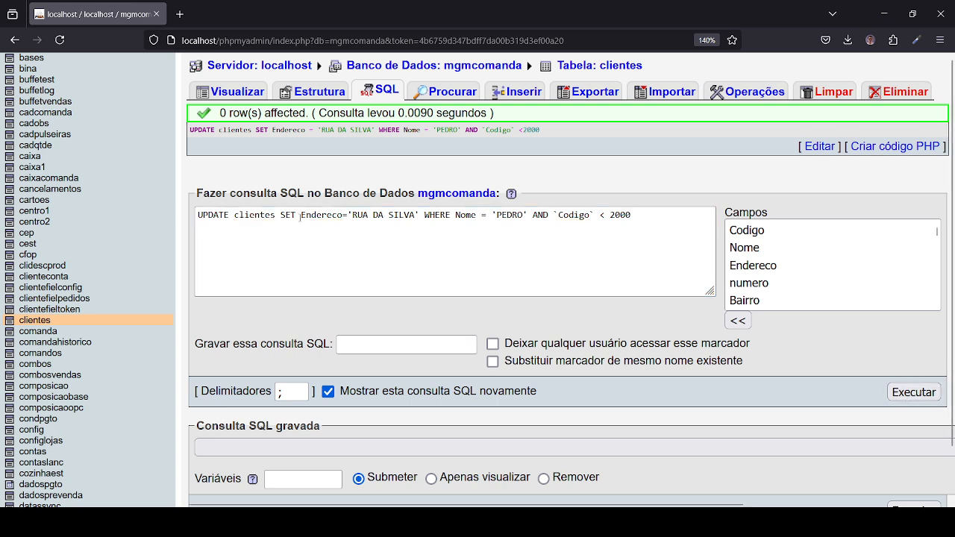
# - Highlight the parts of the WHERE clause, raise its Codigo limit to 20000, and run the UPDATE statement
pyautogui.doubleClick(548, 218)
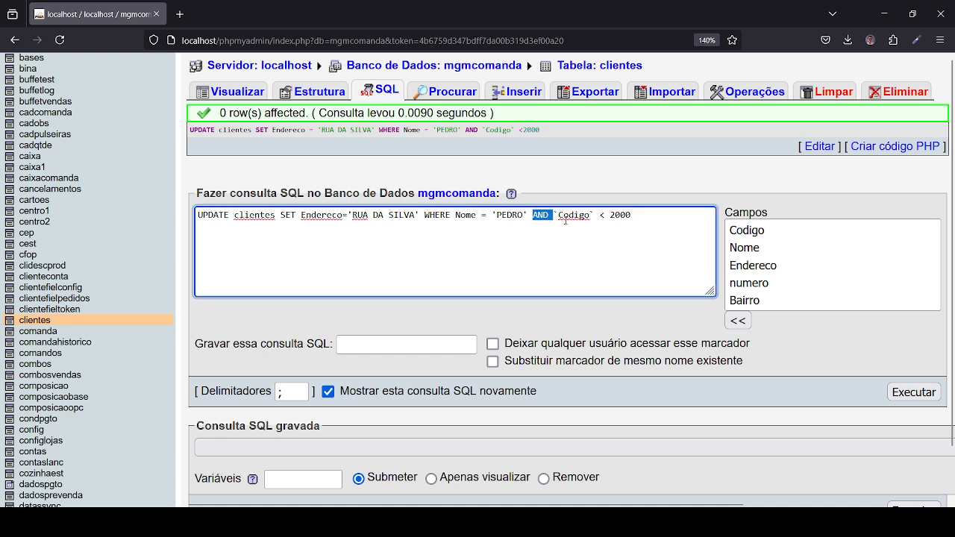
pyautogui.doubleClick(586, 220)
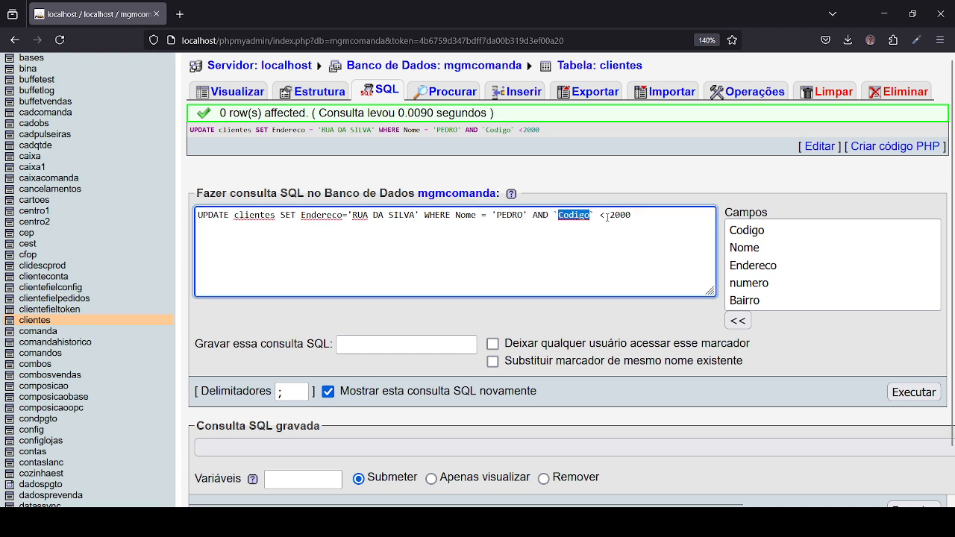
pyautogui.doubleClick(515, 215)
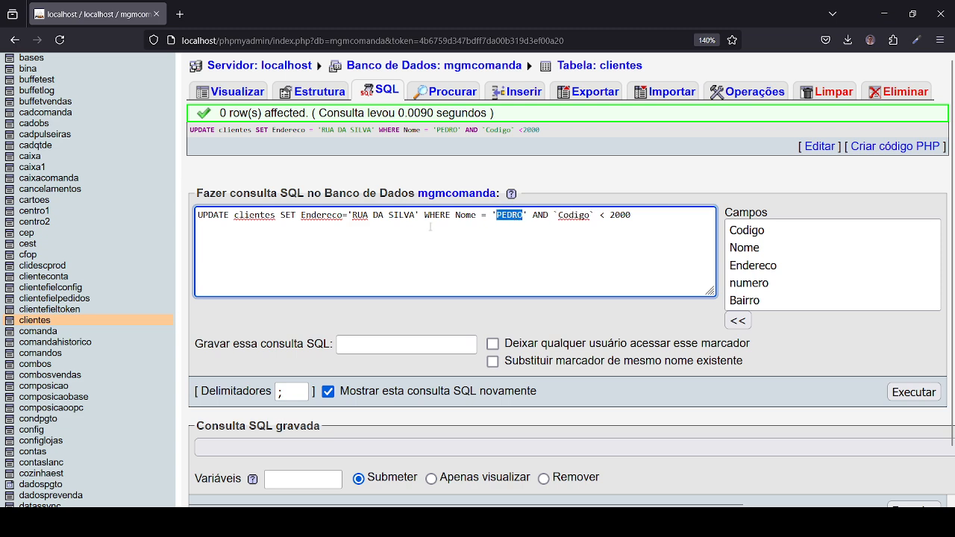
pyautogui.click(635, 216)
pyautogui.write('0')
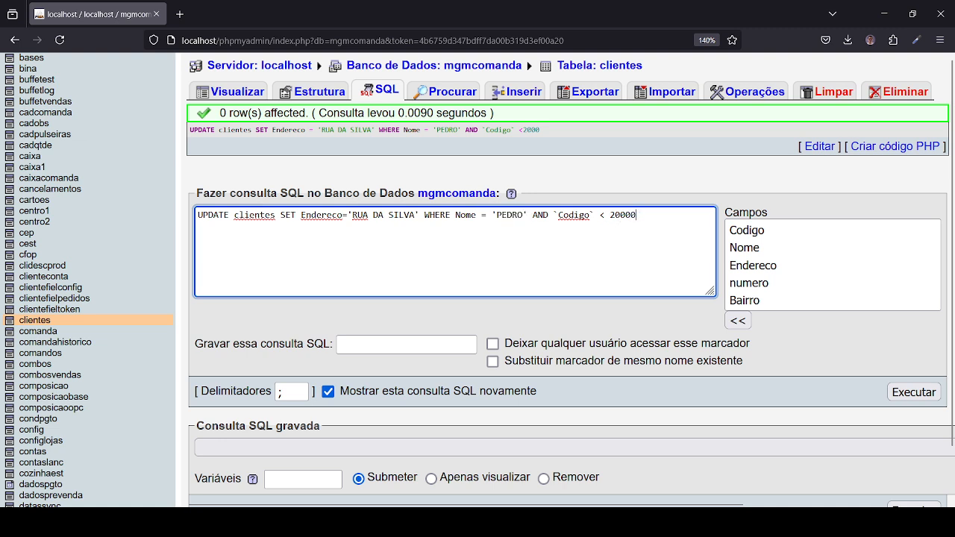
pyautogui.click(903, 393)
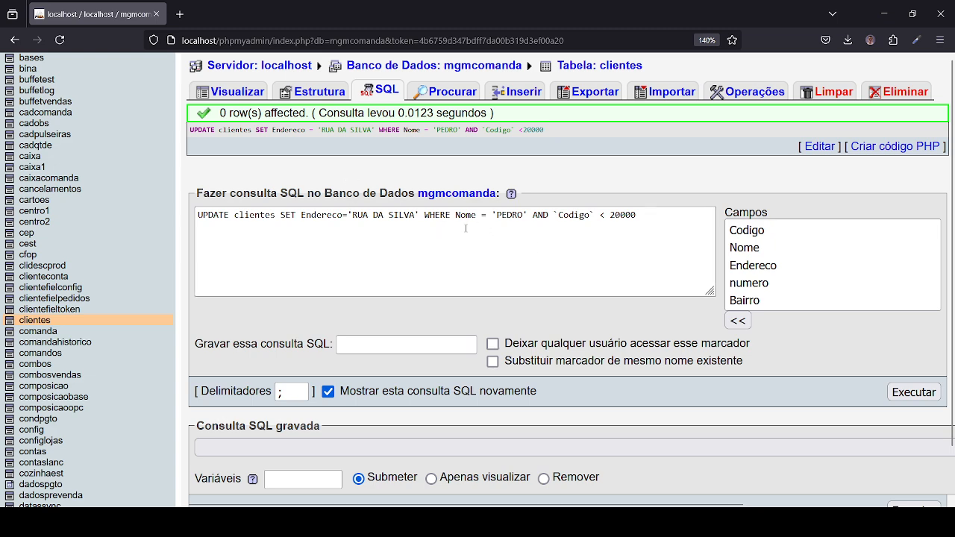
# - Append a space and 2 to the street address assigned to Endereco and run the UPDATE statement
pyautogui.doubleClick(520, 216)
pyautogui.moveTo(506, 215); pyautogui.dragTo(640, 217)
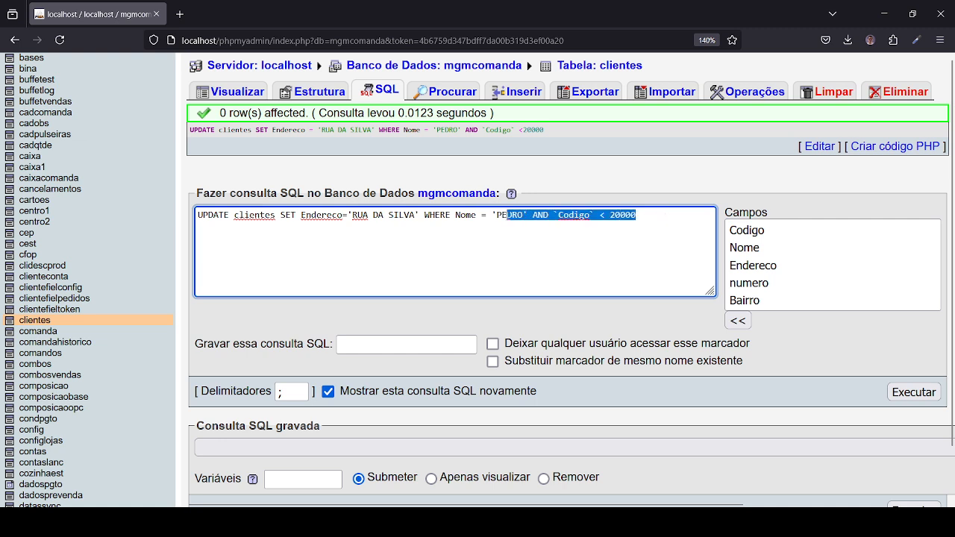
pyautogui.click(383, 215)
pyautogui.moveTo(416, 215); pyautogui.dragTo(352, 215)
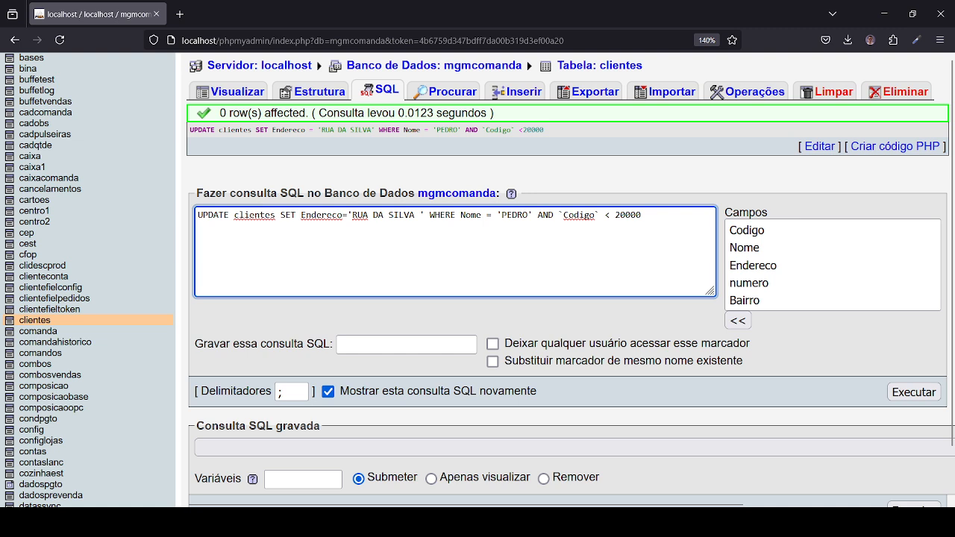
pyautogui.write('2')
pyautogui.hotkey('ctrl', 'Return')
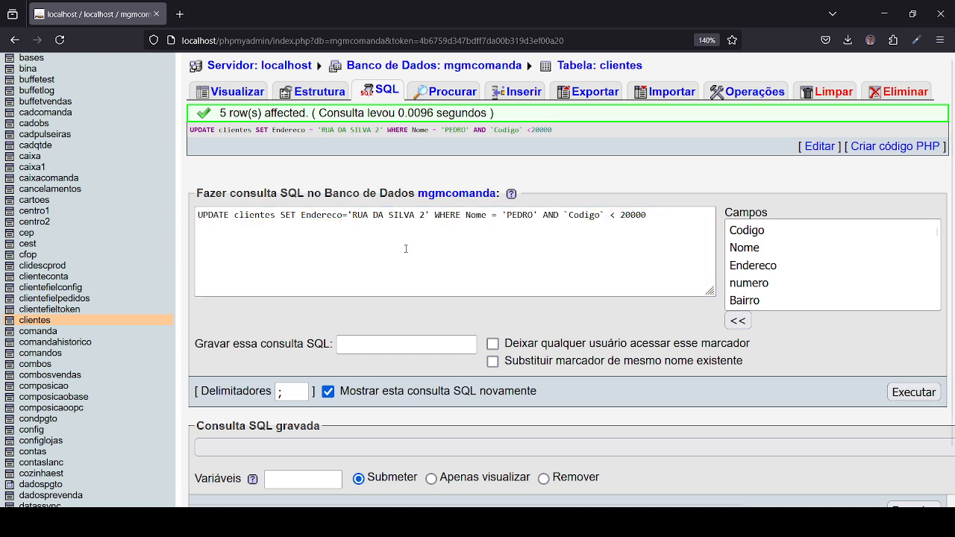
# - Highlight the affected-rows message and the complete UPDATE statement to review them
pyautogui.moveTo(221, 113); pyautogui.dragTo(306, 113)
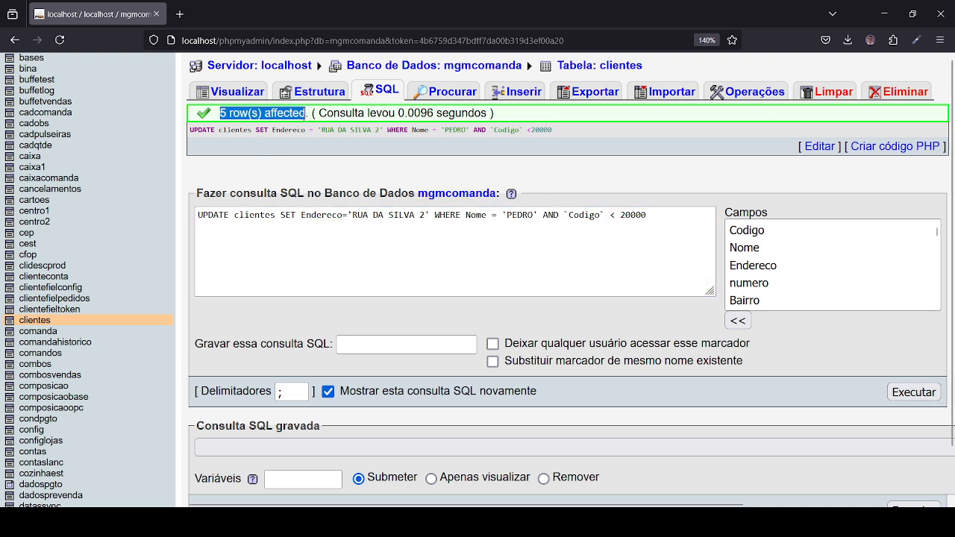
pyautogui.click(432, 217)
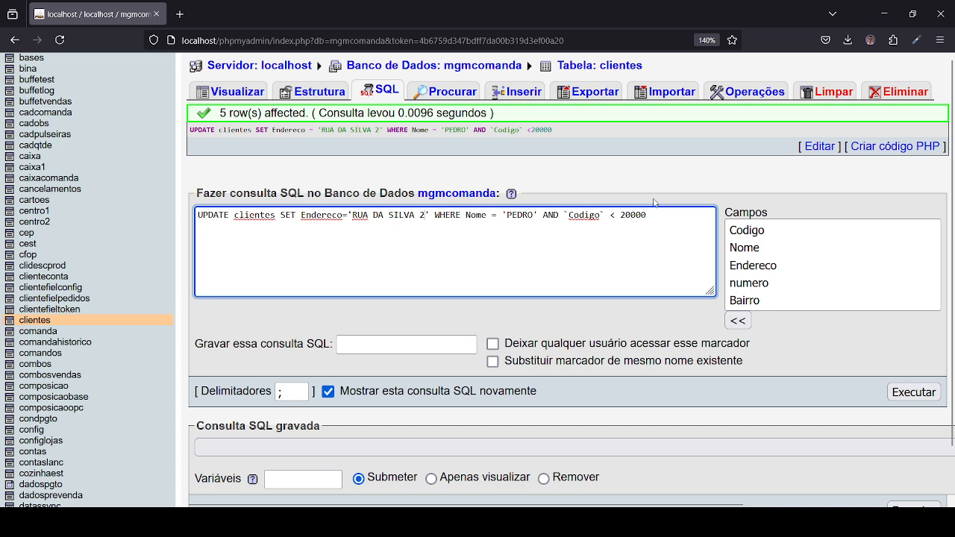
pyautogui.moveTo(683, 215); pyautogui.dragTo(197, 215)
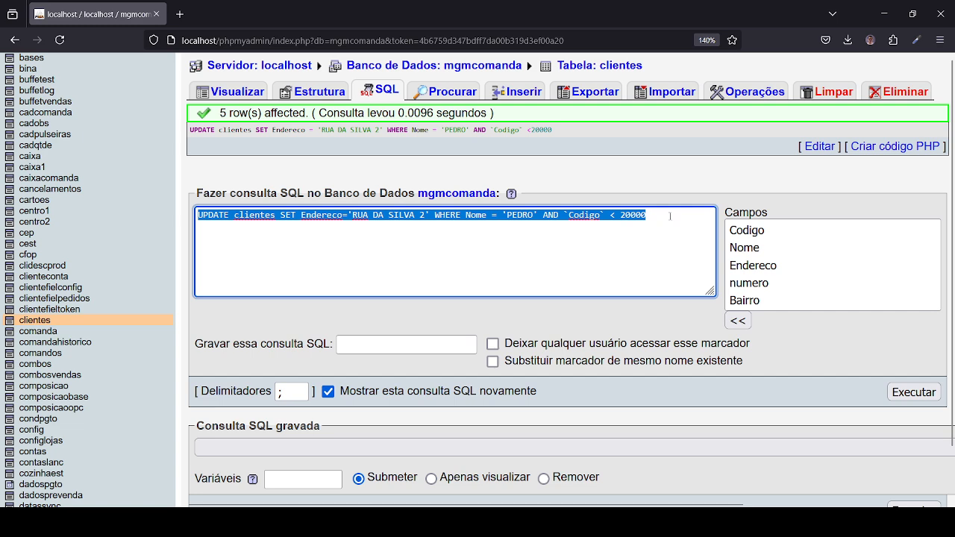
pyautogui.moveTo(670, 216); pyautogui.dragTo(197, 217)
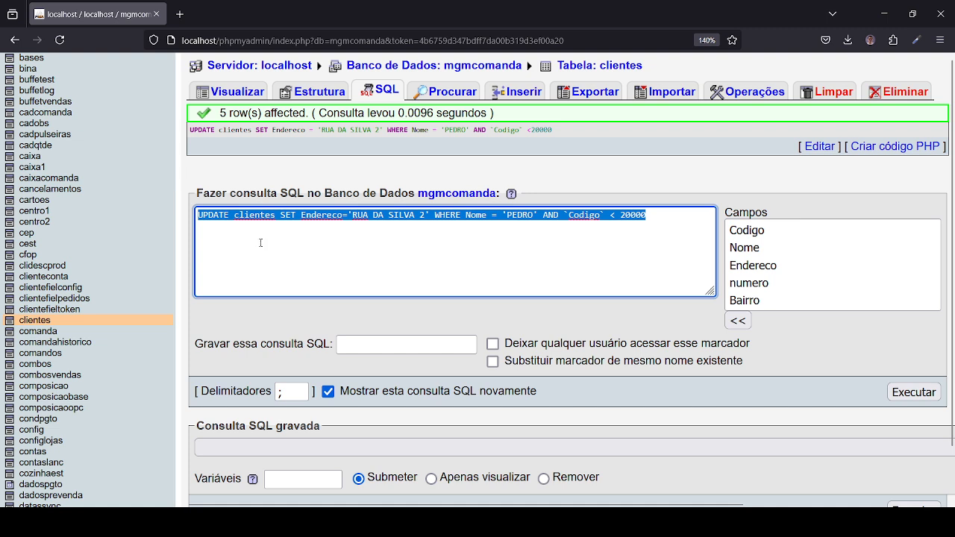
# - Start a new record in the bina table and enter the same phone number for Fone and Linha
pyautogui.click(28, 71)
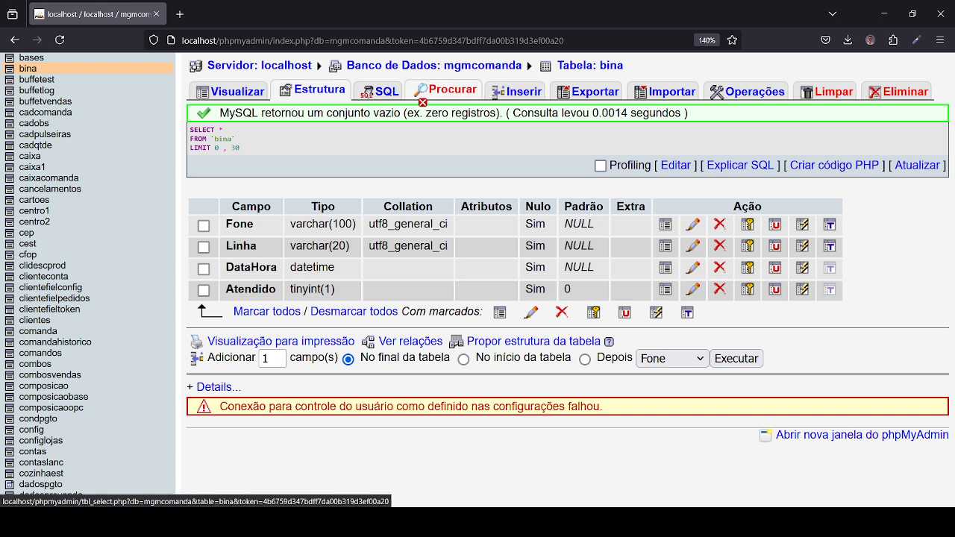
pyautogui.click(516, 88)
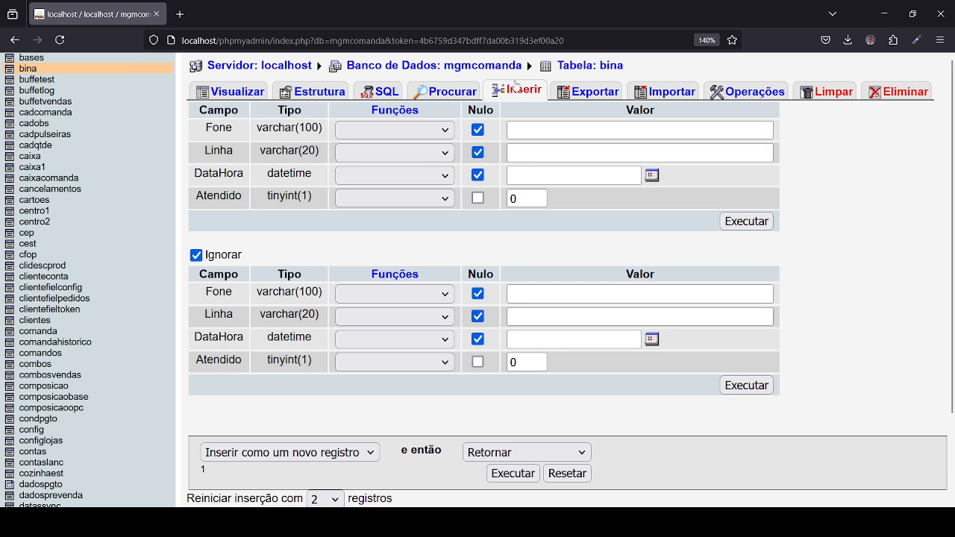
pyautogui.click(531, 130)
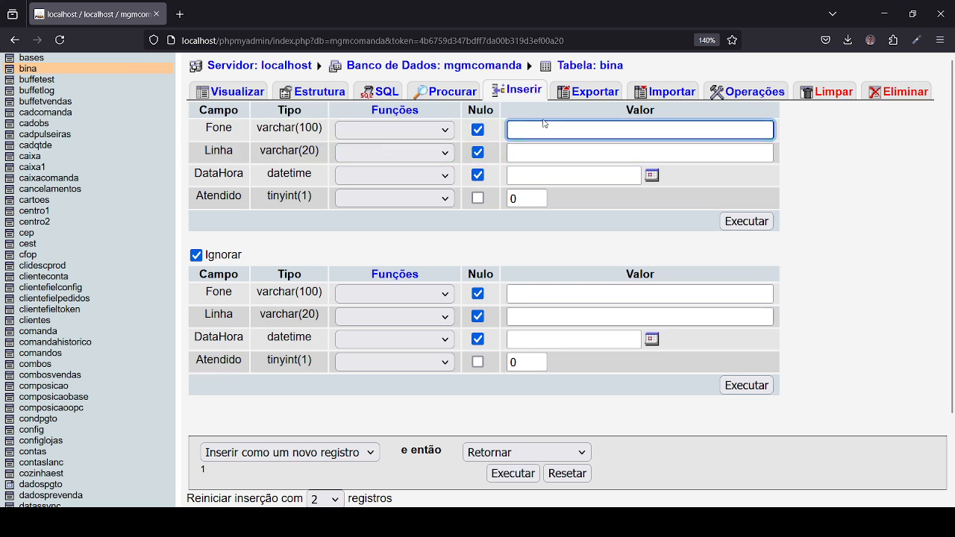
pyautogui.write('32128698')
pyautogui.press('Tab')
pyautogui.hotkey('shift', 'Tab')
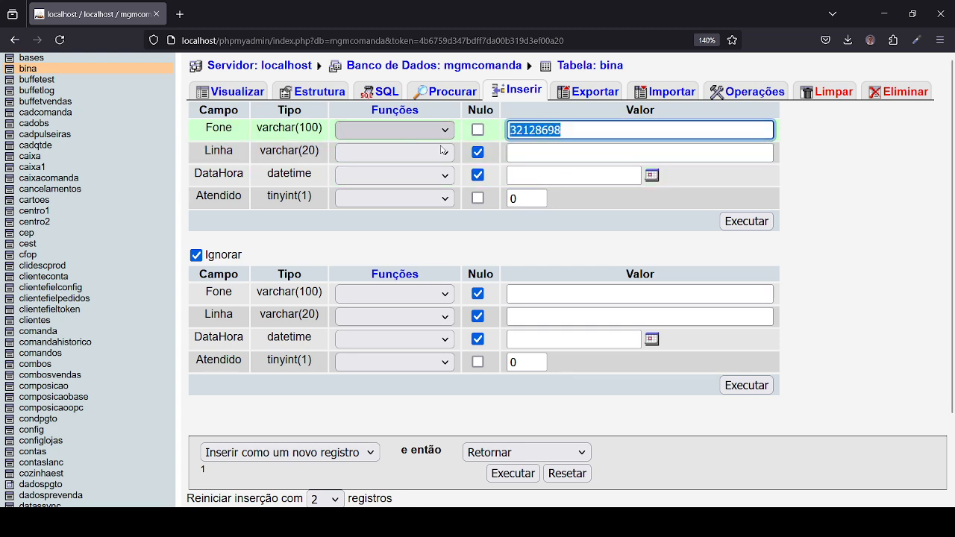
pyautogui.hotkey('ctrl', 'c')
pyautogui.click(541, 156)
pyautogui.hotkey('ctrl', 'v')
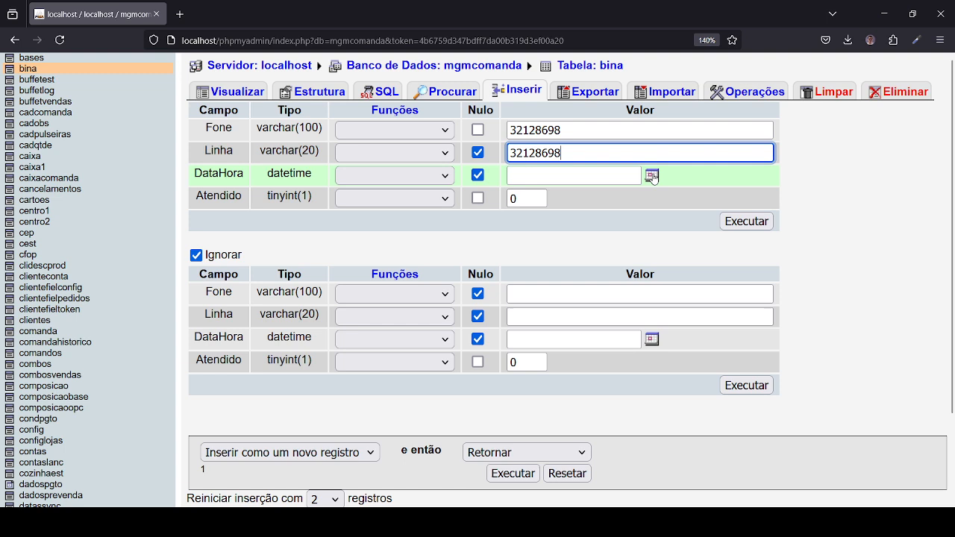
pyautogui.click(651, 175)
pyautogui.click(185, 160)
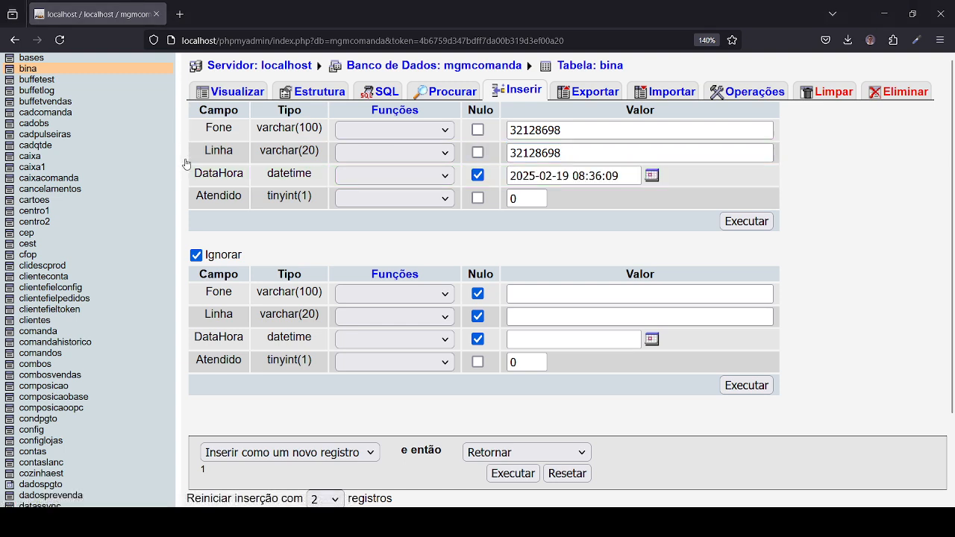
pyautogui.moveTo(538, 200); pyautogui.dragTo(468, 197)
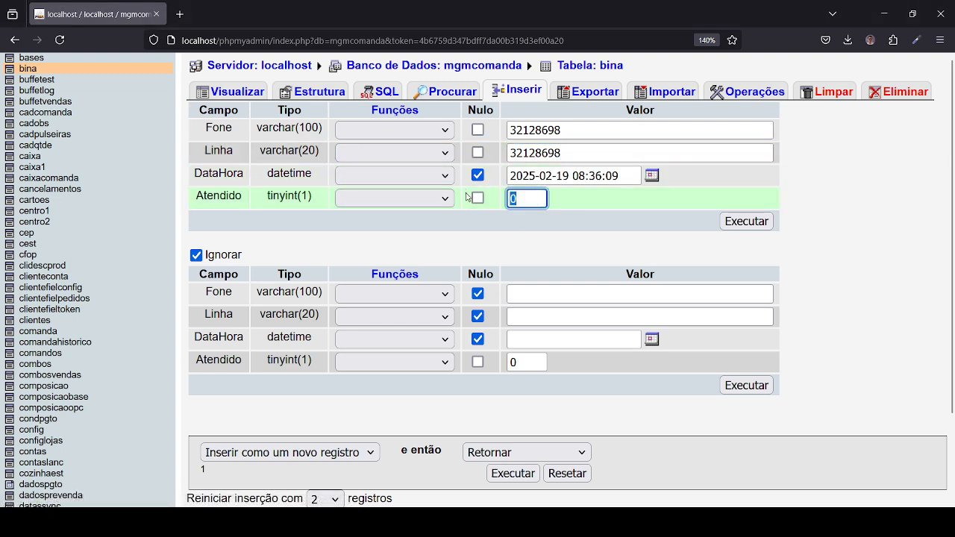
pyautogui.write('1')
pyautogui.click(747, 220)
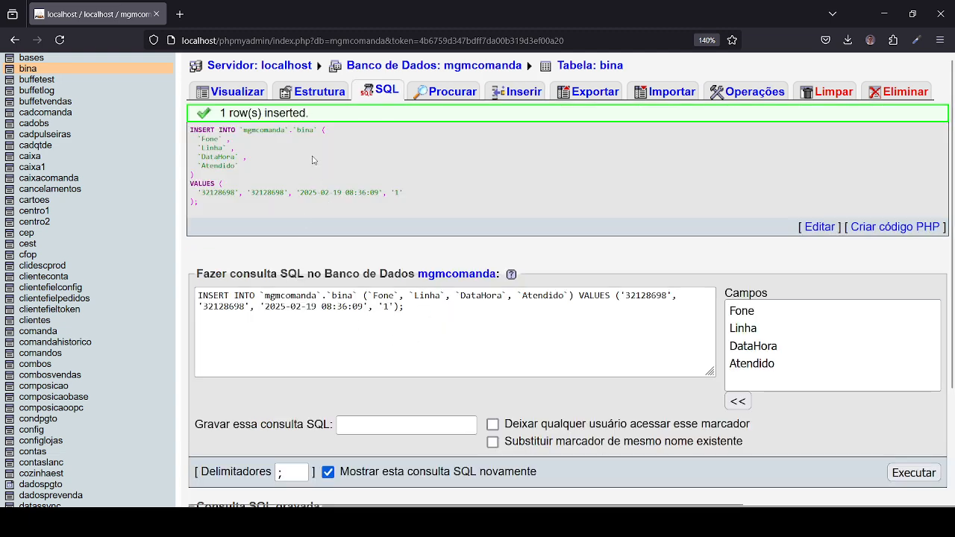
# - Copy the generated INSERT statement, browse the bina records, and paste the statement over the table's default SQL query
pyautogui.moveTo(425, 355); pyautogui.dragTo(179, 282)
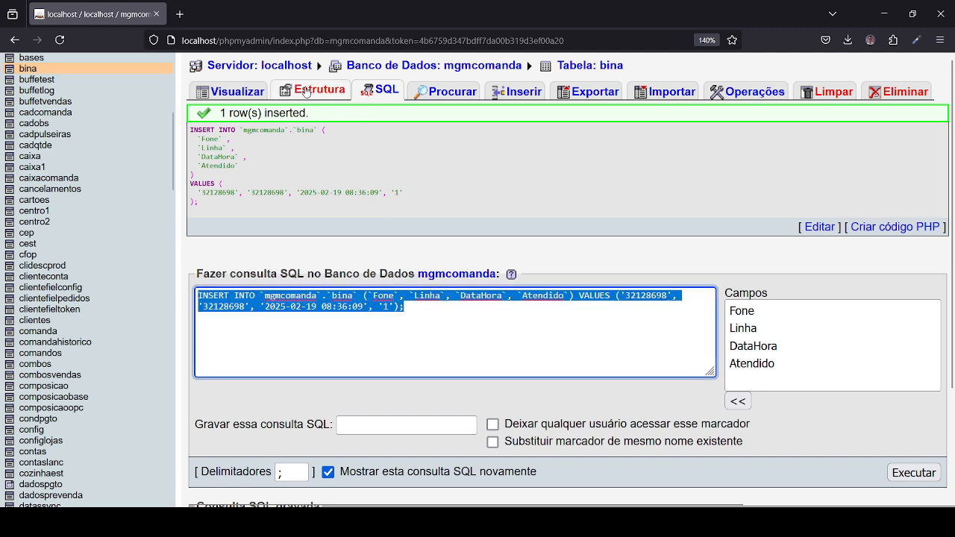
pyautogui.click(255, 97)
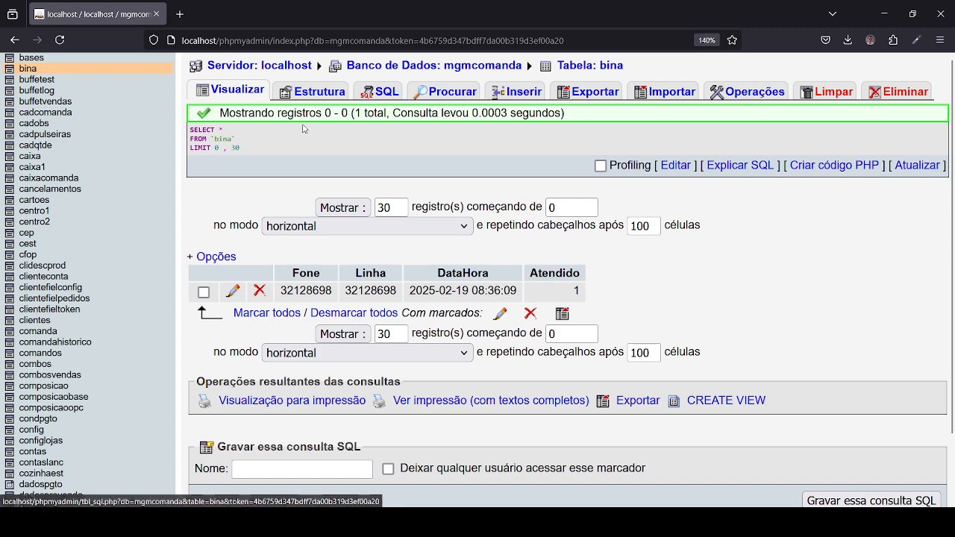
pyautogui.click(387, 89)
pyautogui.click(387, 168)
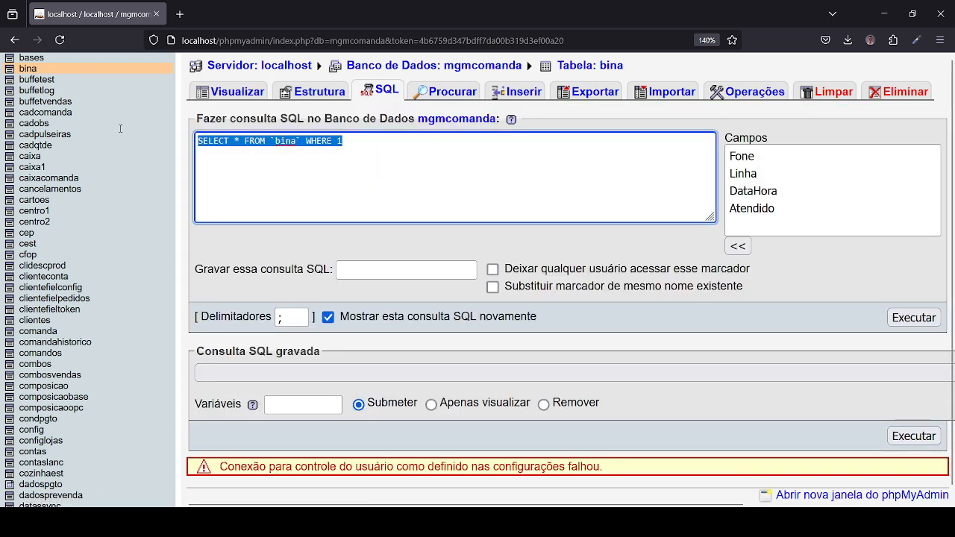
pyautogui.hotkey('ctrl', 'v')
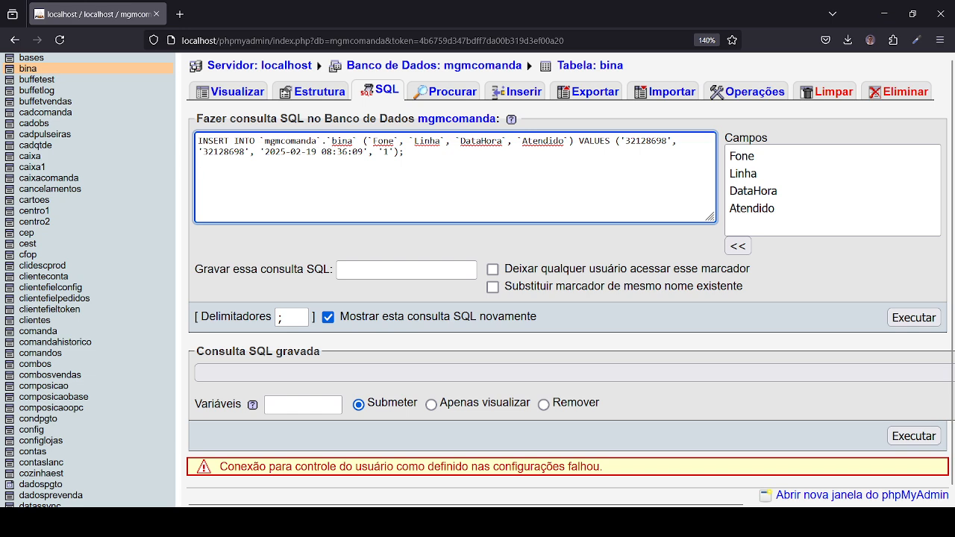
# - Begin a second statement below the pasted one with INSERT INTO bina, leaving a blank line between them
pyautogui.press('Return')
pyautogui.press('Return')
pyautogui.write('inser')
pyautogui.press('BackSpace')
pyautogui.press('BackSpace')
pyautogui.press('BackSpace')
pyautogui.press('BackSpace')
pyautogui.press('BackSpace')
pyautogui.write('I')
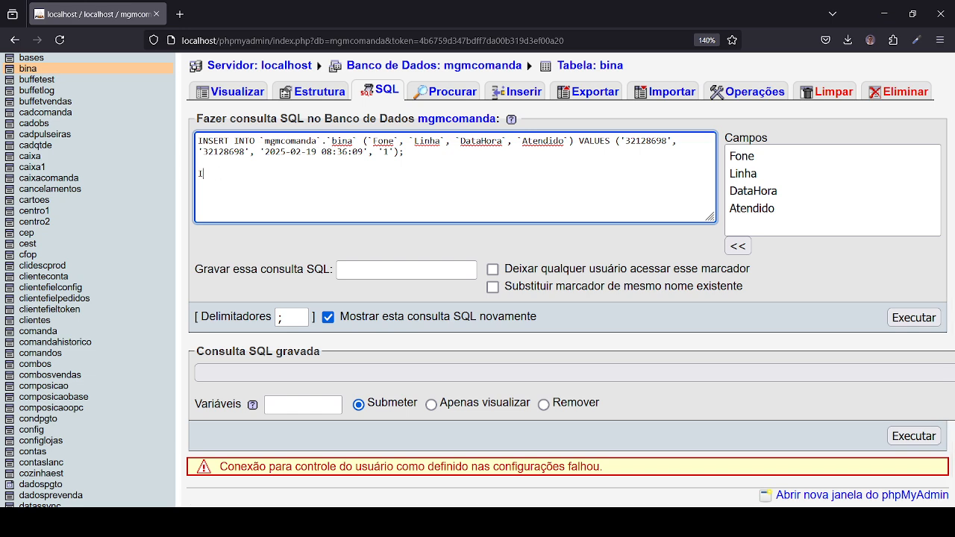
pyautogui.write('NSERT INTO bina')
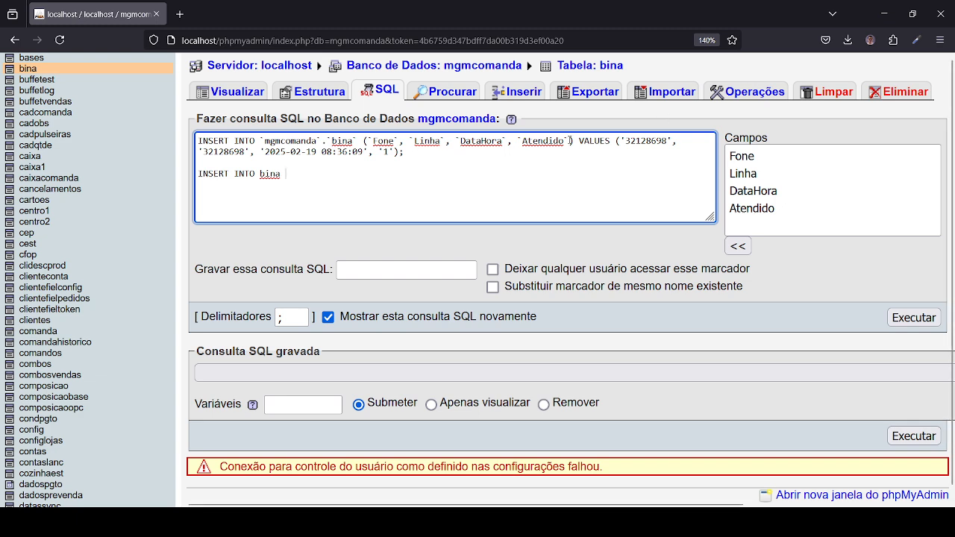
# - Continue the INSERT INTO bina statement with VALUES and the same quoted phone number for Fone and Linha
pyautogui.moveTo(570, 140); pyautogui.dragTo(367, 140)
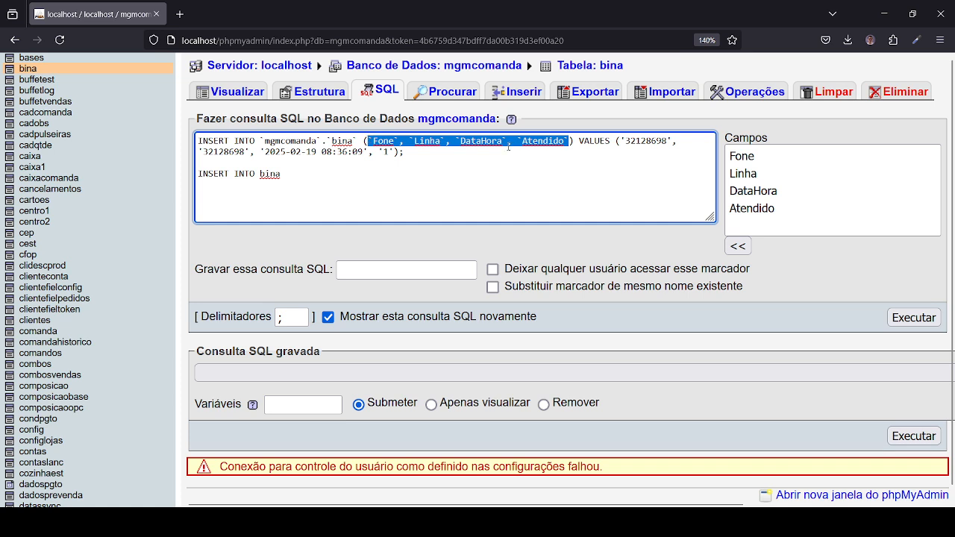
pyautogui.click(323, 179)
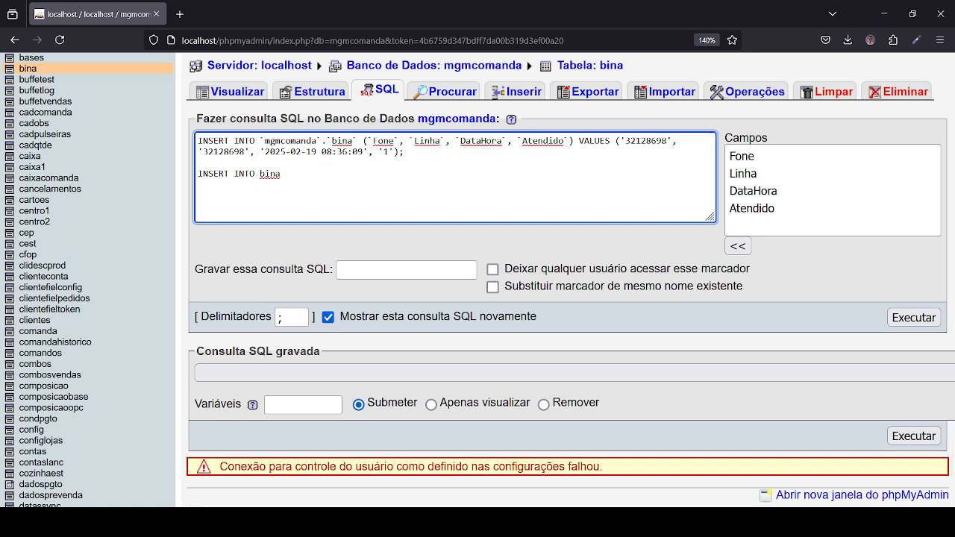
pyautogui.write('VALUES (')
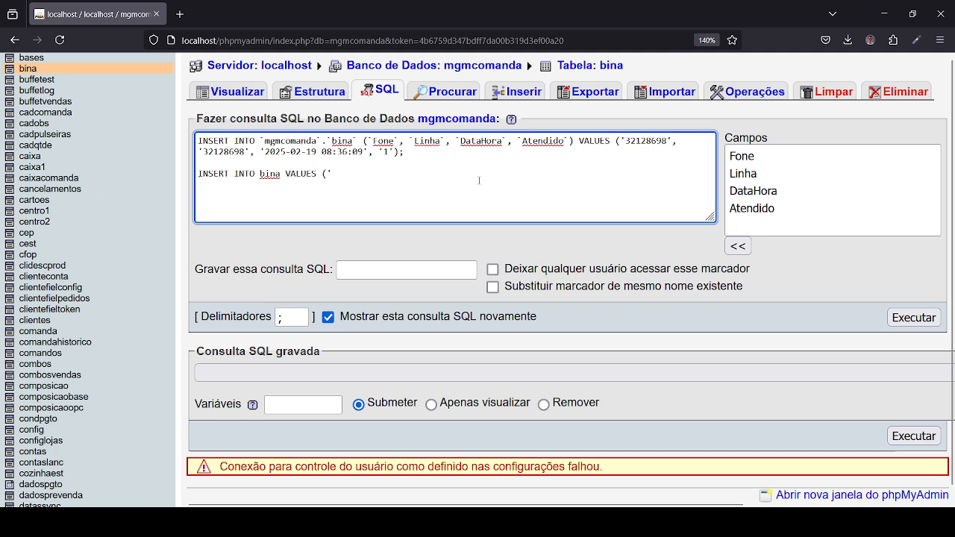
pyautogui.write('9889')
pyautogui.press('BackSpace')
pyautogui.press('BackSpace')
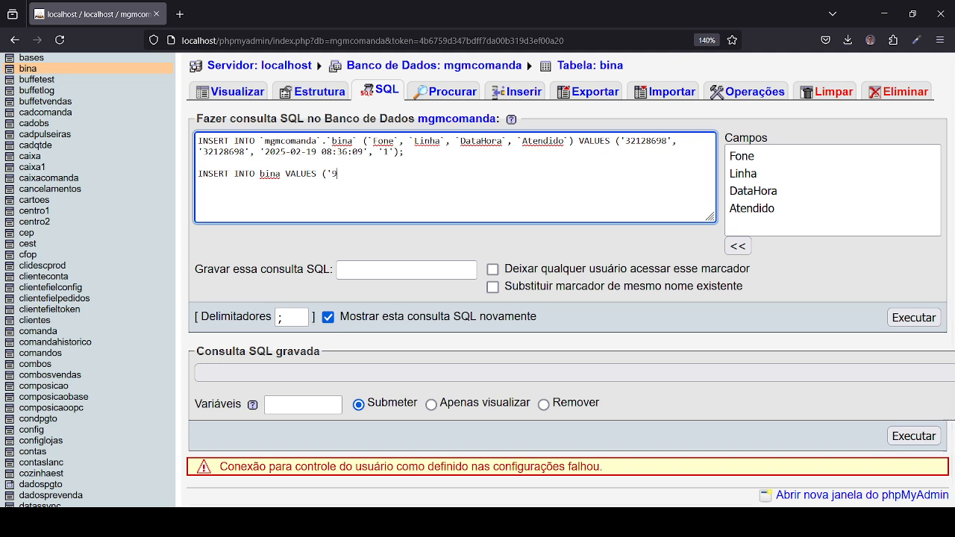
pyautogui.write("888888',9888888")
pyautogui.click(379, 174)
pyautogui.write("',")
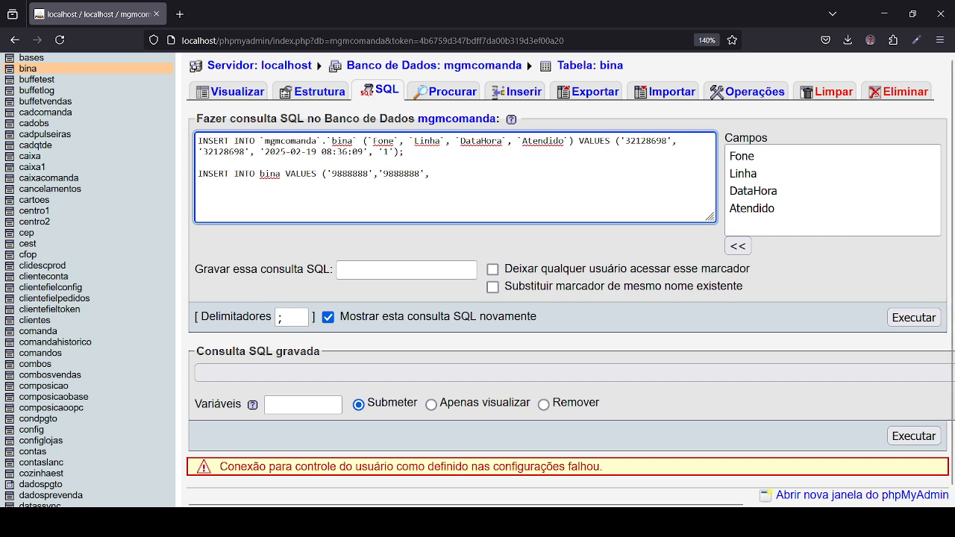
pyautogui.moveTo(364, 152); pyautogui.dragTo(264, 152)
pyautogui.click(450, 175)
pyautogui.hotkey('ctrl', 'v')
pyautogui.doubleClick(444, 173)
pyautogui.click(460, 173)
pyautogui.press('BackSpace')
pyautogui.write('8')
pyautogui.write('0')
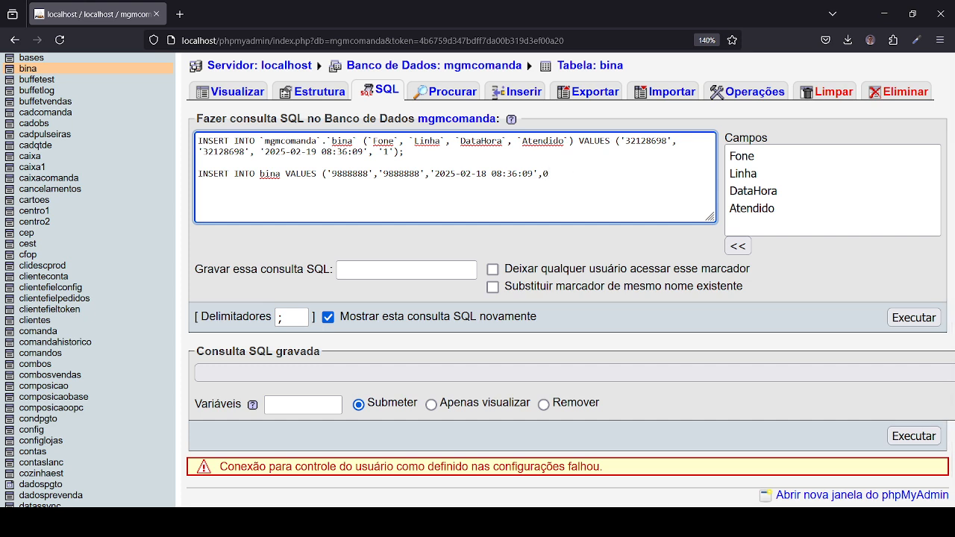
pyautogui.write(')')
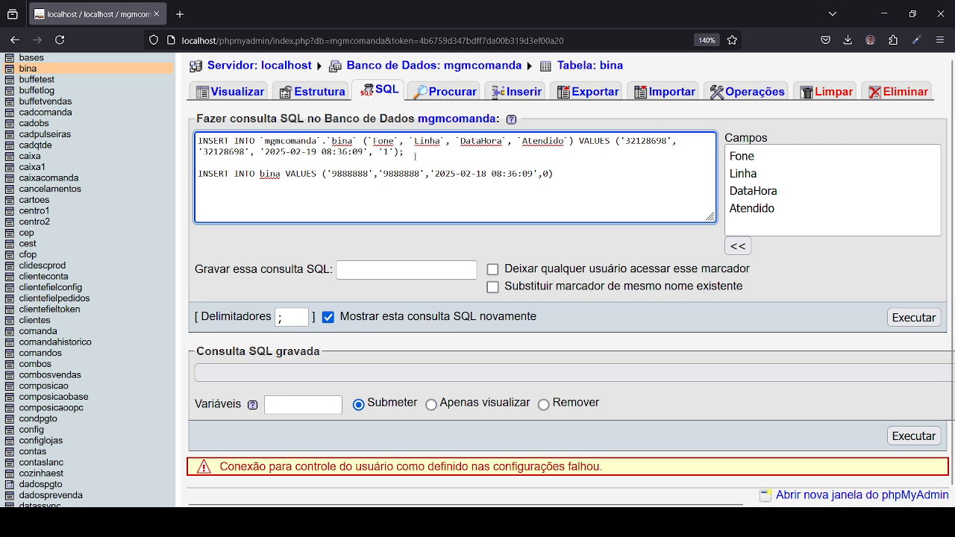
# - Remove the pasted first INSERT statement, execute the handwritten one, and browse the bina records
pyautogui.moveTo(405, 152); pyautogui.dragTo(143, 122)
pyautogui.press('Delete')
pyautogui.press('Delete')
pyautogui.press('Delete')
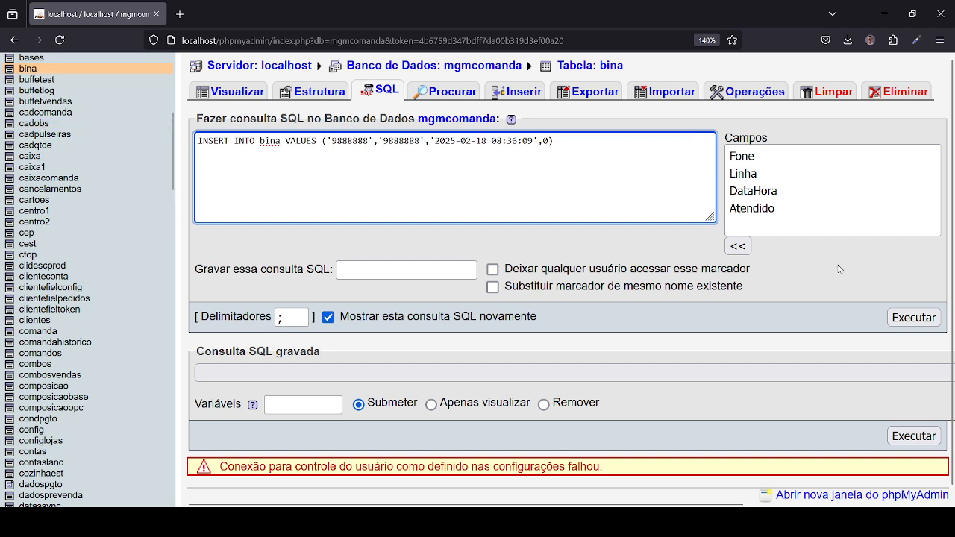
pyautogui.click(912, 318)
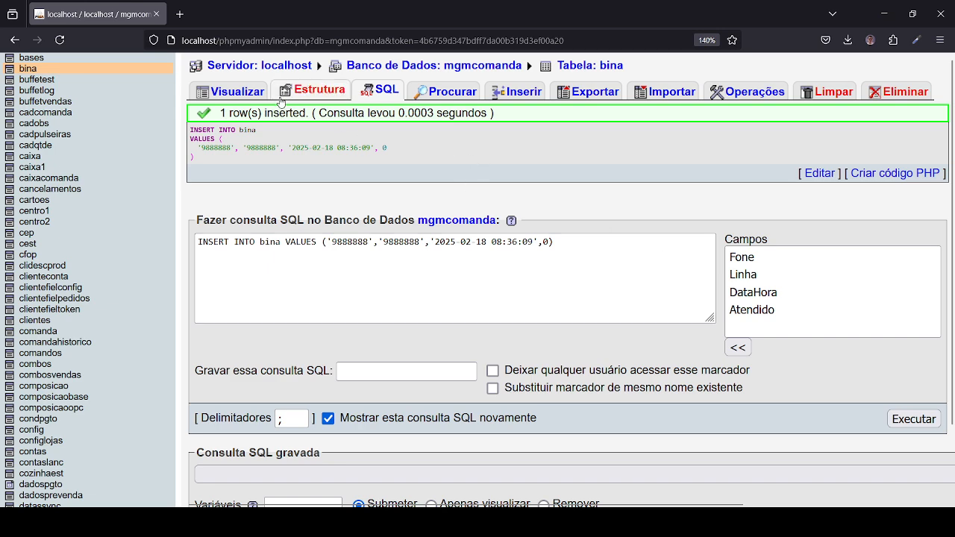
pyautogui.click(246, 95)
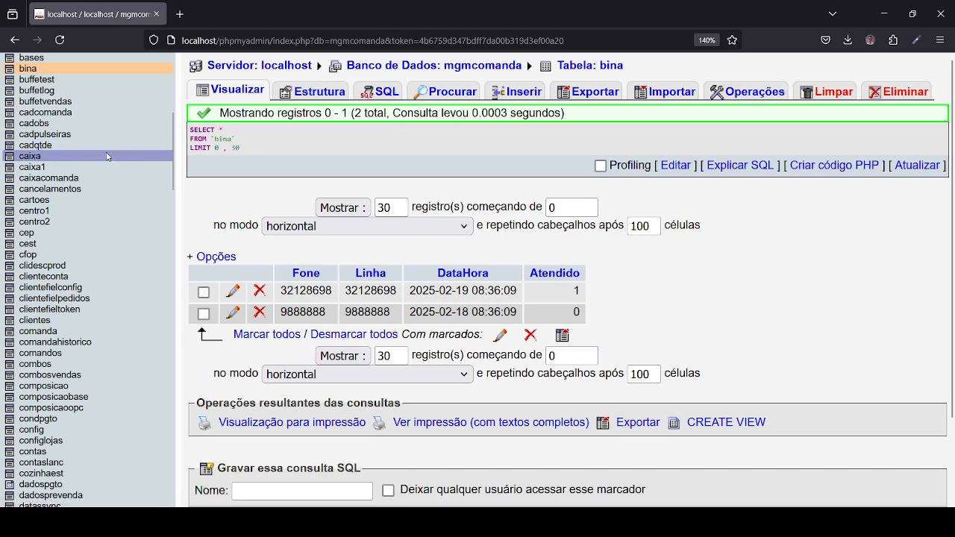
# - Start a new table named TESTE with 1 field in the mgmcomanda database
pyautogui.scroll(5, 136, 147)
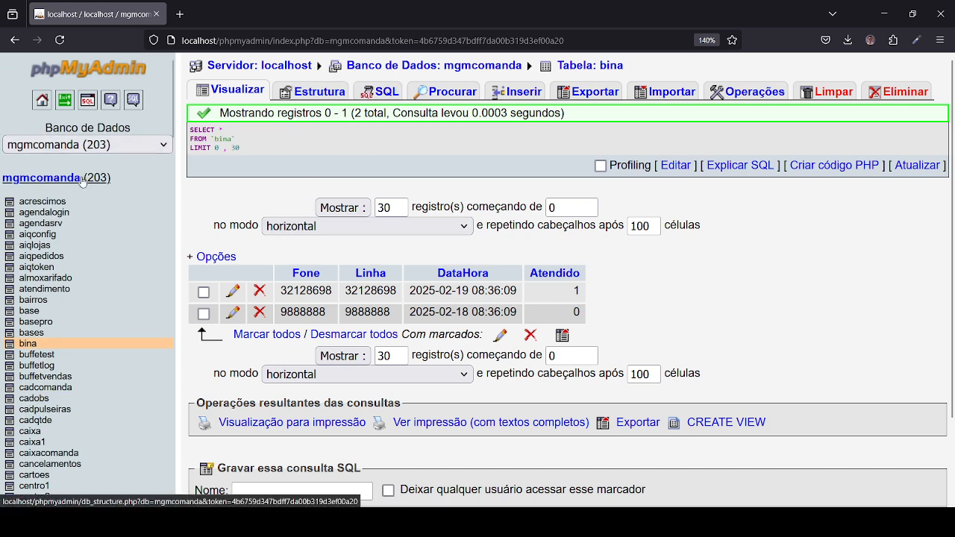
pyautogui.click(46, 178)
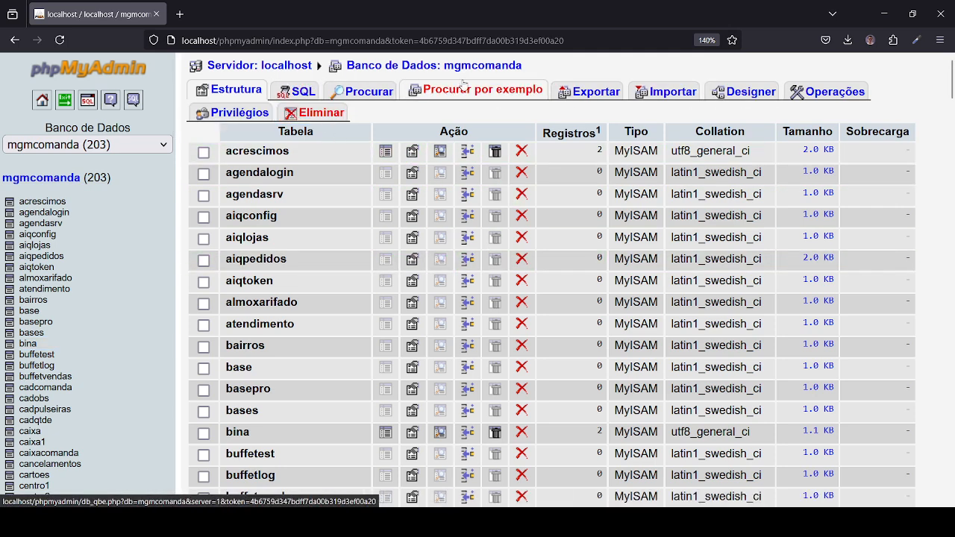
pyautogui.scroll(-20, 279, 307)
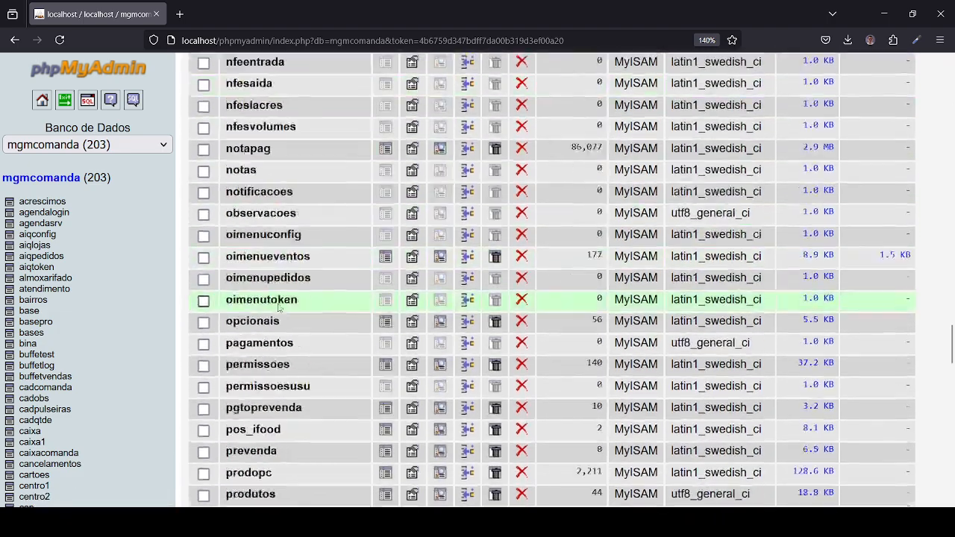
pyautogui.scroll(-20, 279, 307)
pyautogui.click(281, 345)
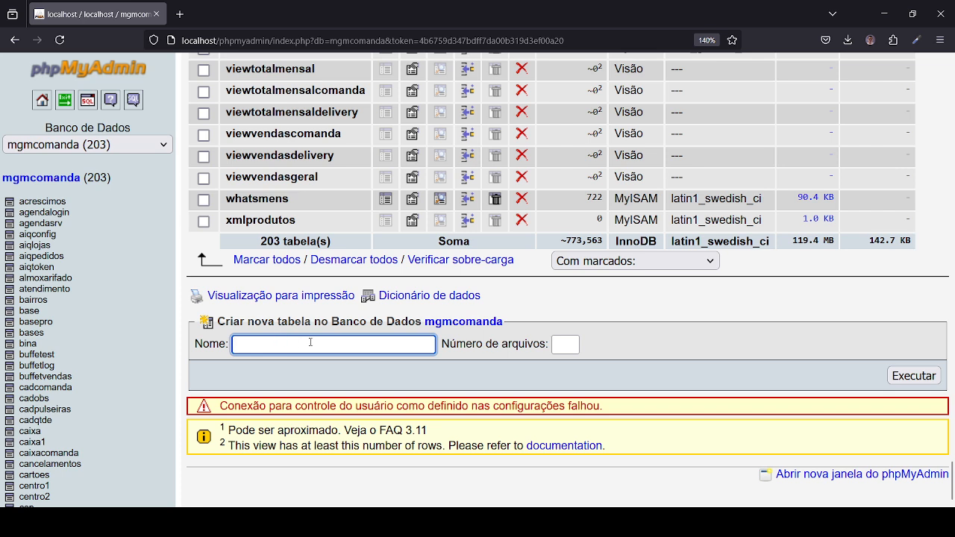
pyautogui.write('TESTE')
pyautogui.click(569, 345)
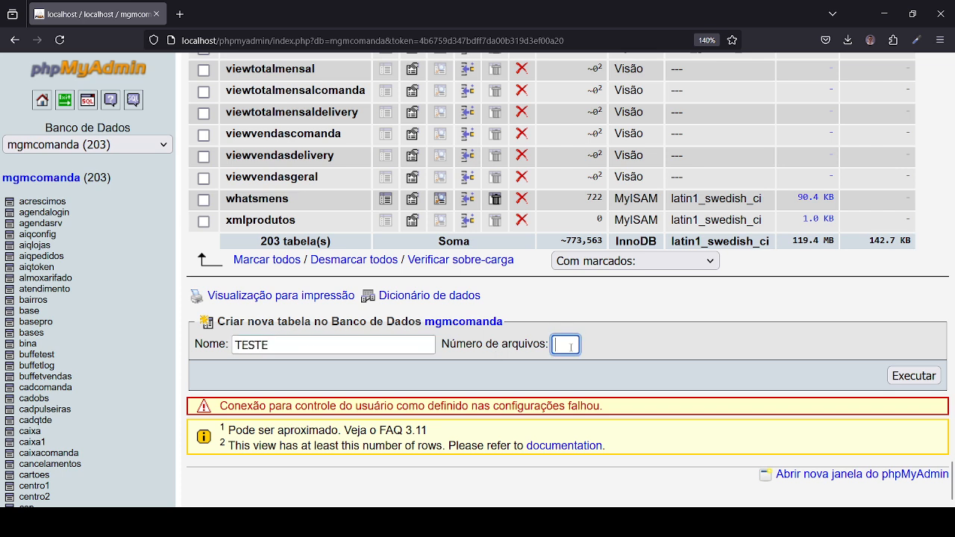
pyautogui.write('1')
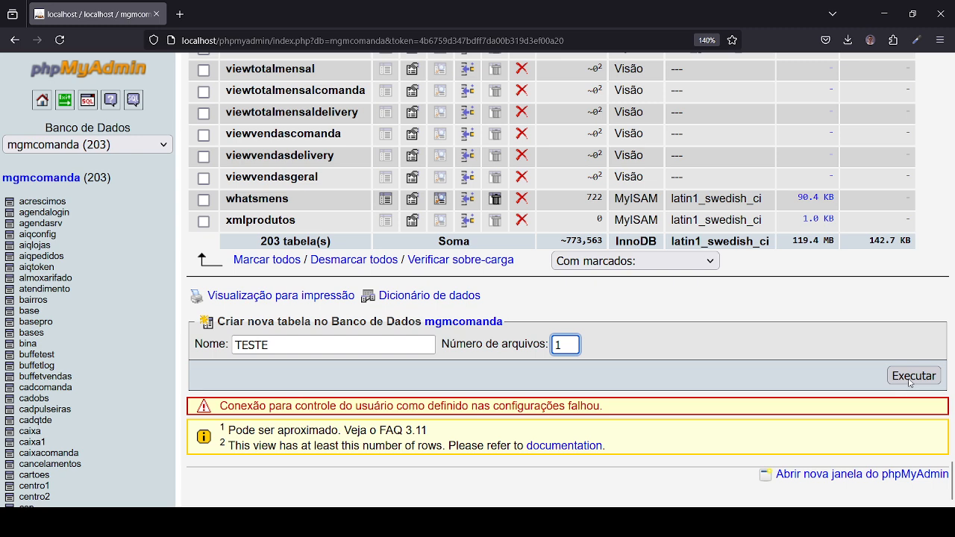
pyautogui.click(912, 376)
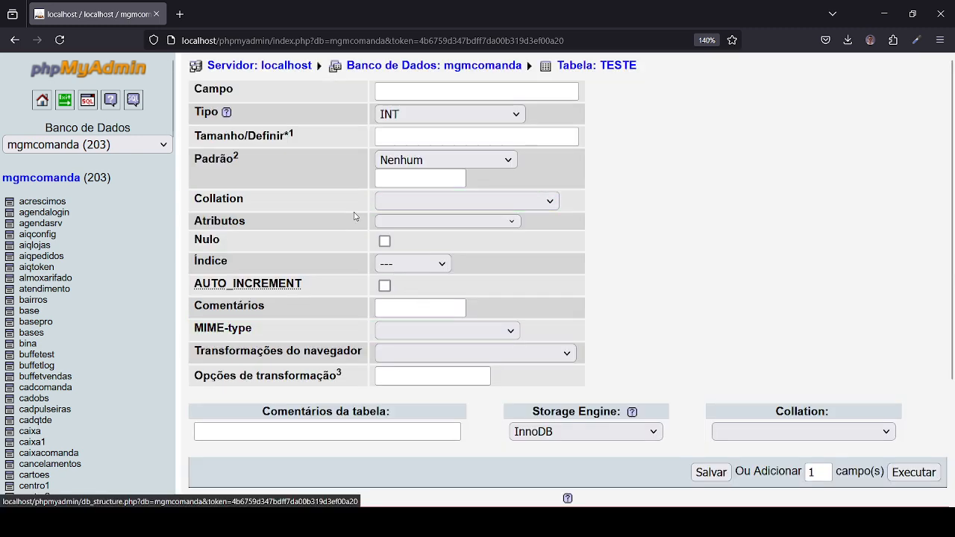
# - Define the table's field as Codigo, type INT with length 11, and save the table
pyautogui.click(386, 92)
pyautogui.write('cODIGO')
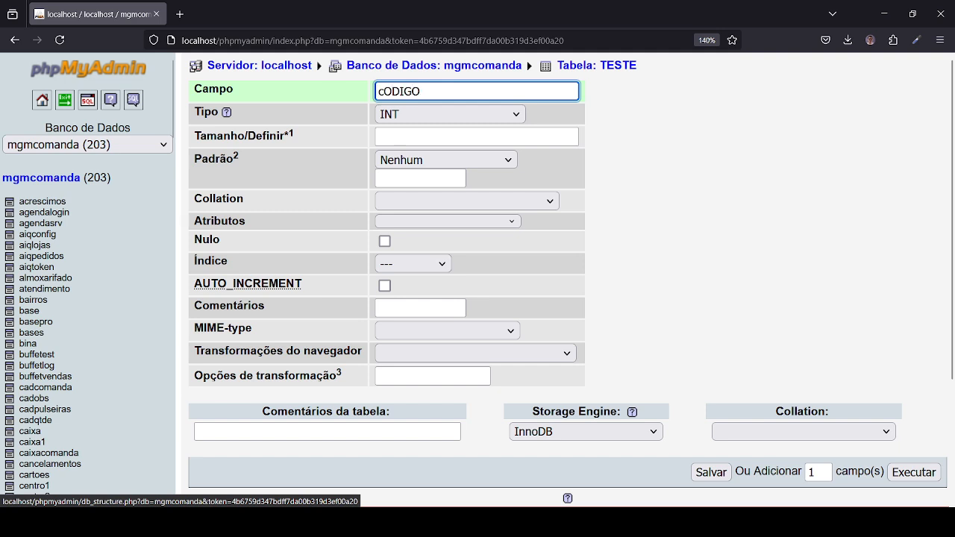
pyautogui.hotkey('ctrl', 'a')
pyautogui.write('cODIGO')
pyautogui.press('BackSpace')
pyautogui.press('BackSpace')
pyautogui.press('BackSpace')
pyautogui.hotkey('ctrl', 'a')
pyautogui.write('Codigo')
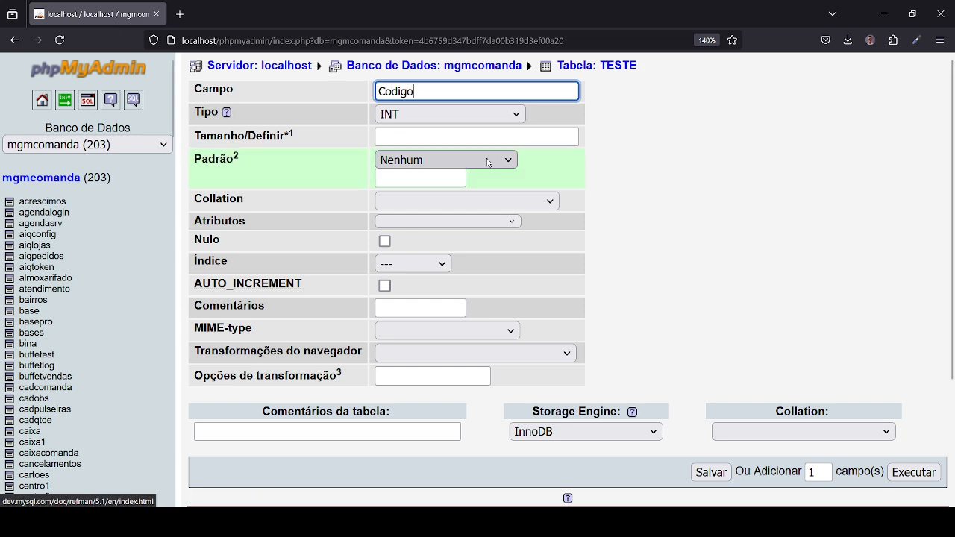
pyautogui.click(429, 136)
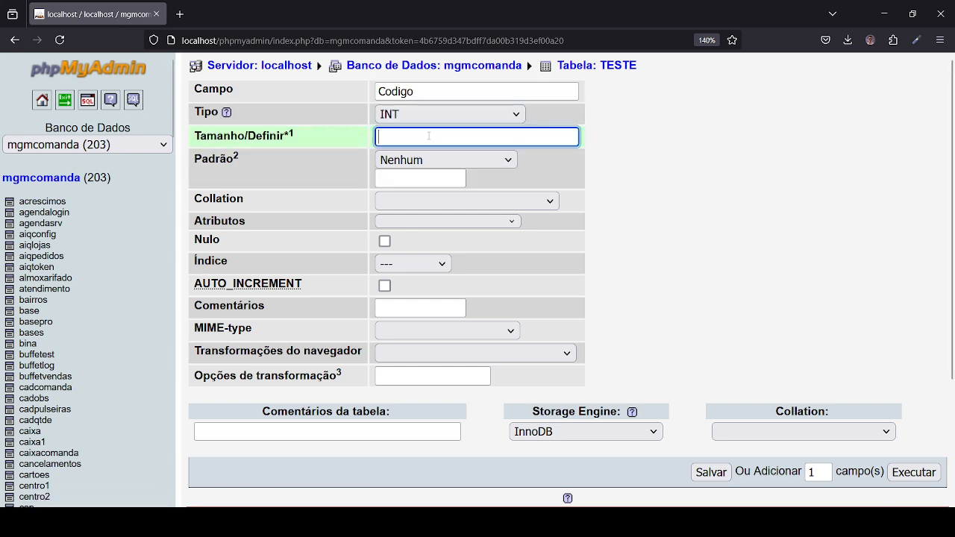
pyautogui.write('11')
pyautogui.click(710, 472)
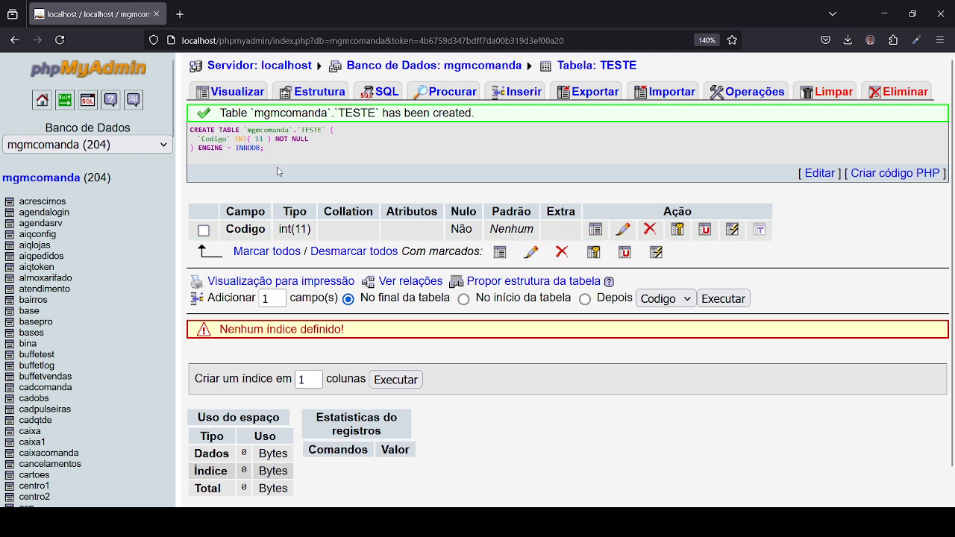
# - Copy the generated CREATE TABLE statement and paste it over the default SQL query of TESTE
pyautogui.moveTo(191, 143); pyautogui.dragTo(191, 130)
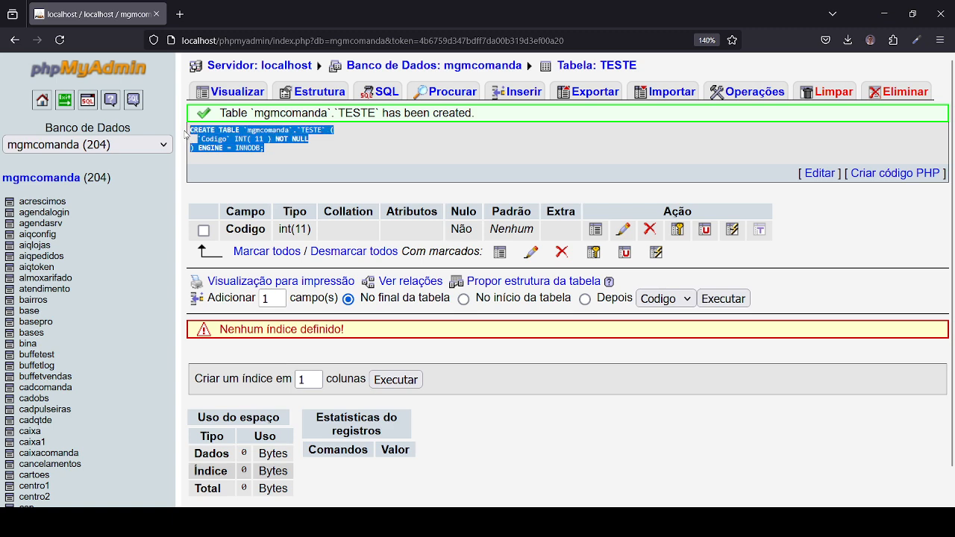
pyautogui.click(380, 90)
pyautogui.click(379, 184)
pyautogui.hotkey('ctrl', 'a')
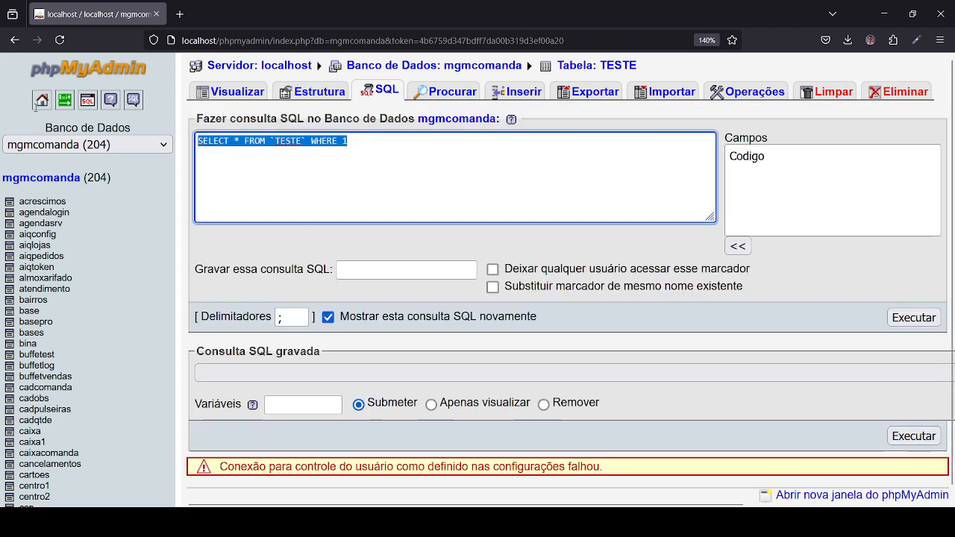
pyautogui.write('CREATE TABLE `mgmcomanda`.`TESTE` ( `Codigo` INT( 11 ) NOT NULL ) ENGINE = InnoDB;')
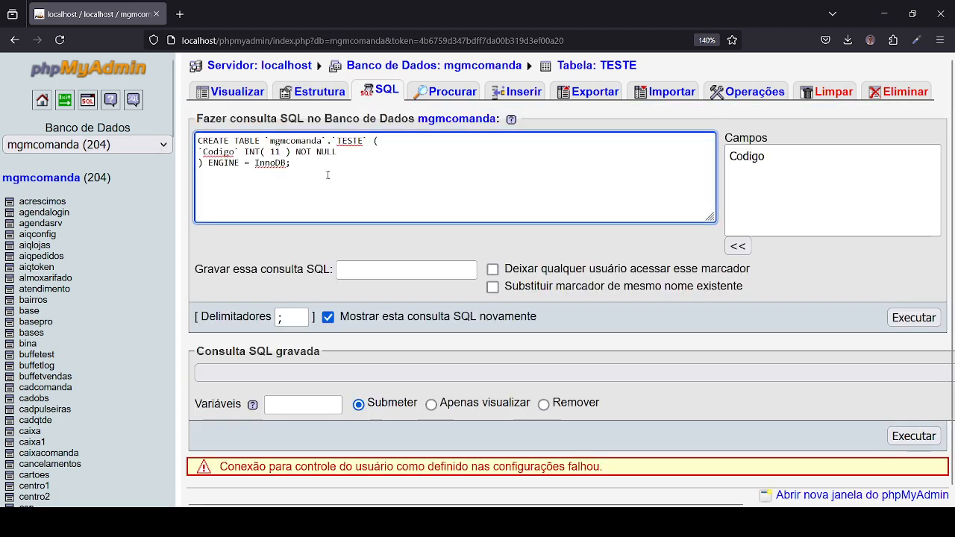
# - Begin a second statement below the pasted one with CRETE TABLE teste2 and a pair of parentheses
pyautogui.write('CRE')
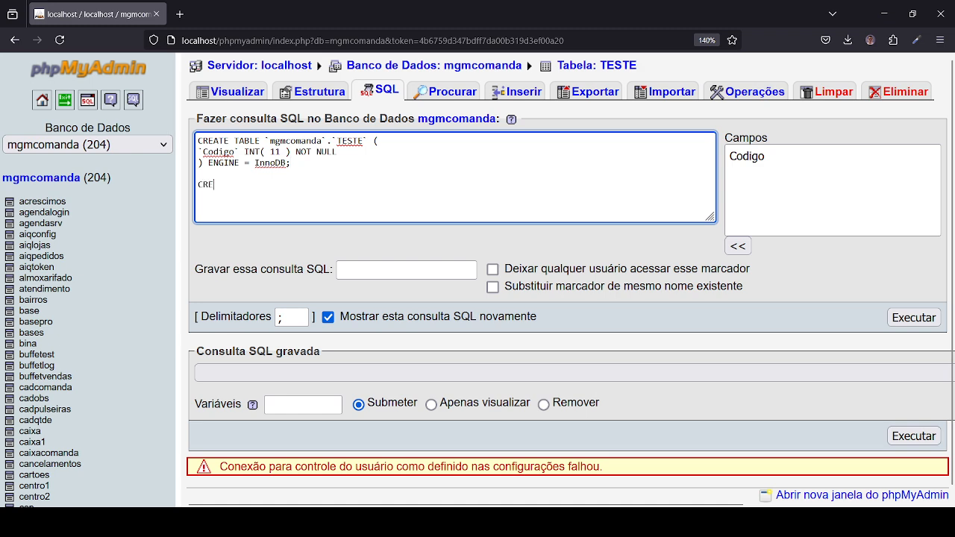
pyautogui.write('TE TA')
pyautogui.press('BackSpace')
pyautogui.press('BackSpace')
pyautogui.press('BackSpace')
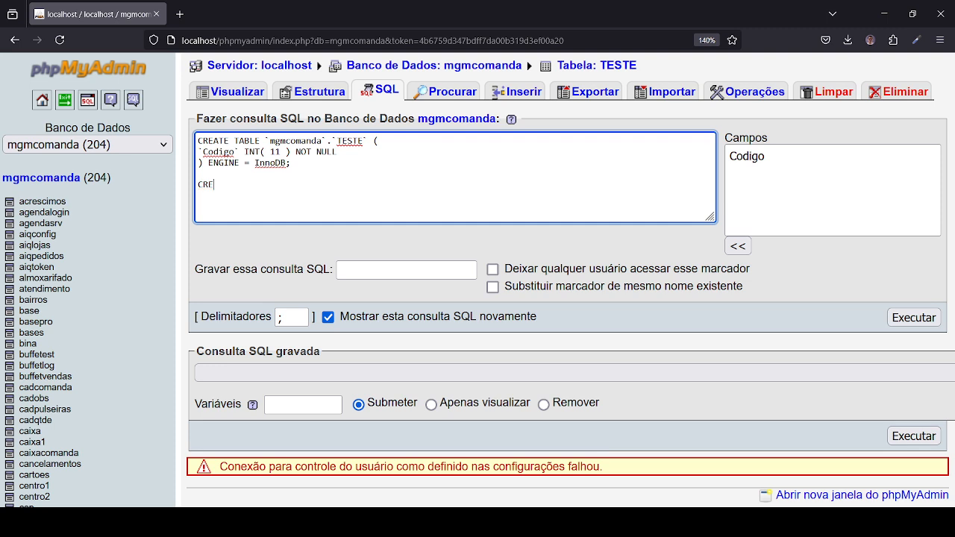
pyautogui.write('TE TA')
pyautogui.write('BLE')
pyautogui.write(' teste')
pyautogui.write('2( ')
pyautogui.write(')')
# - Define the column Codigo INT(11) NOT NULL on its own line inside the teste2 parentheses
pyautogui.press('Left')
pyautogui.press('Return')
pyautogui.write('Codiggo')
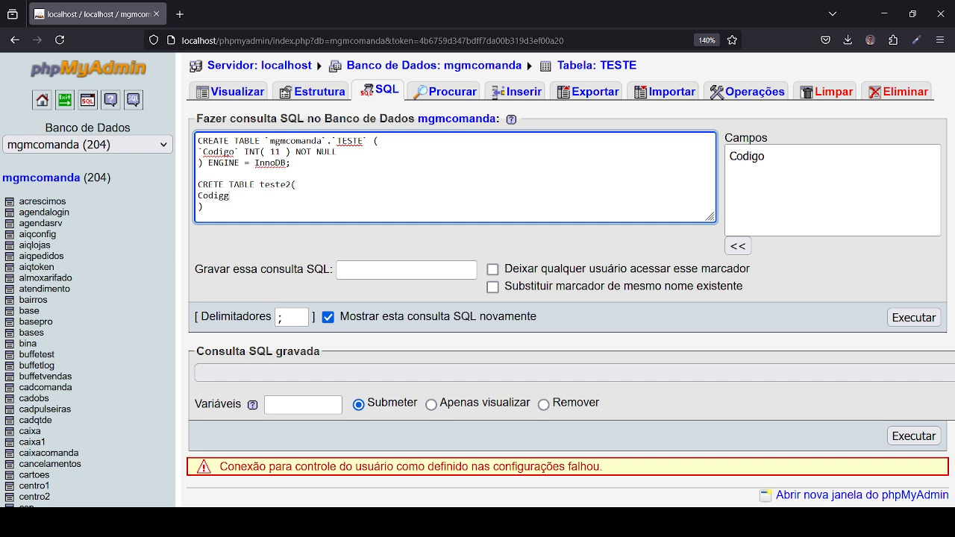
pyautogui.press('BackSpace')
pyautogui.write('o INT(11) NOT NULL')
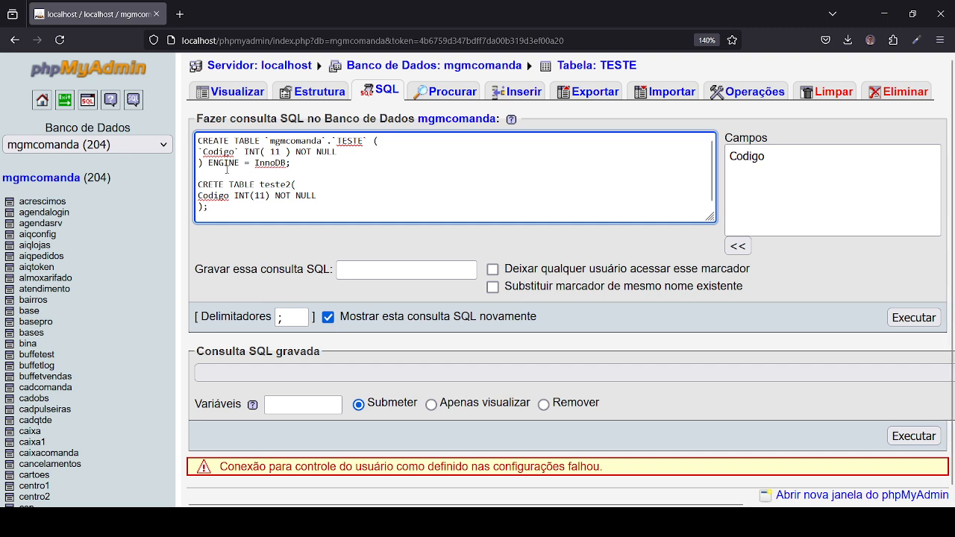
# - Remove the pasted CREATE TABLE statement for TESTE and try to execute the teste2 statement
pyautogui.moveTo(197, 185); pyautogui.dragTo(198, 140)
pyautogui.press('BackSpace')
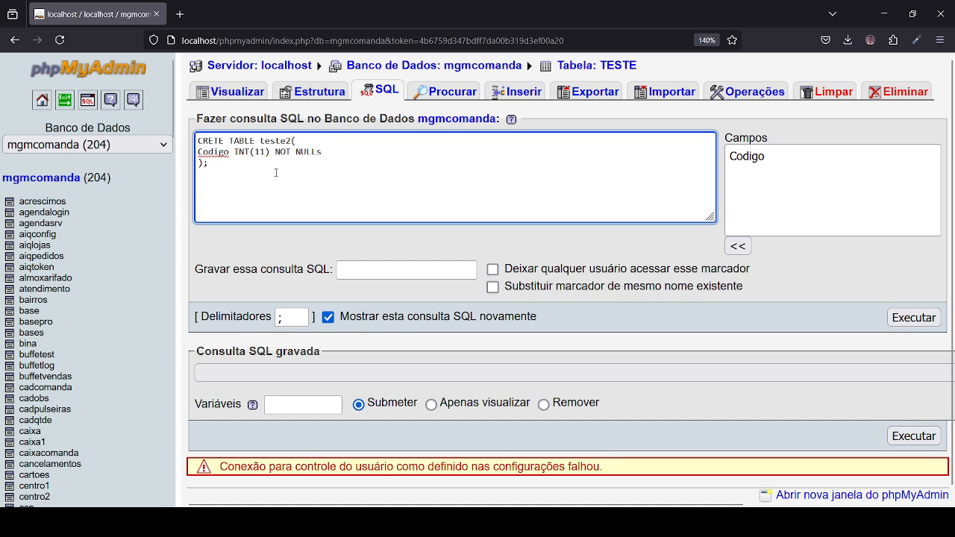
pyautogui.hotkey('ctrl', 'a')
pyautogui.click(913, 318)
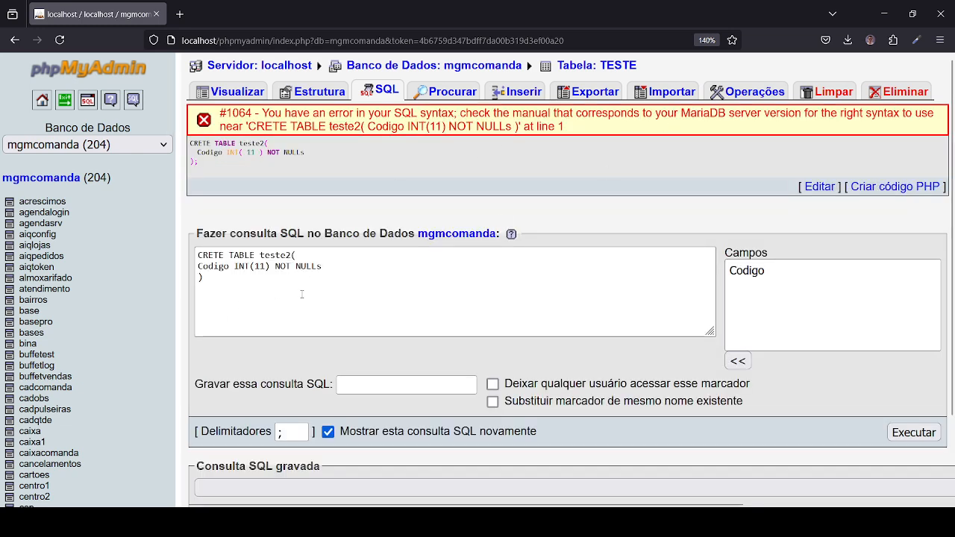
# - Correct NULLs to NULL in the Codigo column definition and try executing the teste2 statement again
pyautogui.click(329, 269)
pyautogui.press('BackSpace')
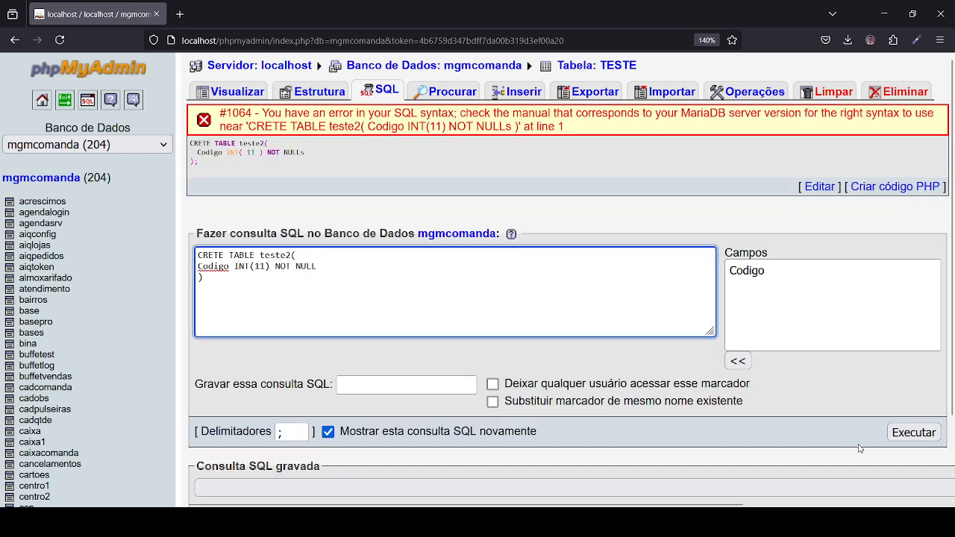
pyautogui.click(913, 433)
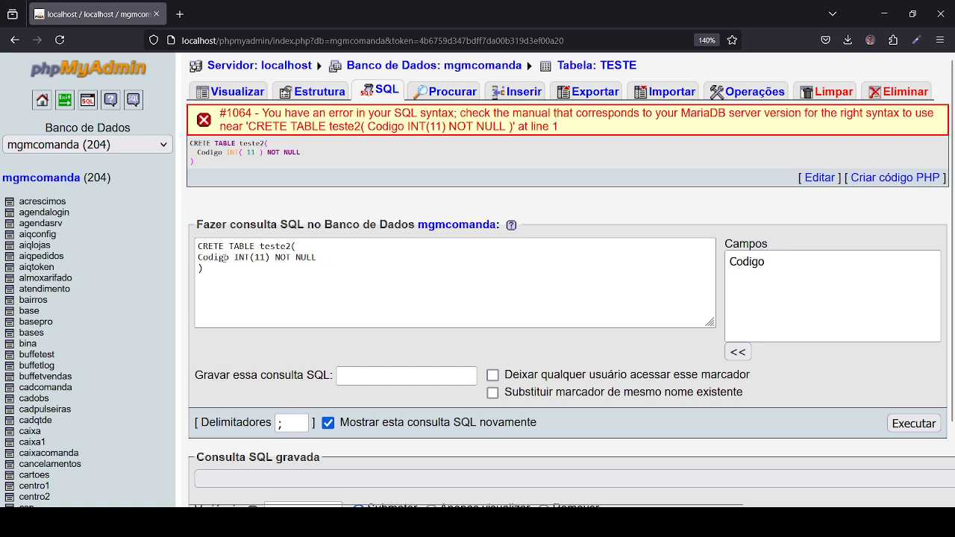
# - Enclose the column name Codigo in single quotes in the teste2 statement
pyautogui.click(197, 257)
pyautogui.write('`')
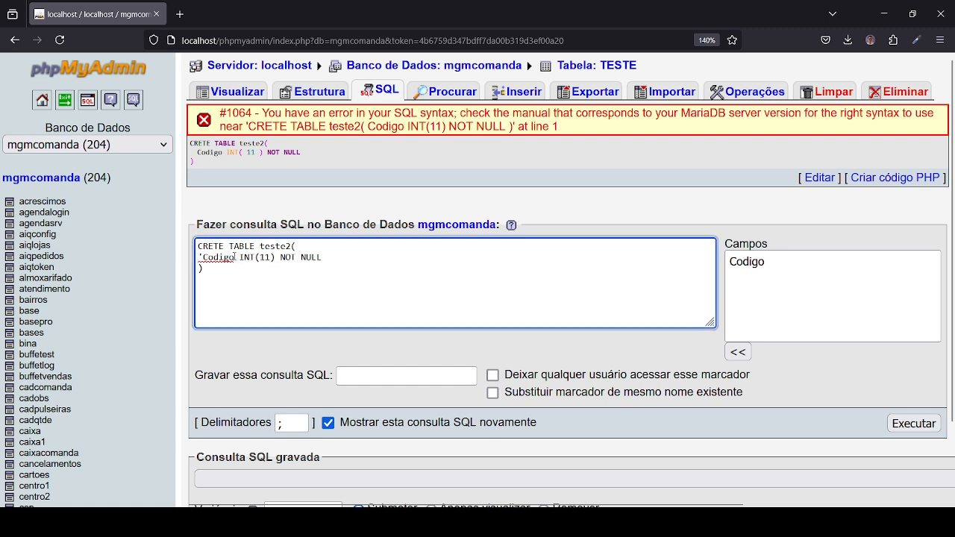
pyautogui.click(235, 258)
pyautogui.write('`')
# - Correct the misspelled CRETE keyword to CREATE in the teste2 statement
pyautogui.click(214, 246)
pyautogui.write('a')
pyautogui.press('BackSpace')
pyautogui.write('A')
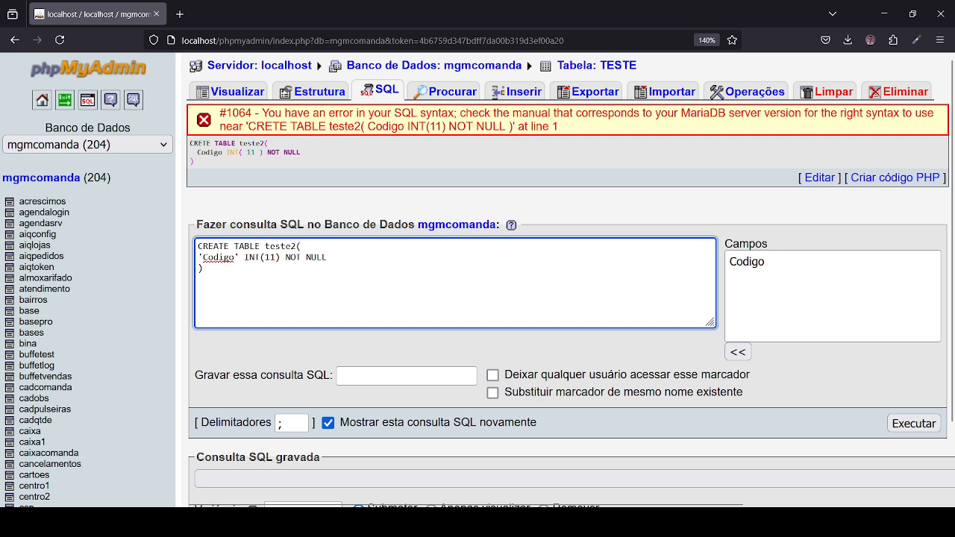
# - Remove the single quotes around the column name Codigo in the teste2 statement
pyautogui.click(239, 258)
pyautogui.press('BackSpace')
pyautogui.click(202, 257)
pyautogui.press('BackSpace')
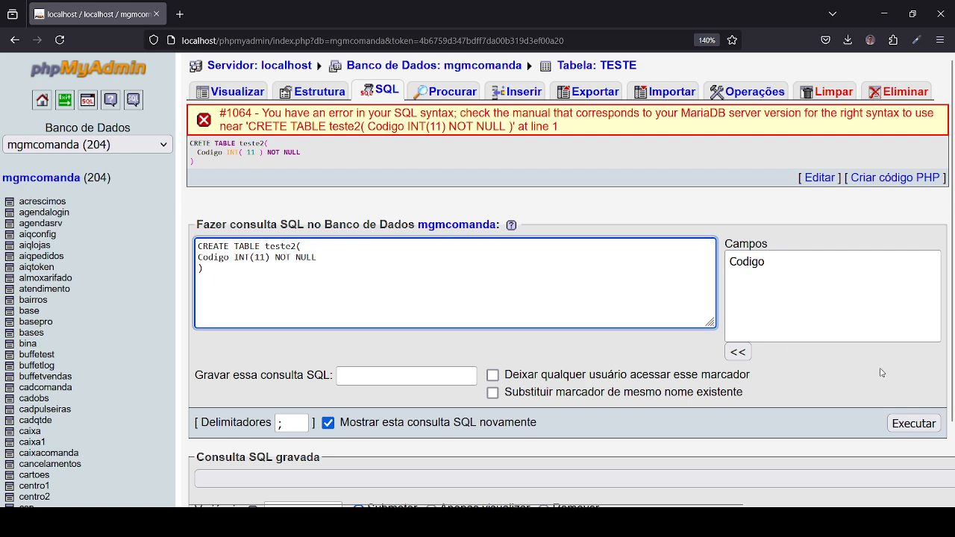
# - Execute the corrected CREATE TABLE statement for teste2 and view the open table's structure
pyautogui.click(911, 426)
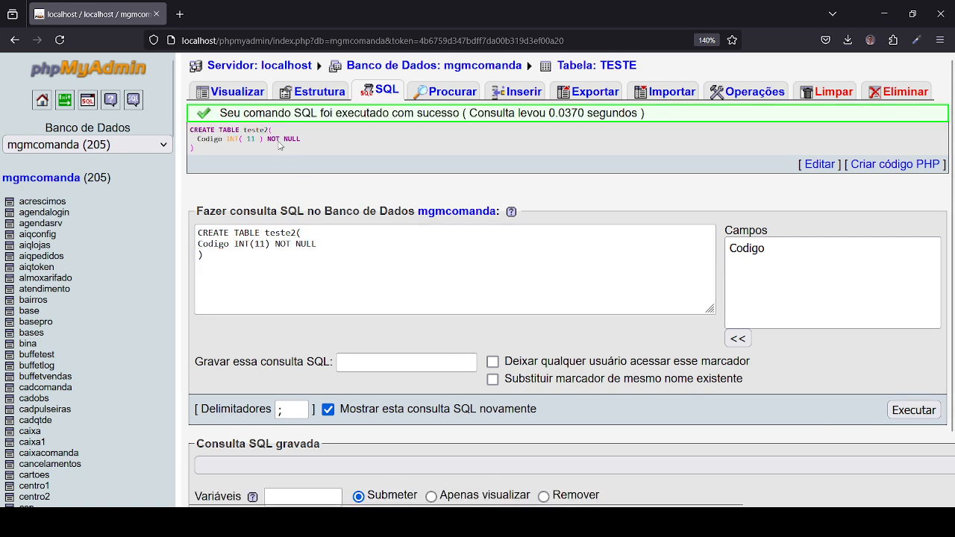
pyautogui.click(320, 91)
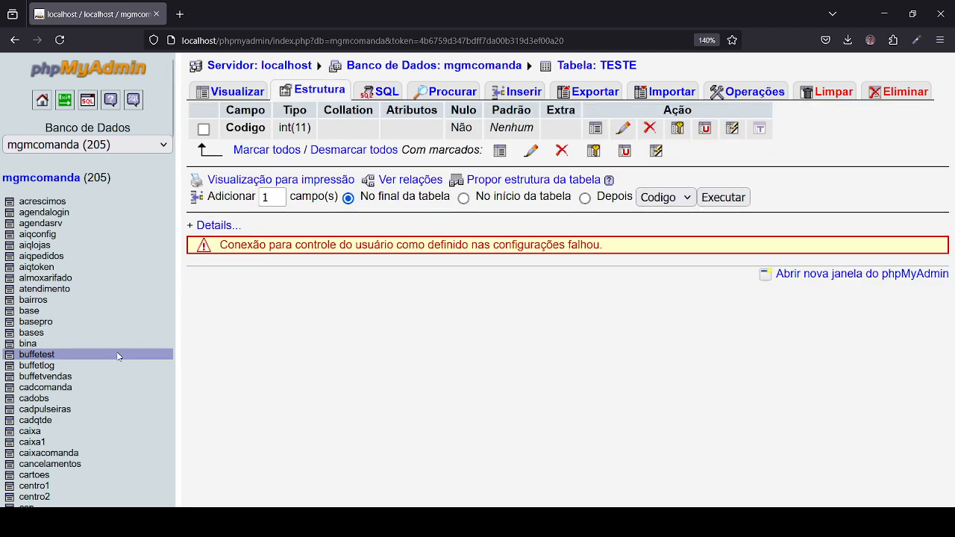
pyautogui.scroll(-15, 89, 418)
pyautogui.scroll(15, 100, 105)
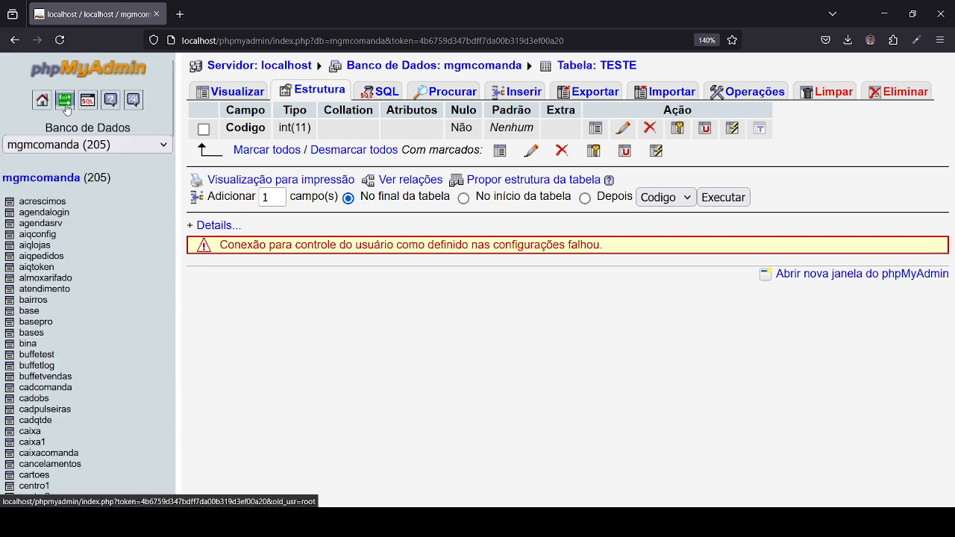
# - Reload the mgmcomanda table list and open the teste and teste2 tables to check their structure
pyautogui.click(72, 181)
pyautogui.scroll(-10, 125, 300)
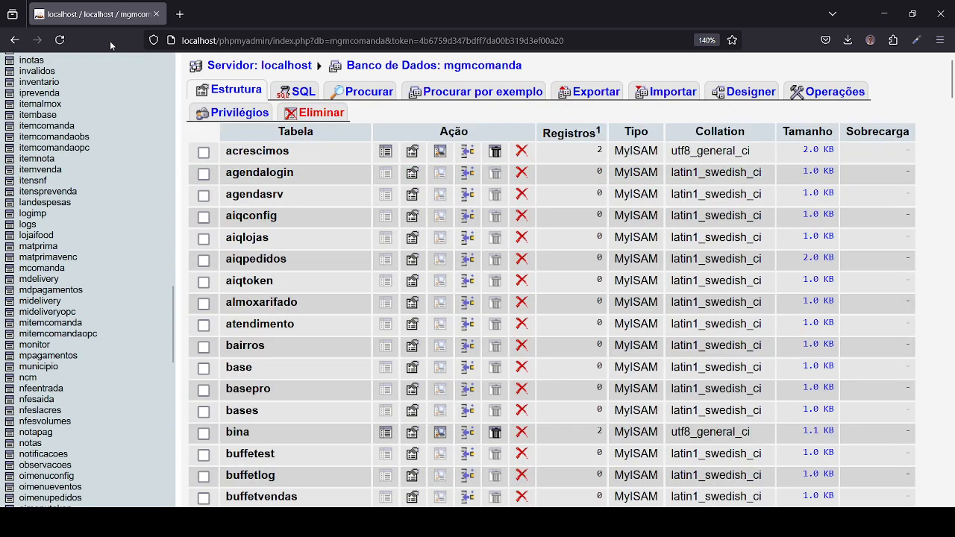
pyautogui.click(61, 42)
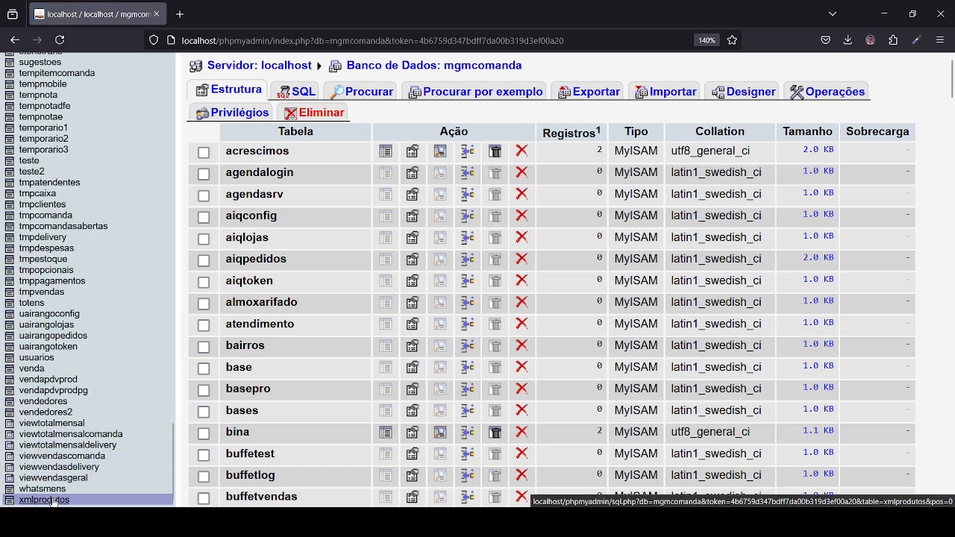
pyautogui.scroll(5, 34, 347)
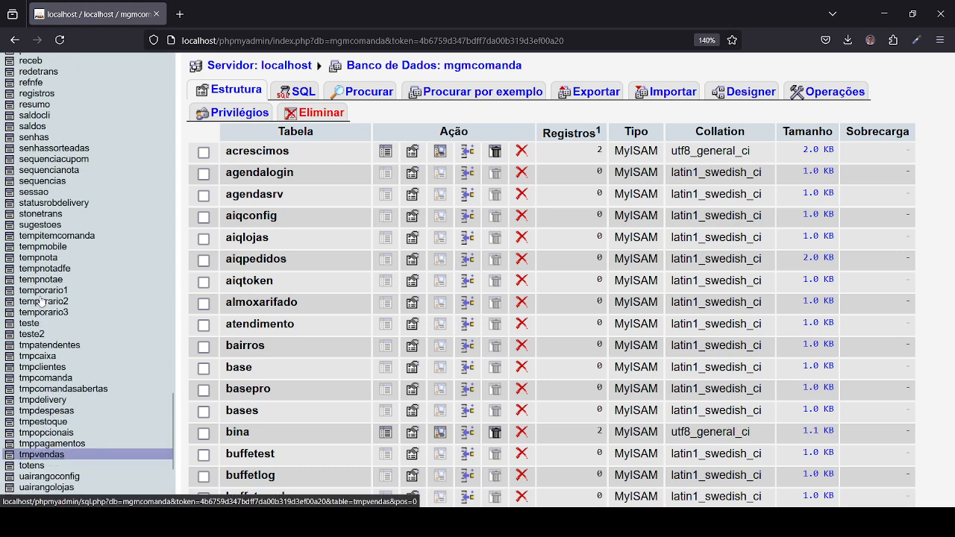
pyautogui.click(29, 347)
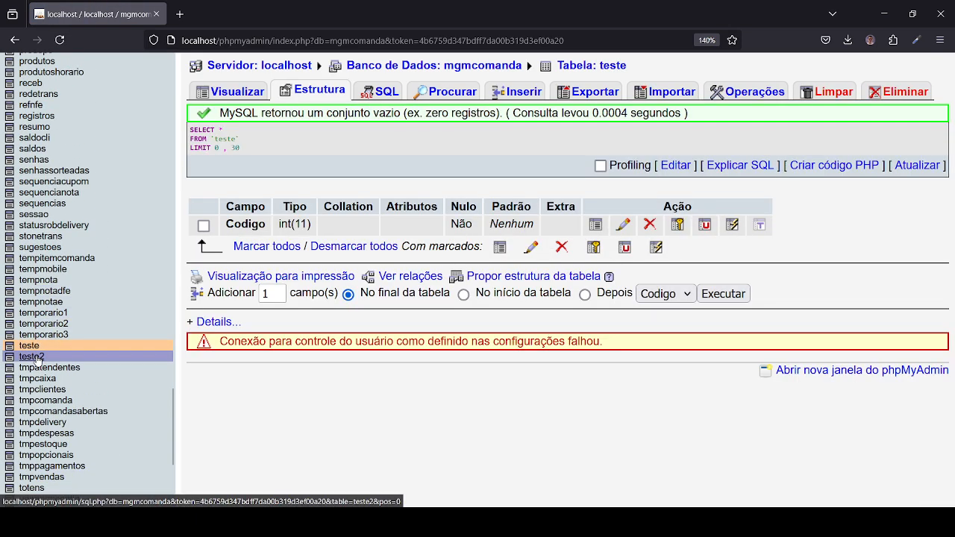
pyautogui.click(32, 355)
pyautogui.click(31, 347)
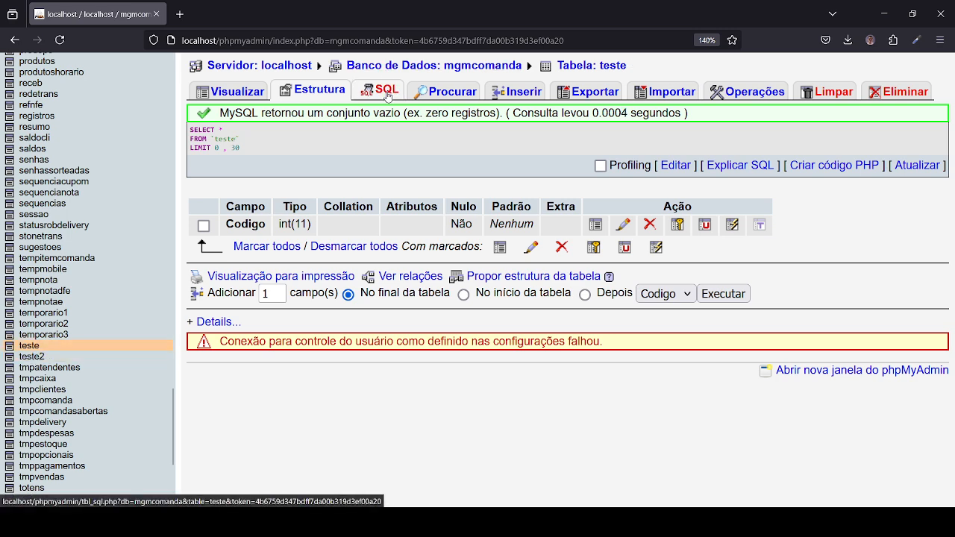
# - Delete both test tables by executing DROP TABLE teste; DROP TABLE teste2; as one SQL query and accept the confirmation
pyautogui.click(384, 93)
pyautogui.moveTo(415, 156); pyautogui.dragTo(74, 146)
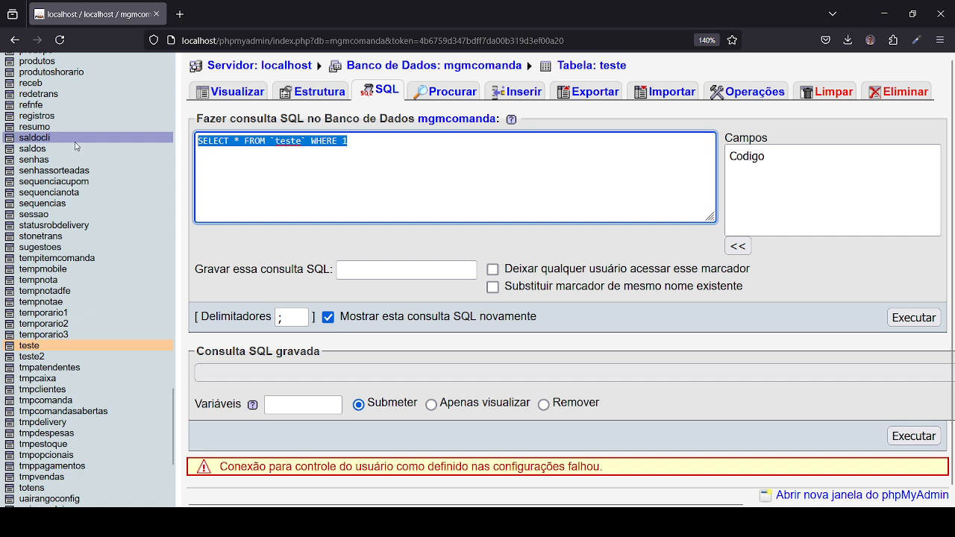
pyautogui.write('DROP TABLE')
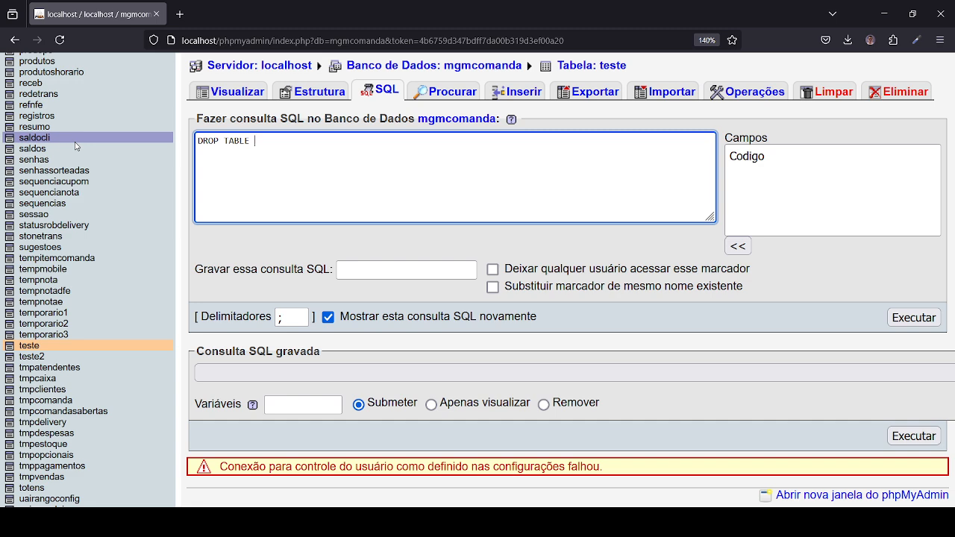
pyautogui.write(' teste; DROP TABLE TES')
pyautogui.press('BackSpace')
pyautogui.press('BackSpace')
pyautogui.press('BackSpace')
pyautogui.write('test2')
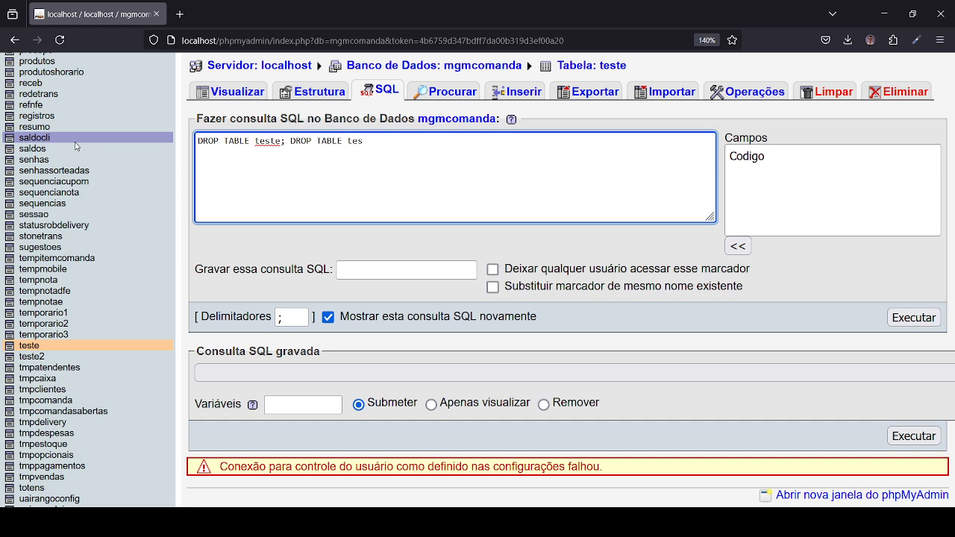
pyautogui.press('BackSpace')
pyautogui.write('e2;')
pyautogui.click(913, 318)
pyautogui.click(513, 307)
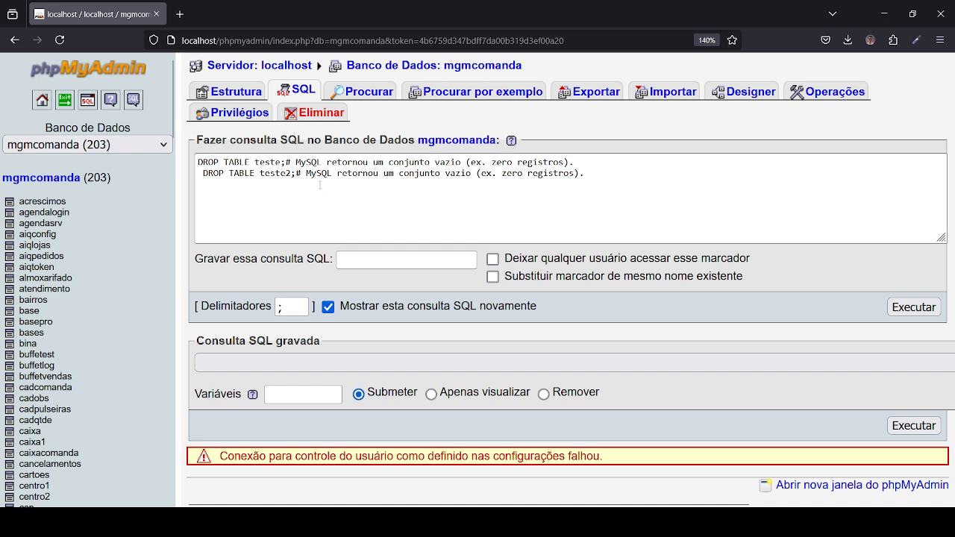
# - Reload the mgmcomanda table list and check it for the teste and teste2 tables
pyautogui.scroll(-15, 135, 281)
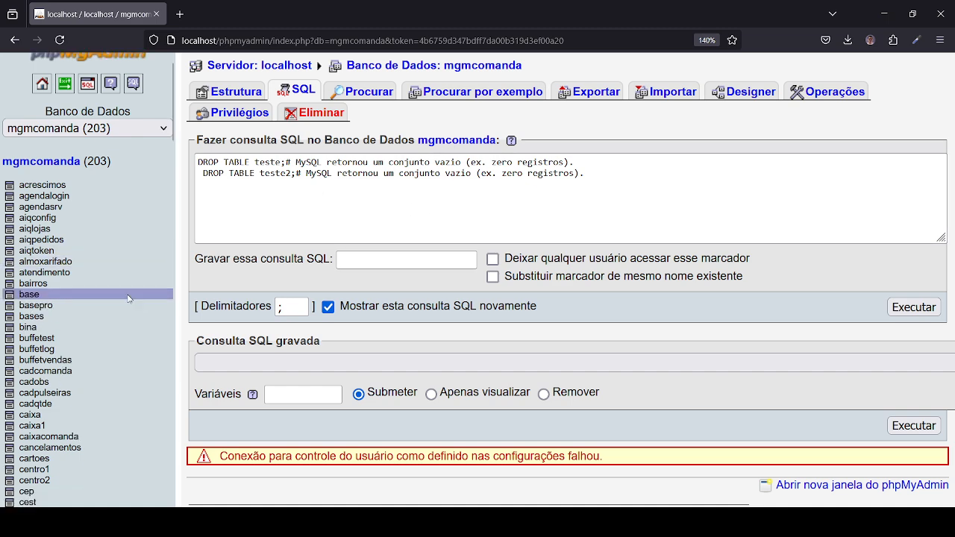
pyautogui.scroll(15, 115, 130)
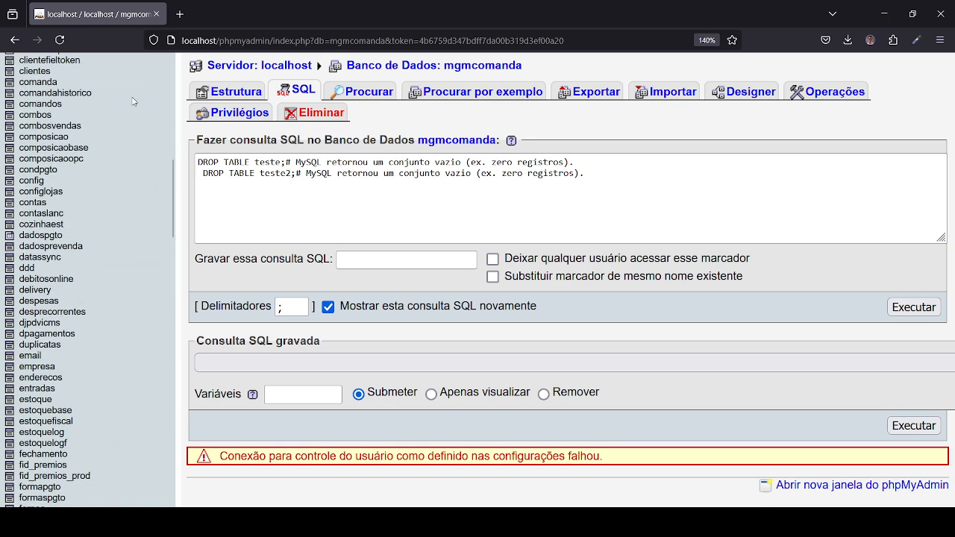
pyautogui.click(59, 41)
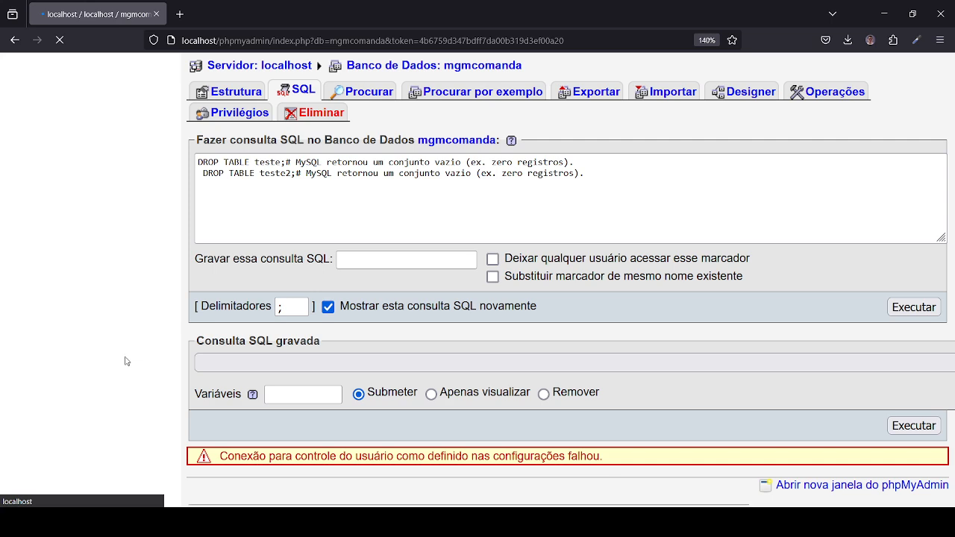
pyautogui.scroll(-13, 104, 365)
pyautogui.scroll(6, 65, 369)
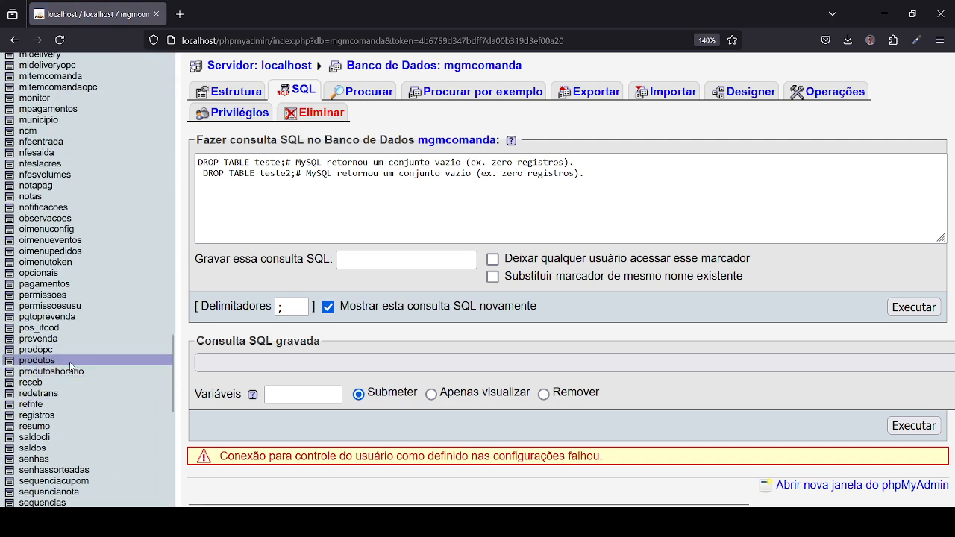
pyautogui.scroll(-7, 64, 366)
pyautogui.scroll(3, 59, 245)
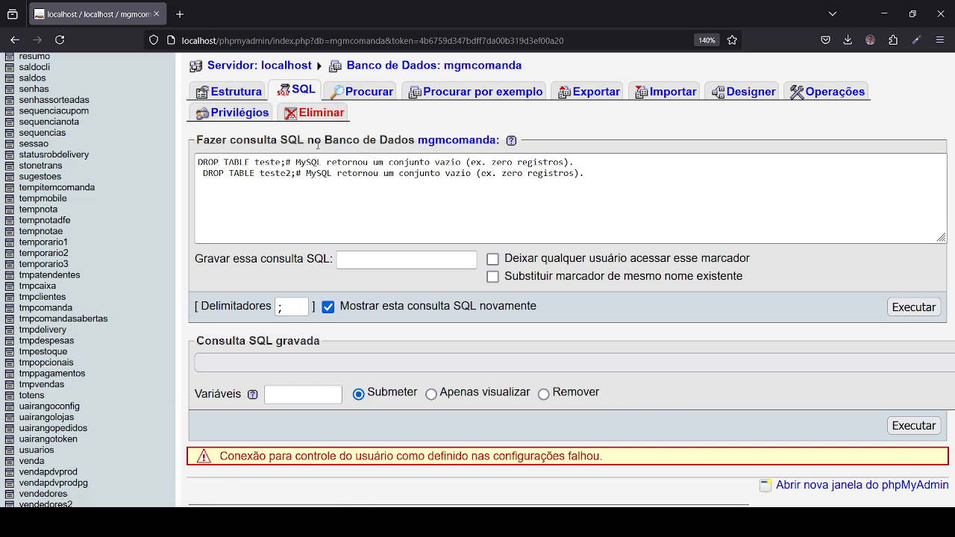
# - View the mgmcomanda database structure overview and open the database's SQL query editor
pyautogui.click(314, 91)
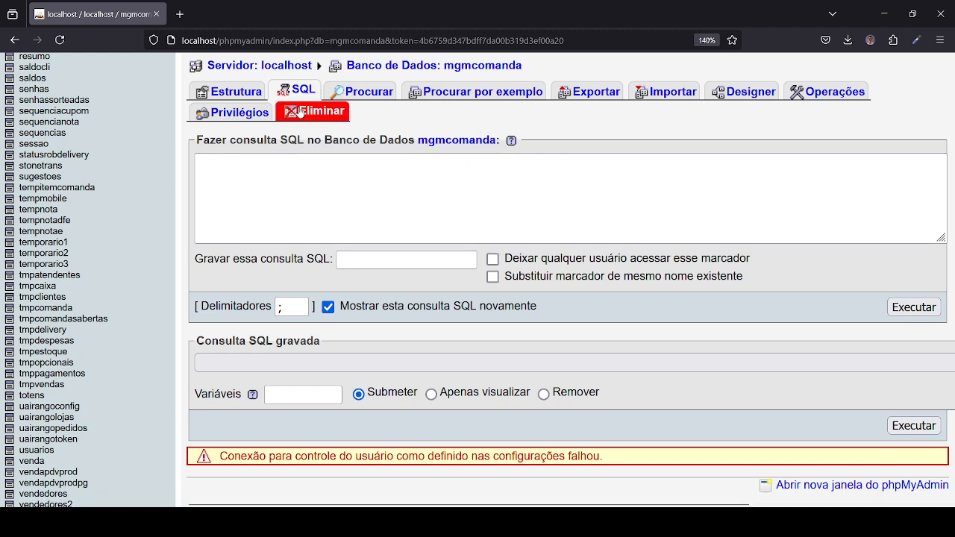
pyautogui.click(236, 91)
pyautogui.scroll(15, 84, 212)
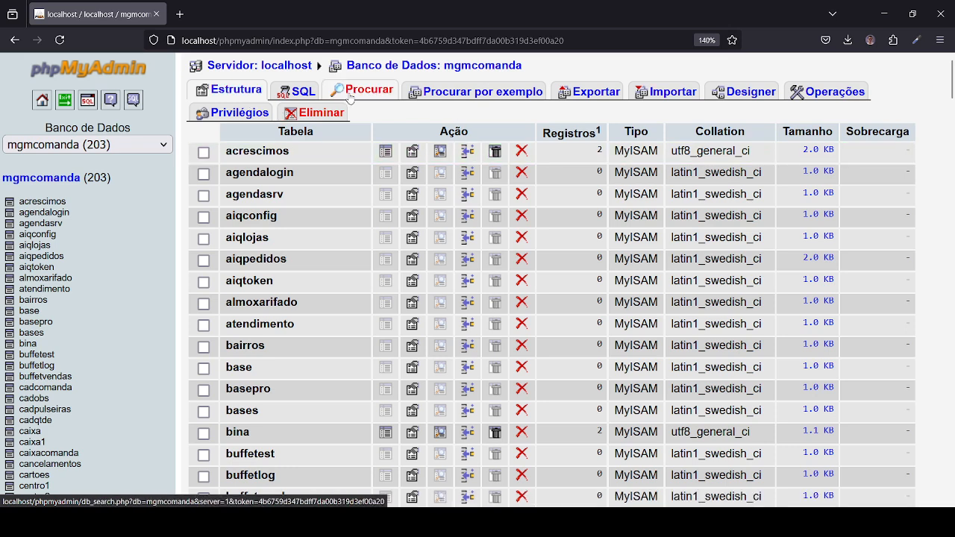
pyautogui.click(298, 100)
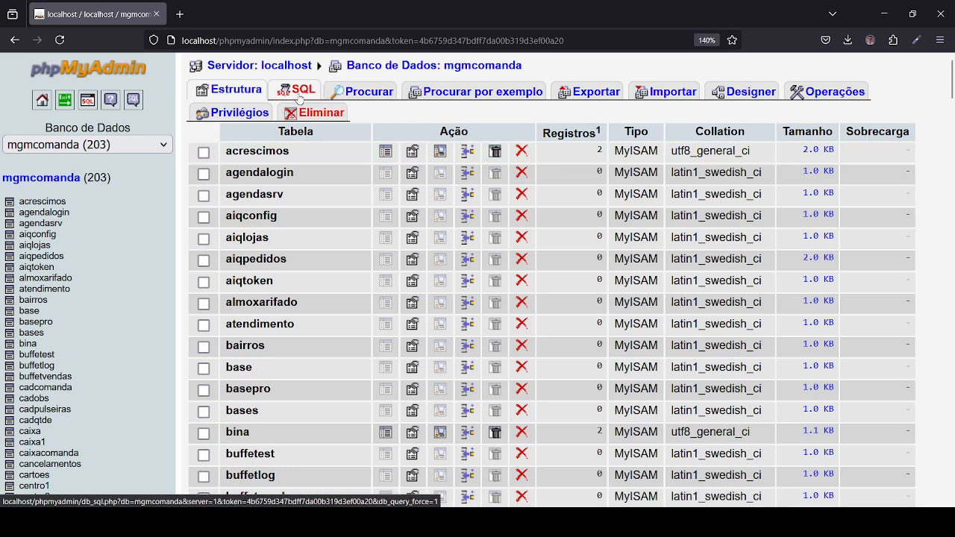